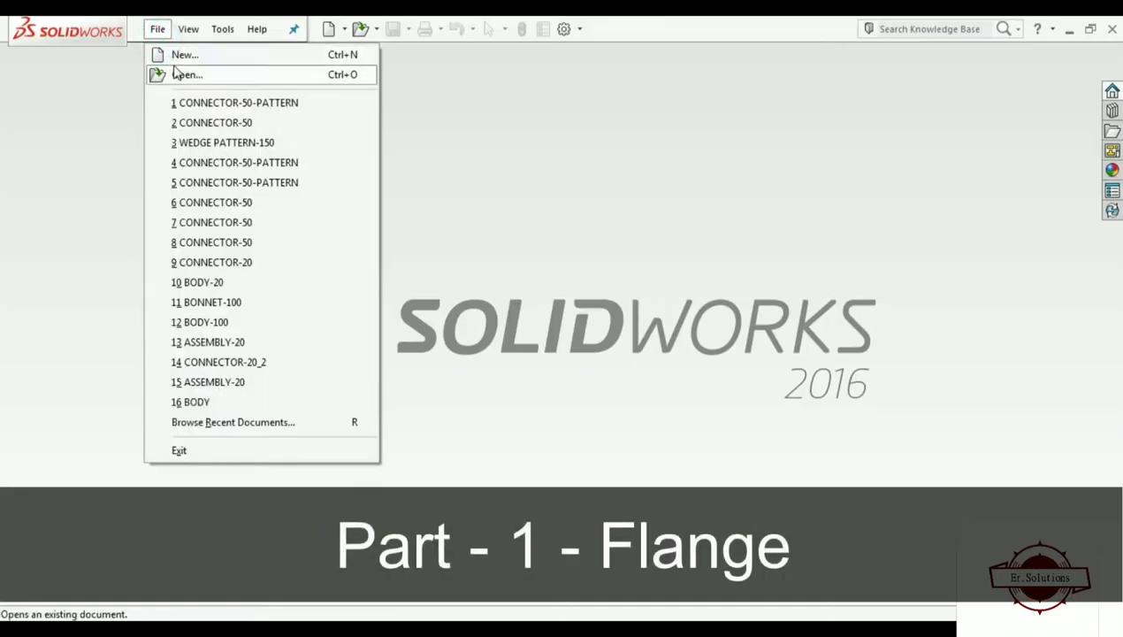
Create a new Part document from the New SOLIDWORKS Document dialog
click(176, 55)
click(613, 499)
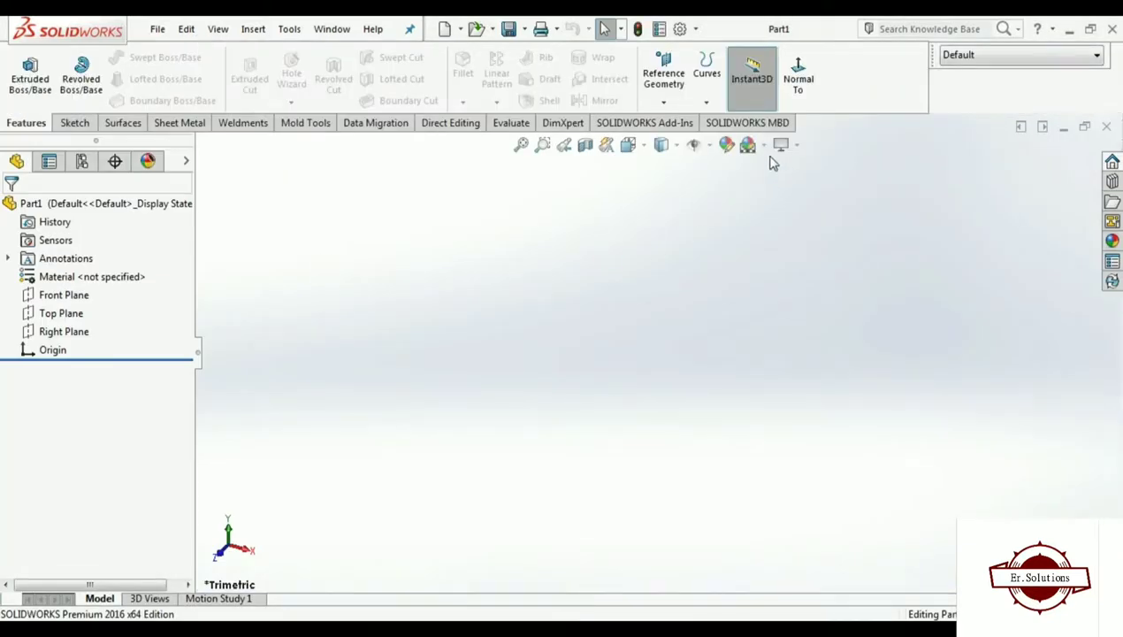
Set the scene background to Plain White and start a sketch on the Front Plane
click(764, 145)
click(775, 188)
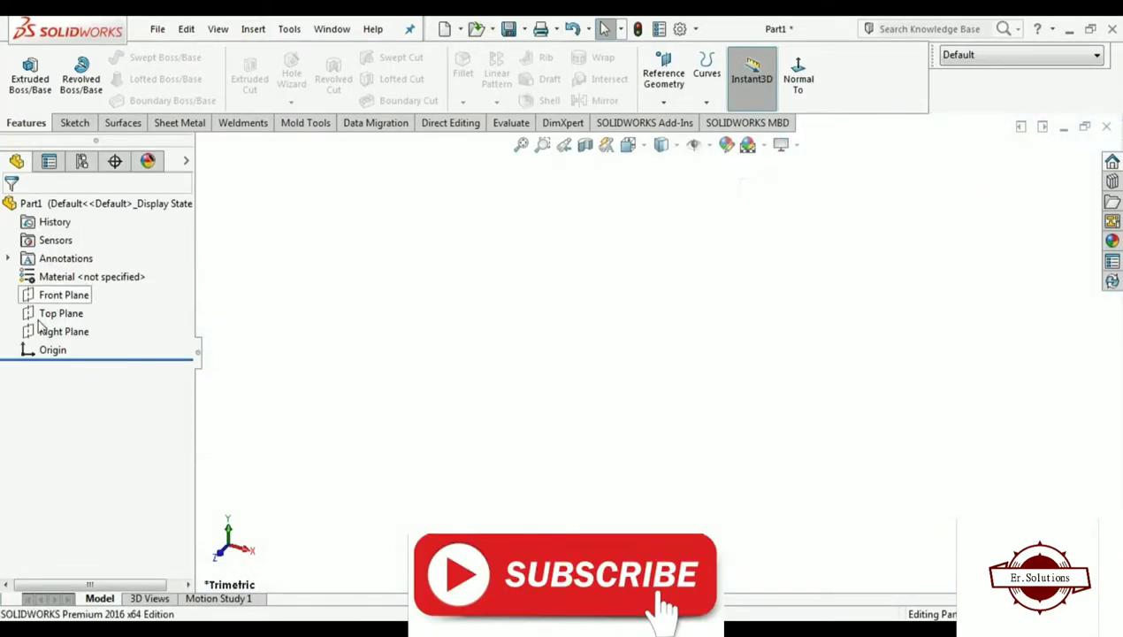
click(55, 298)
click(66, 278)
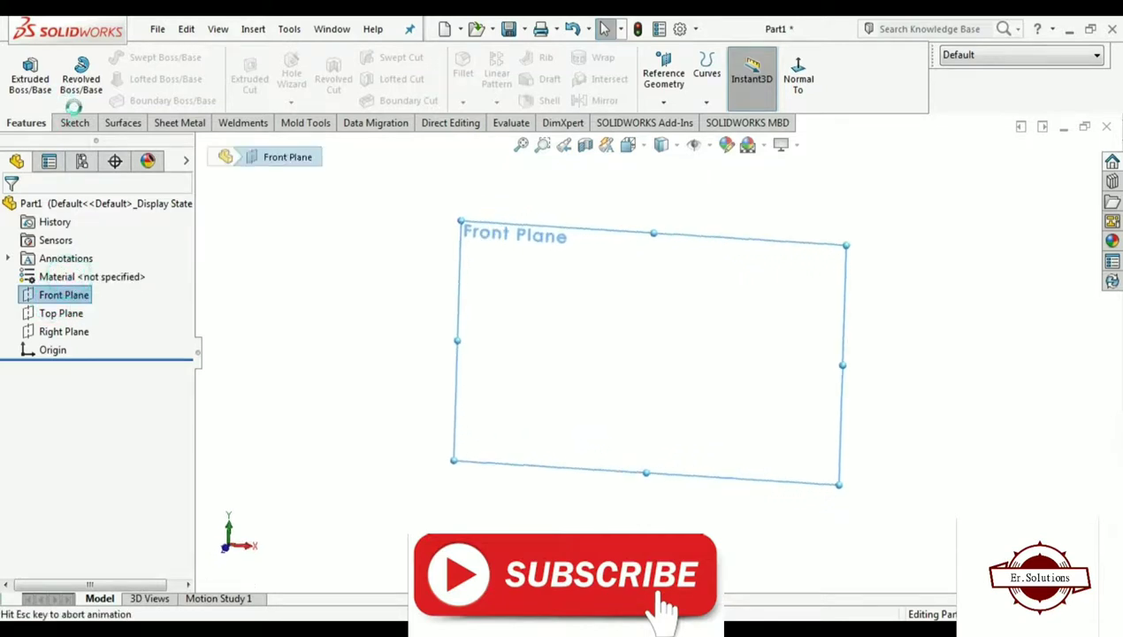
Draw a horizontal centerline starting at the origin and running right
click(125, 58)
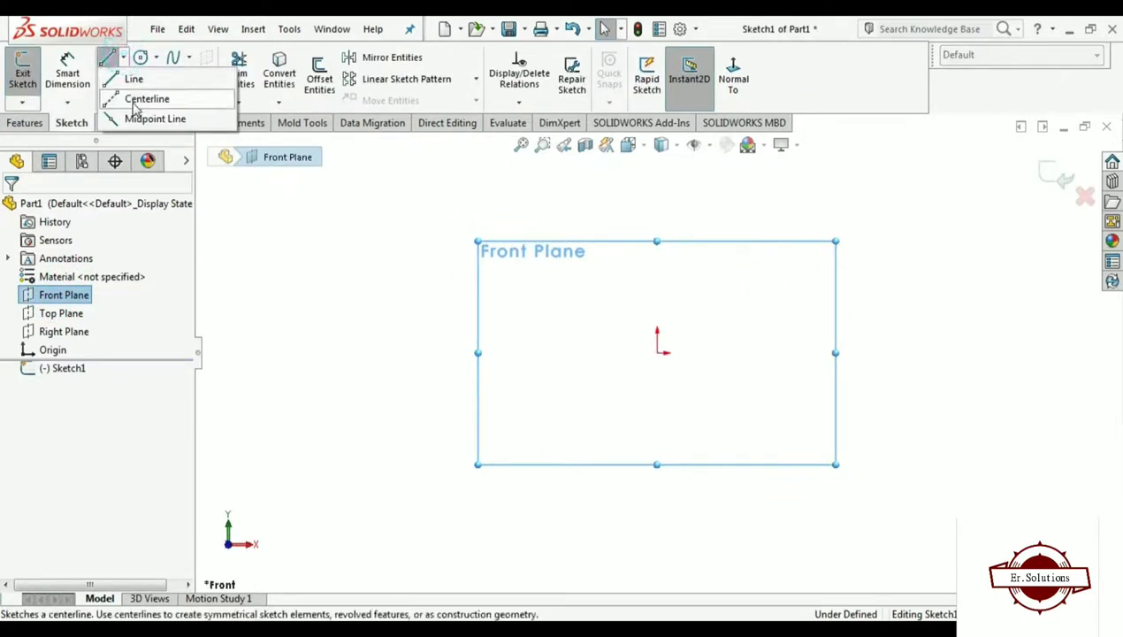
click(141, 95)
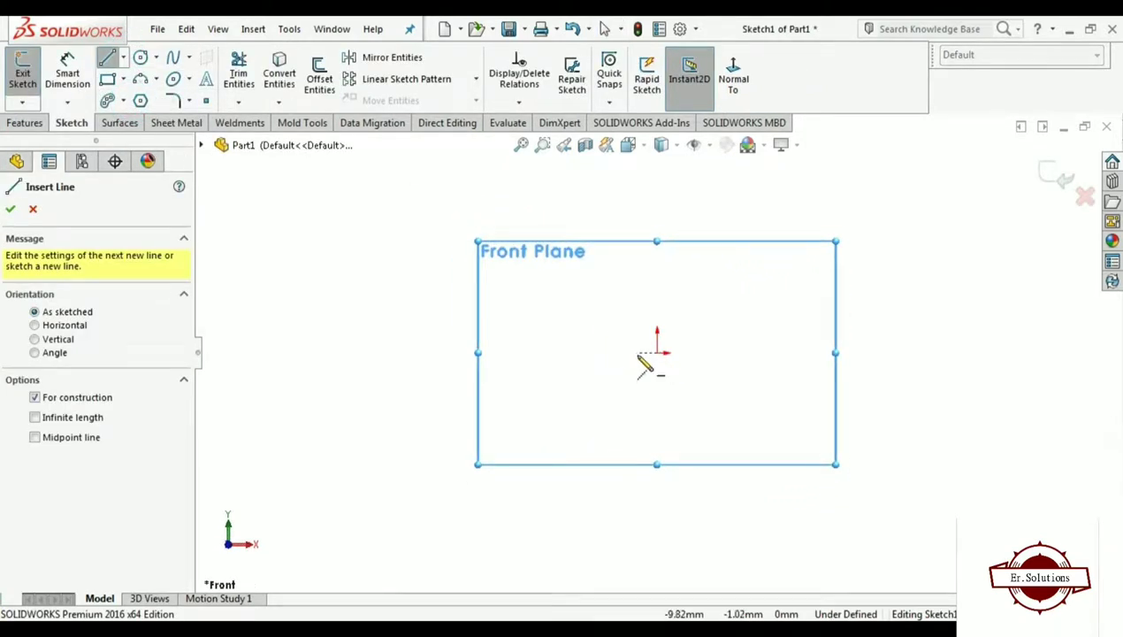
click(657, 353)
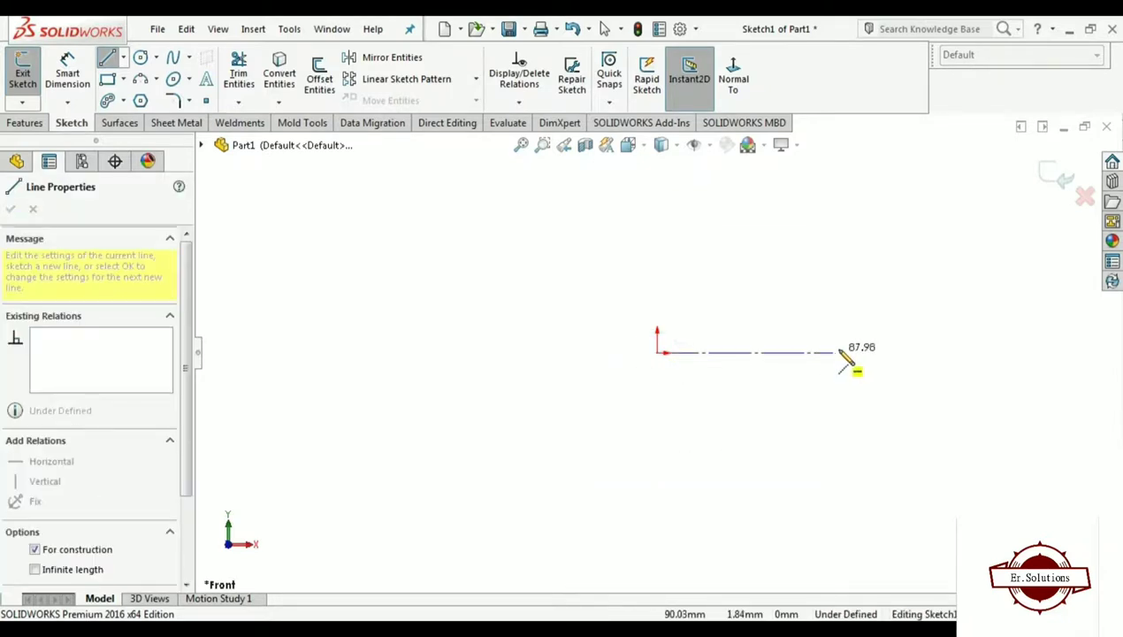
double_click(857, 354)
key(f)
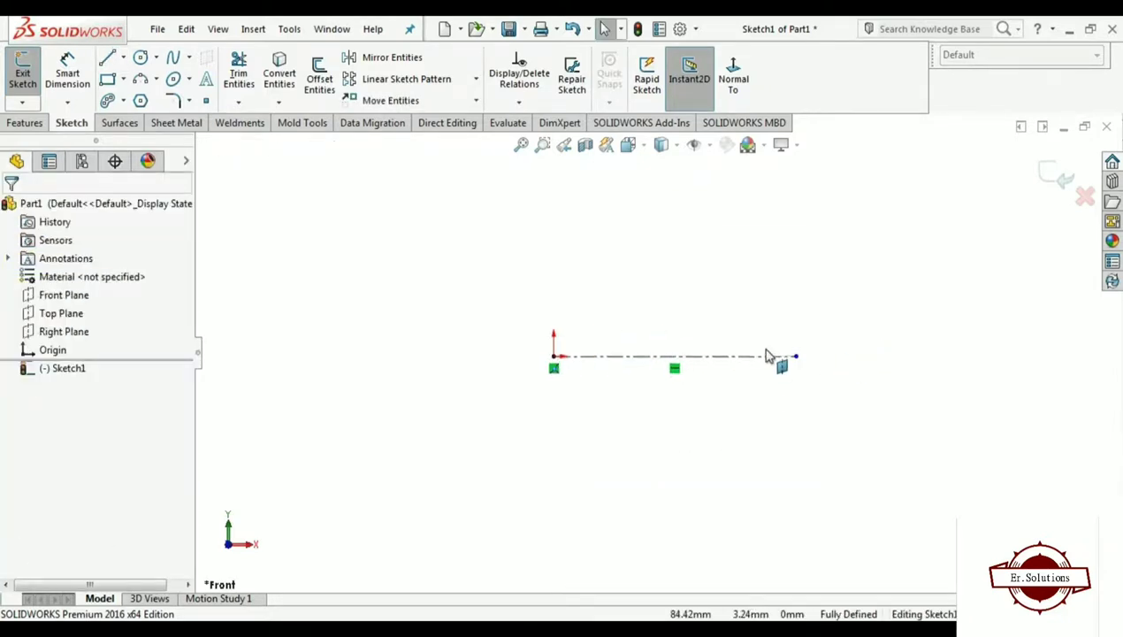
Dimension the centerline's length to 66.2 mm
click(58, 89)
click(538, 358)
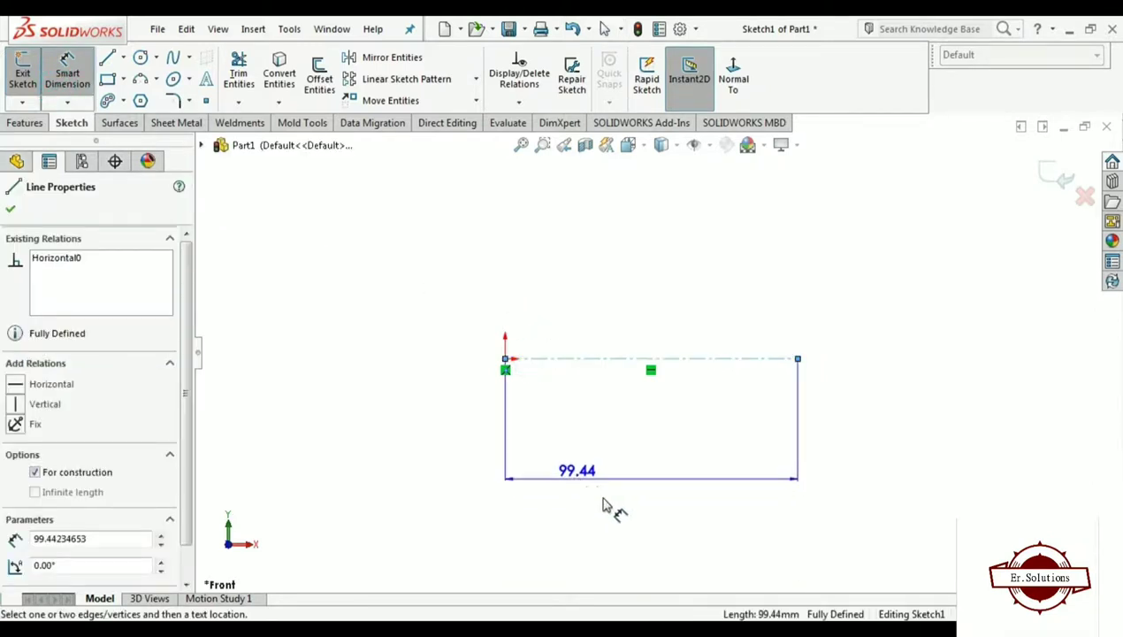
click(650, 491)
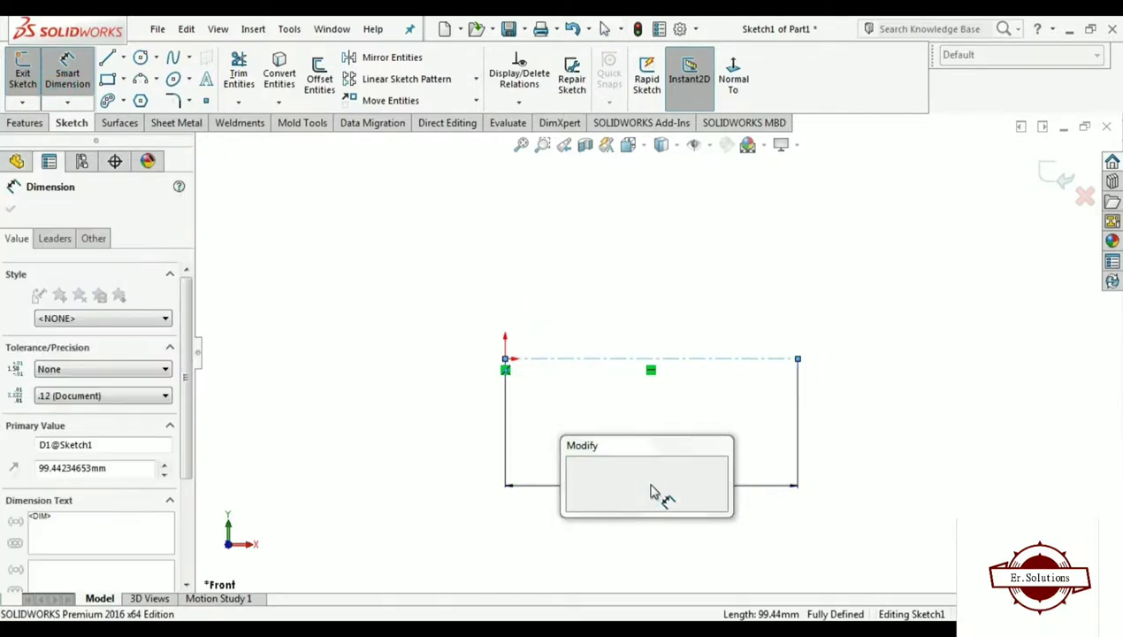
text(66.2)
key(Return)
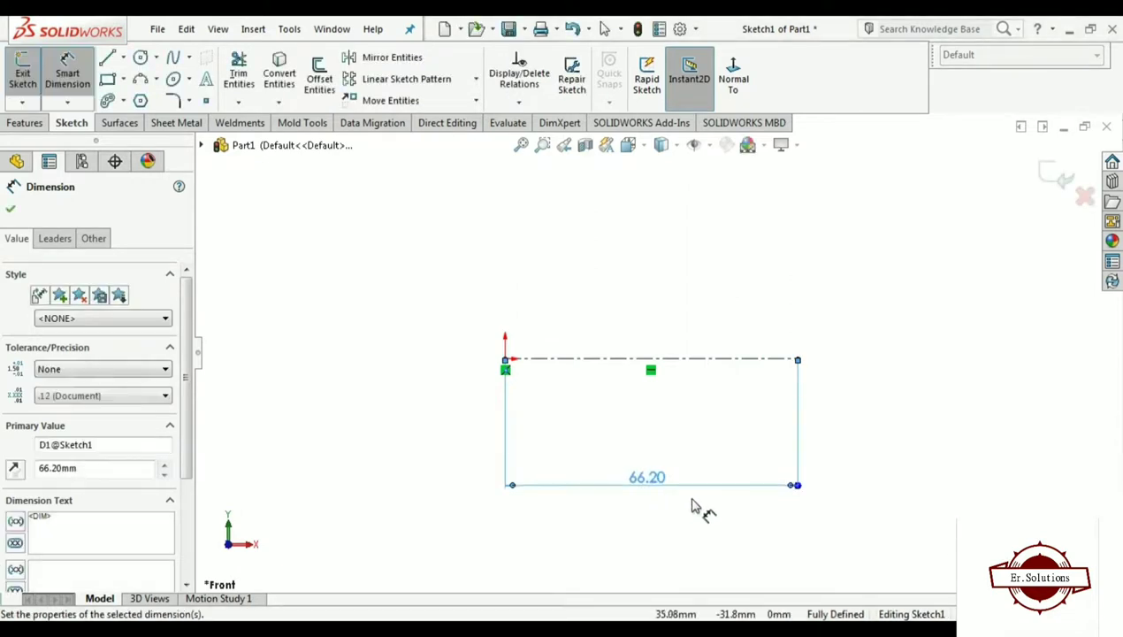
key(Escape)
click(107, 56)
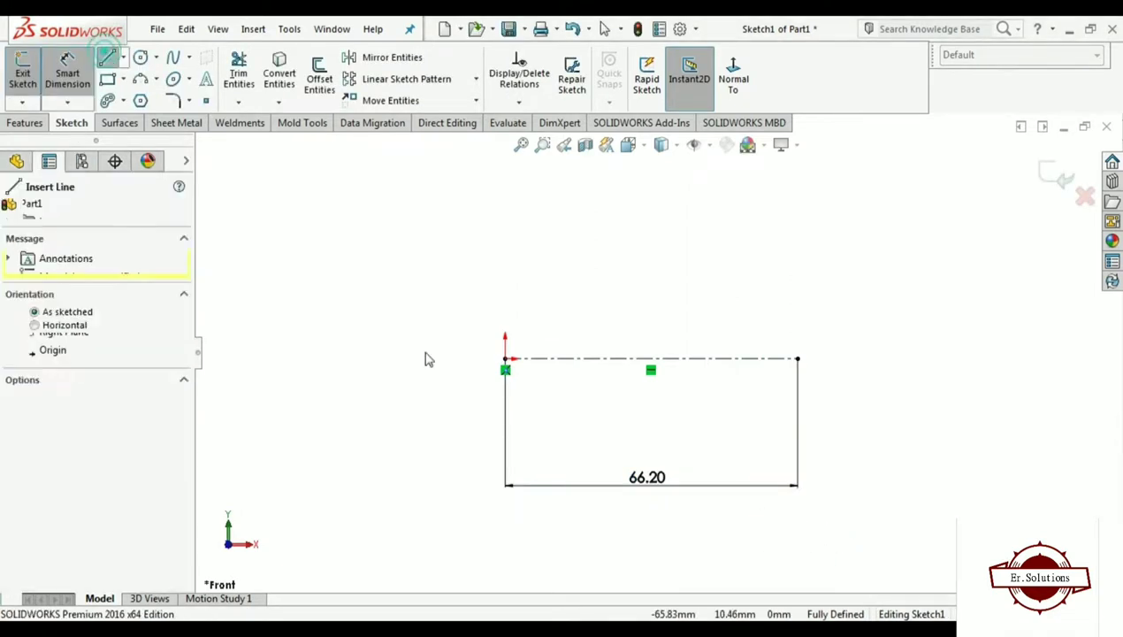
Draw a chain of ten lines tracing the stepped profile from the origin to the centerline's right end
click(506, 360)
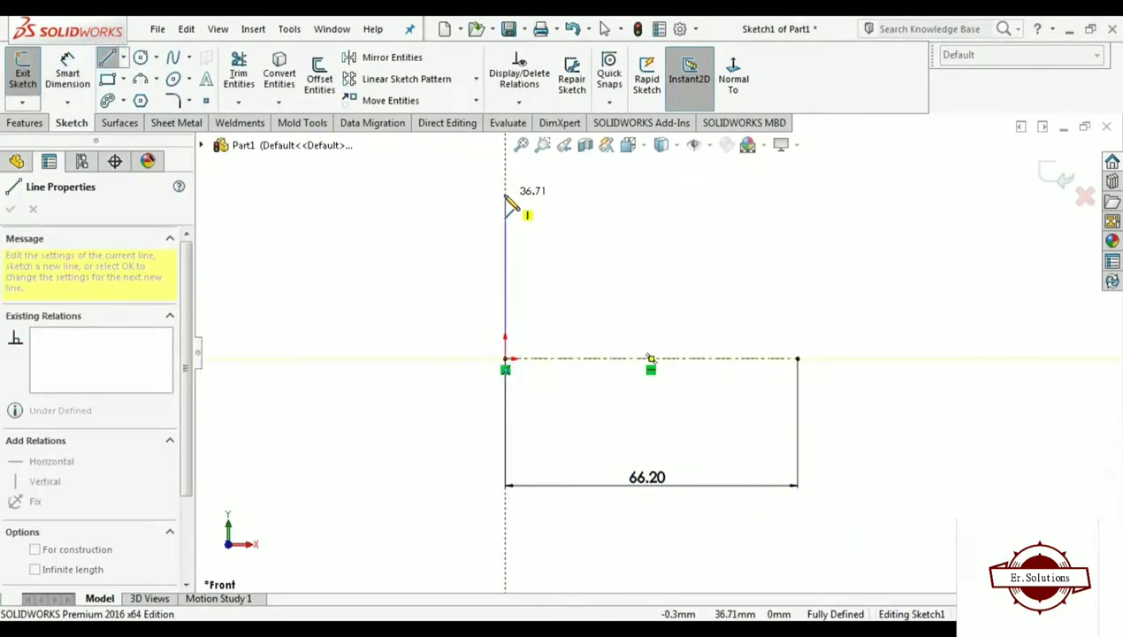
click(505, 194)
click(547, 193)
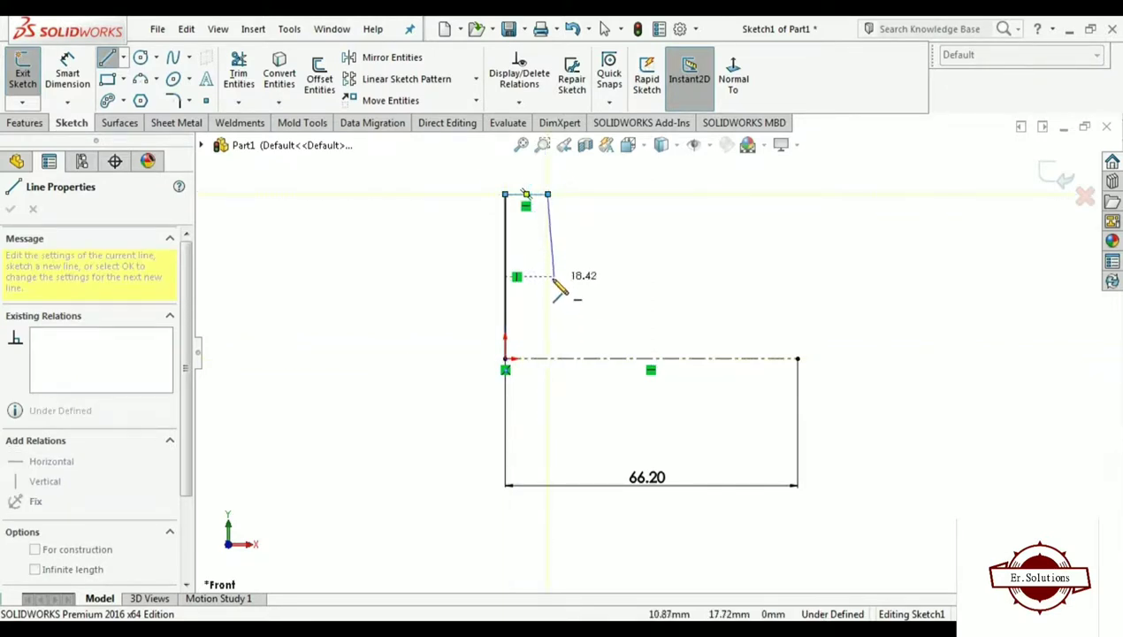
click(557, 285)
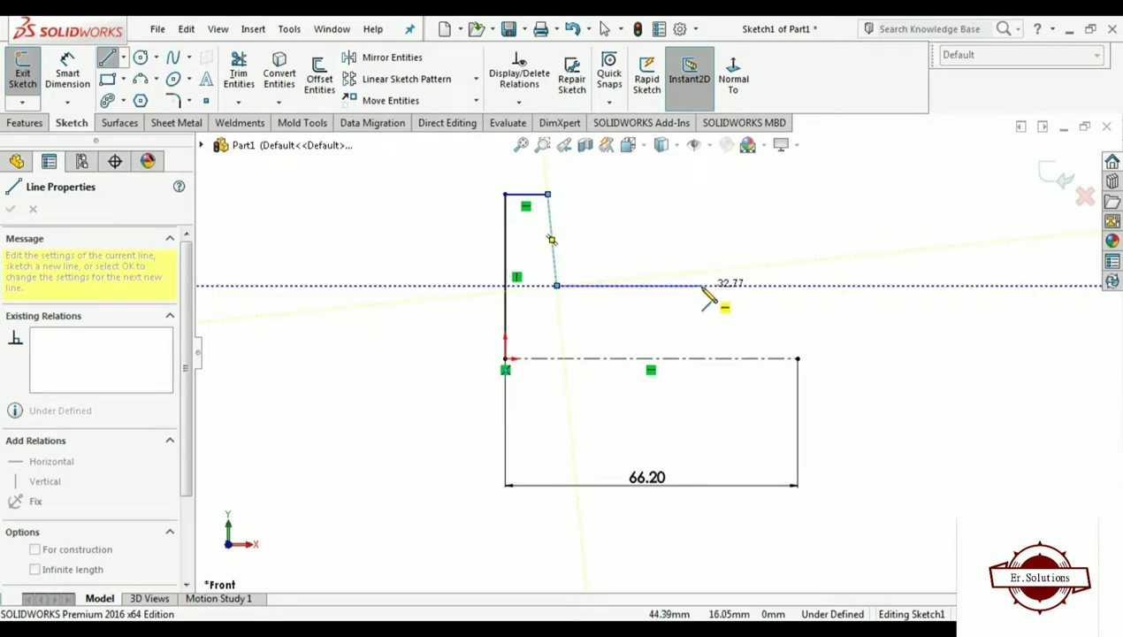
click(703, 285)
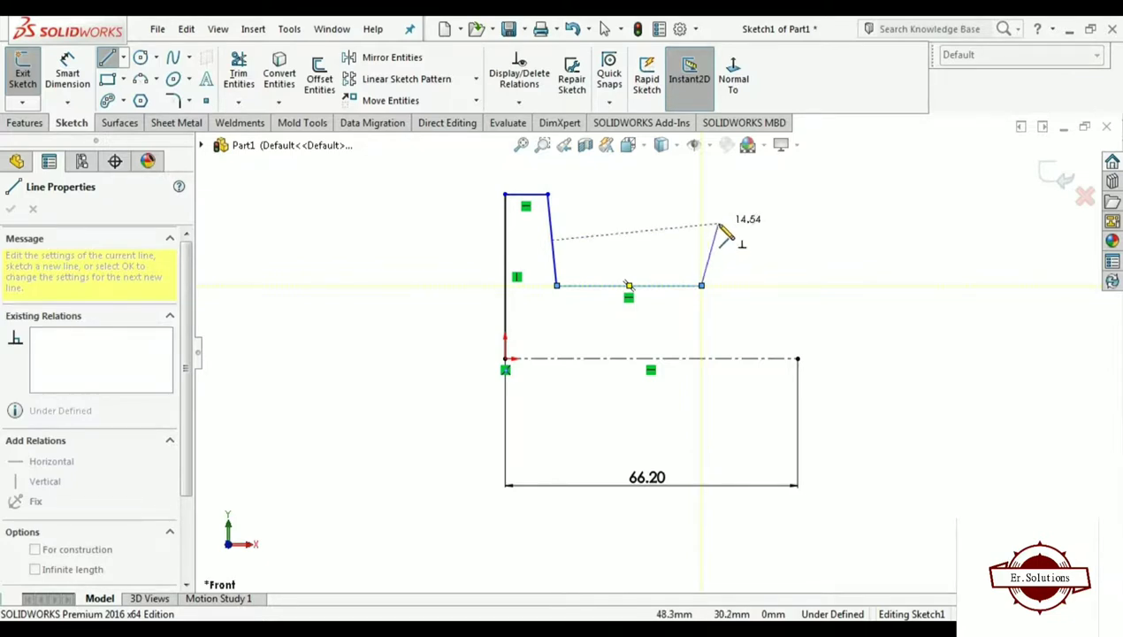
click(717, 224)
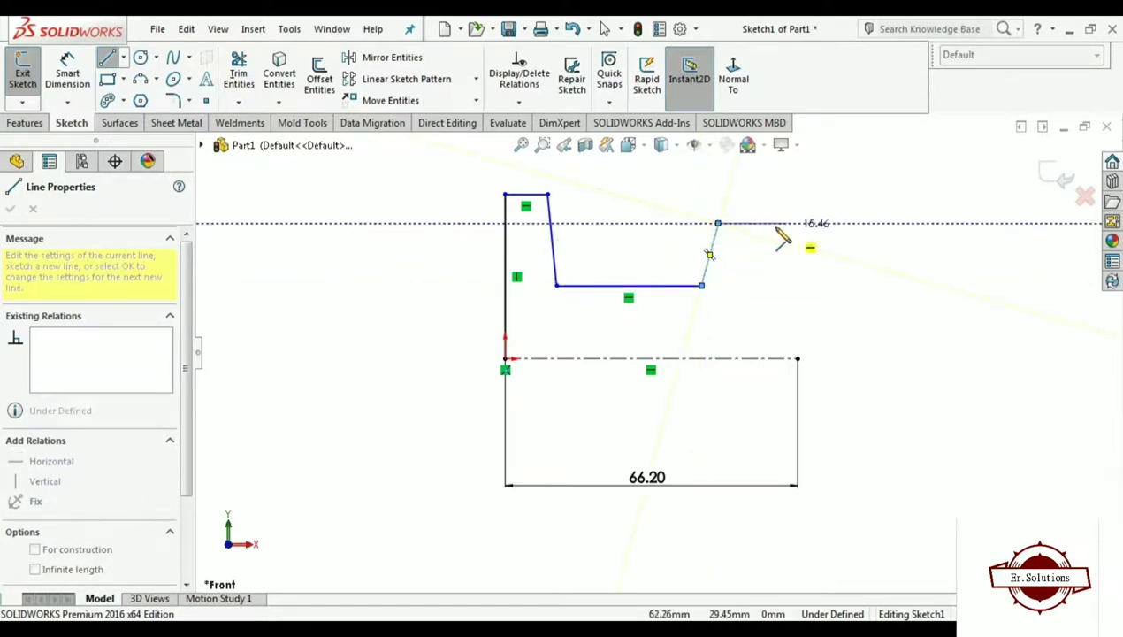
click(766, 223)
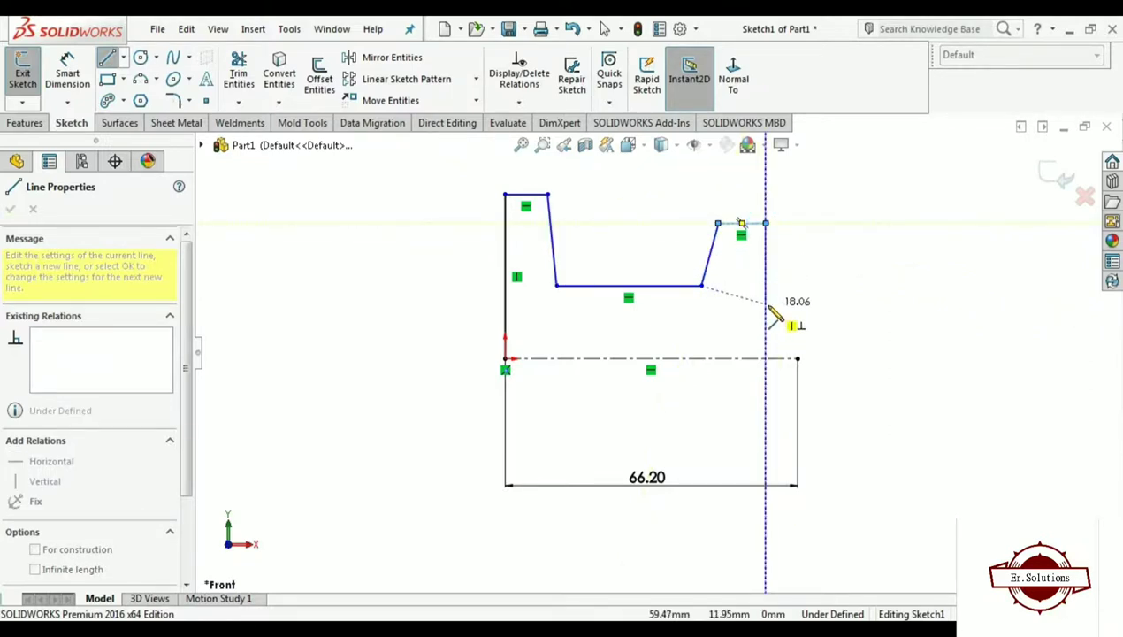
click(766, 303)
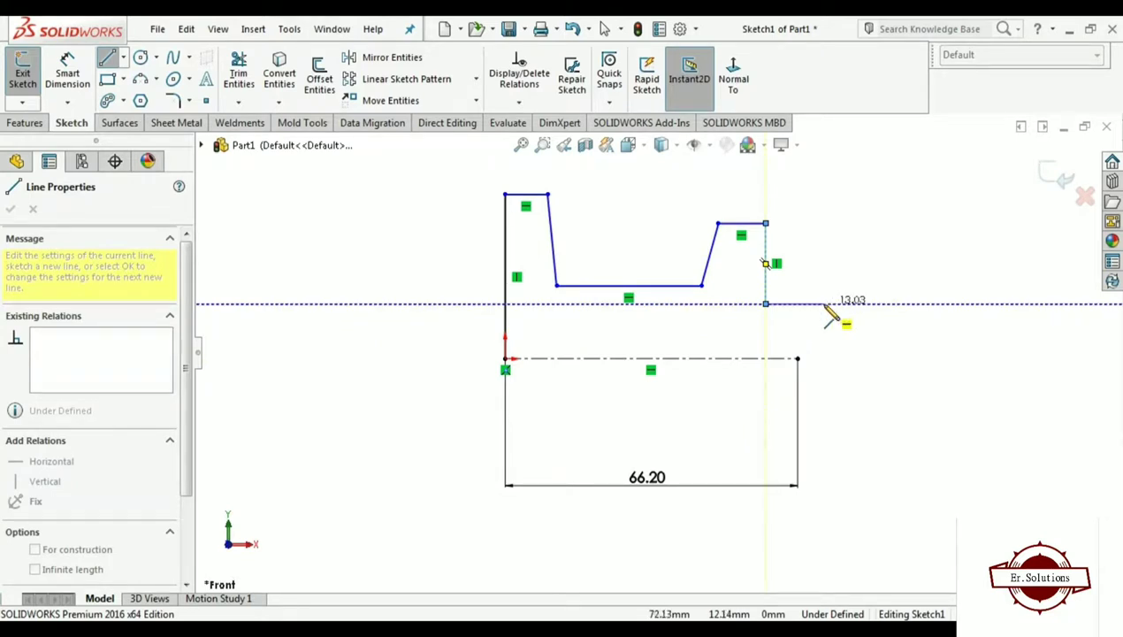
click(842, 303)
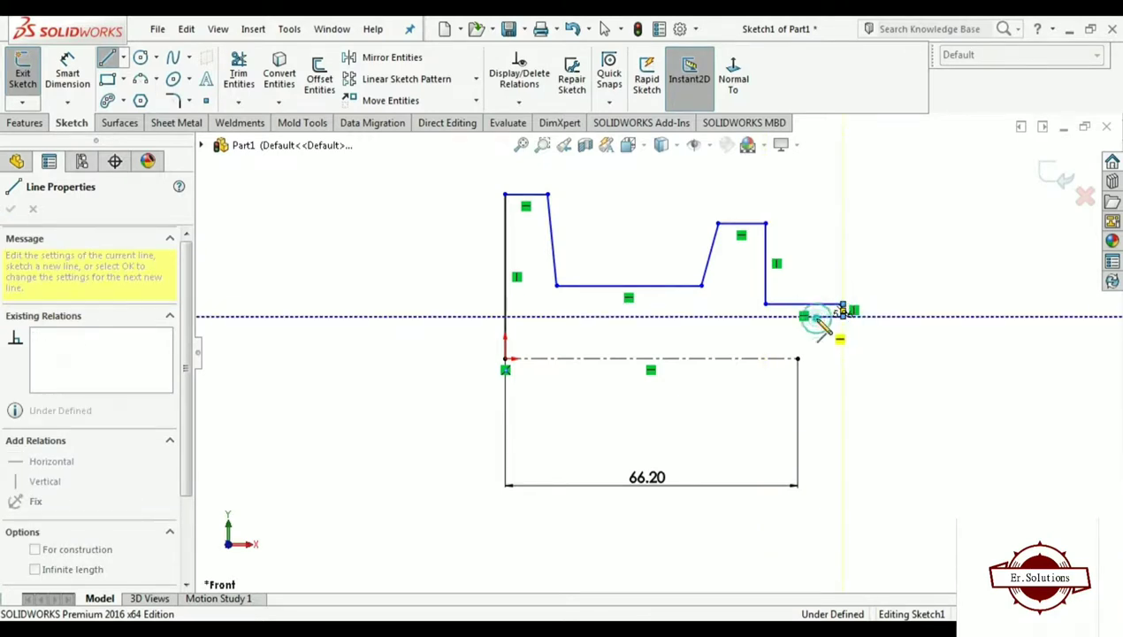
click(817, 316)
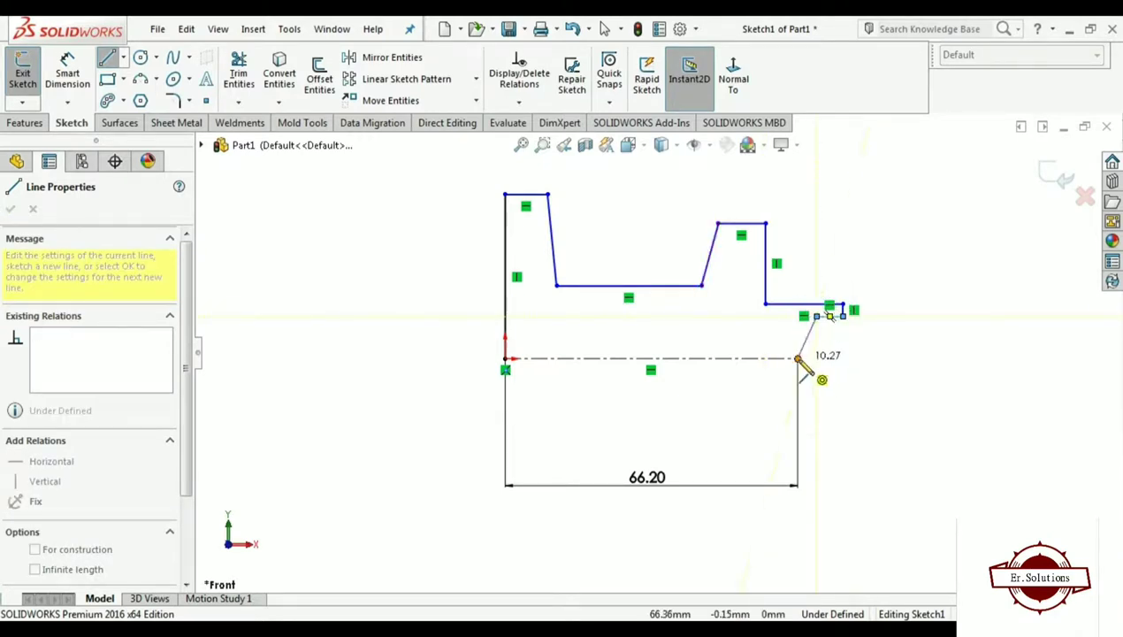
click(798, 358)
key(Escape)
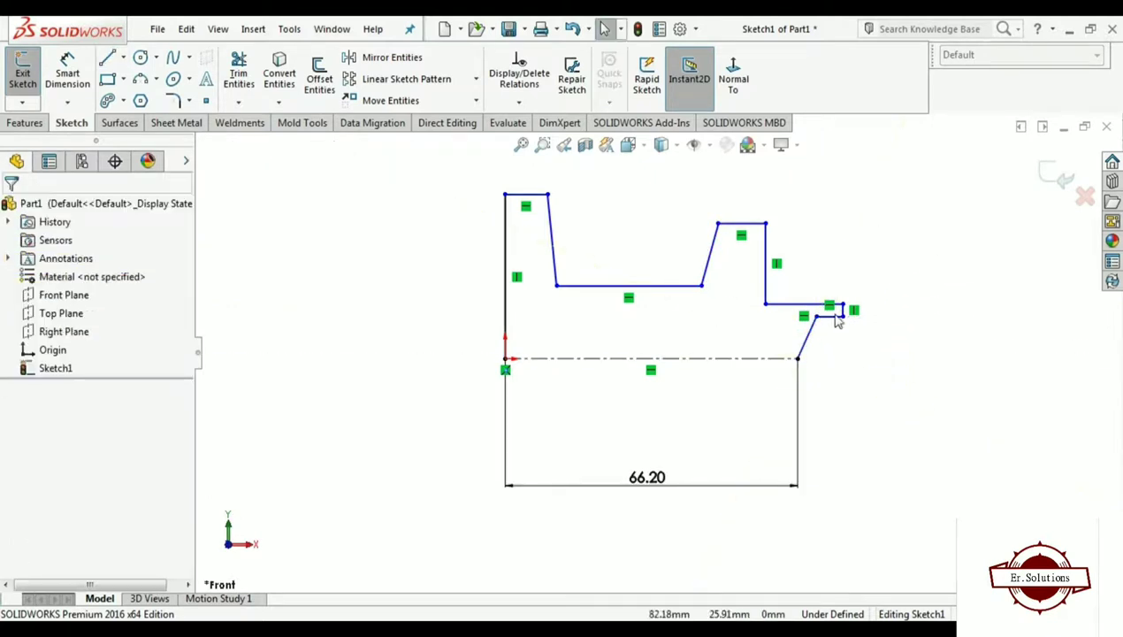
scroll(805, 329, down, 3)
Make the slanted line at the profile's right end vertical
click(782, 309)
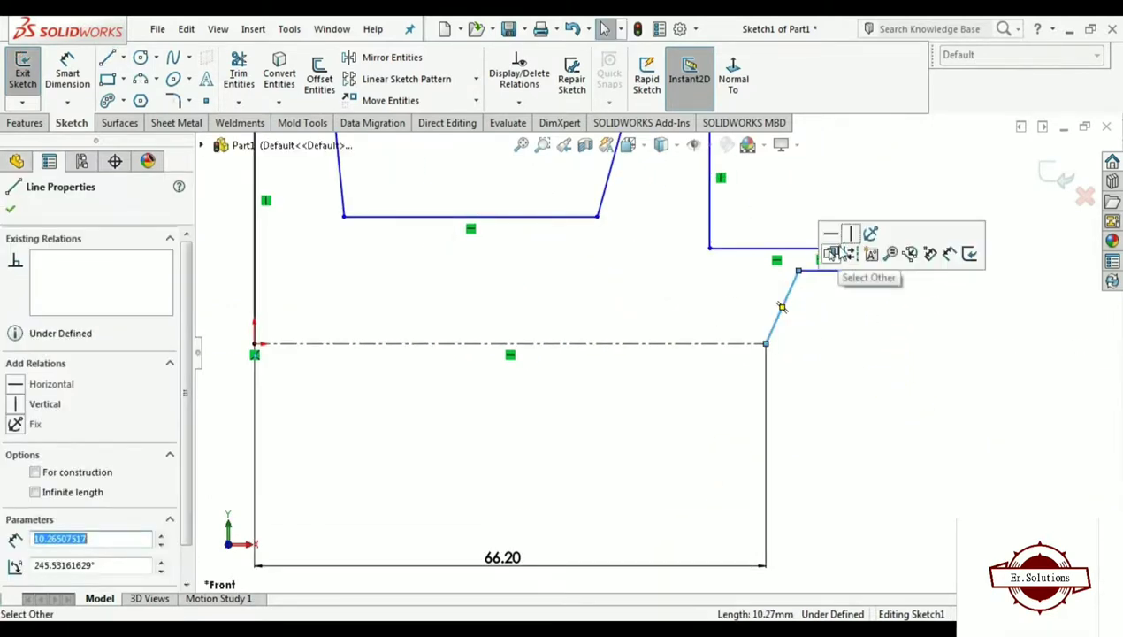
click(843, 236)
scroll(716, 345, up, 3)
scroll(562, 274, down, 1)
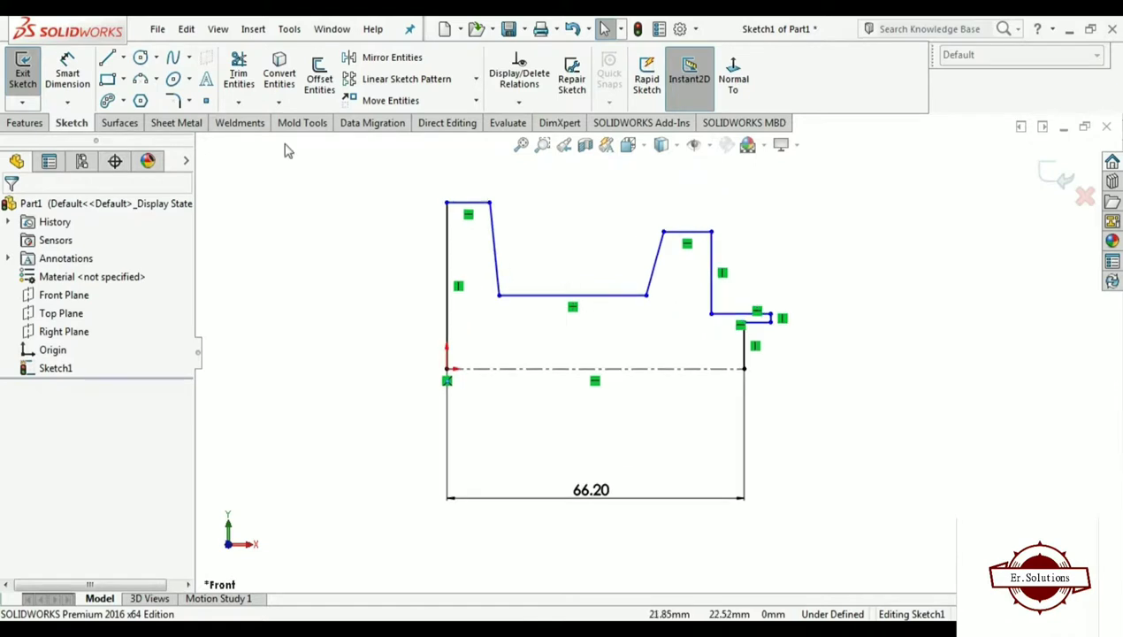
Dimension the top edge to the centerline as a 151.3 mm diameter
click(81, 85)
click(482, 204)
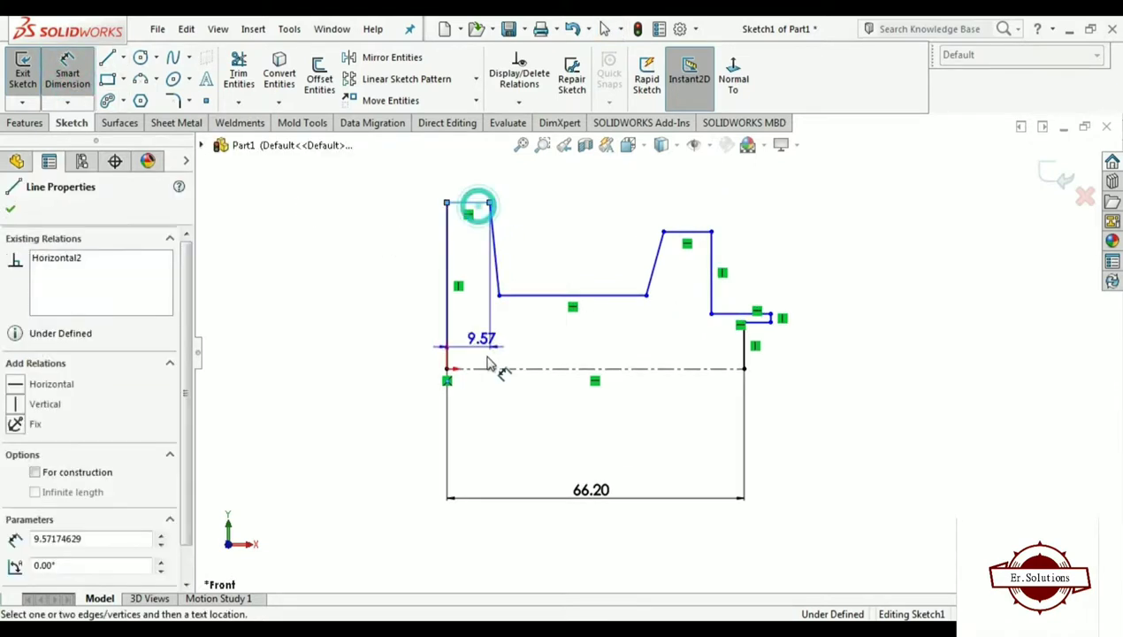
click(500, 369)
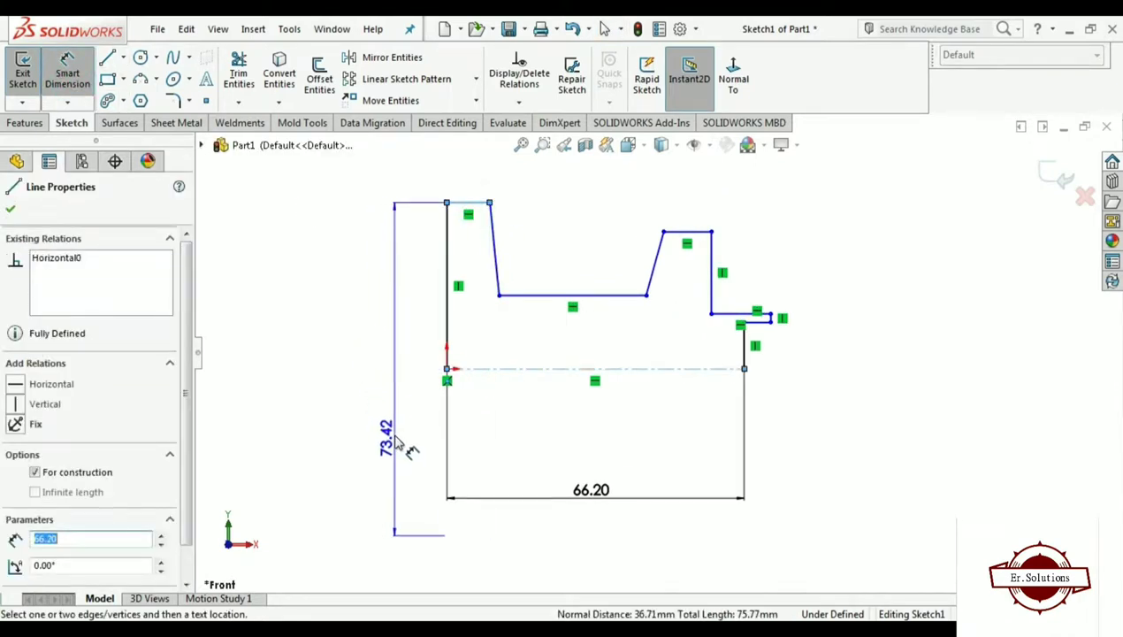
click(396, 443)
text(151.3)
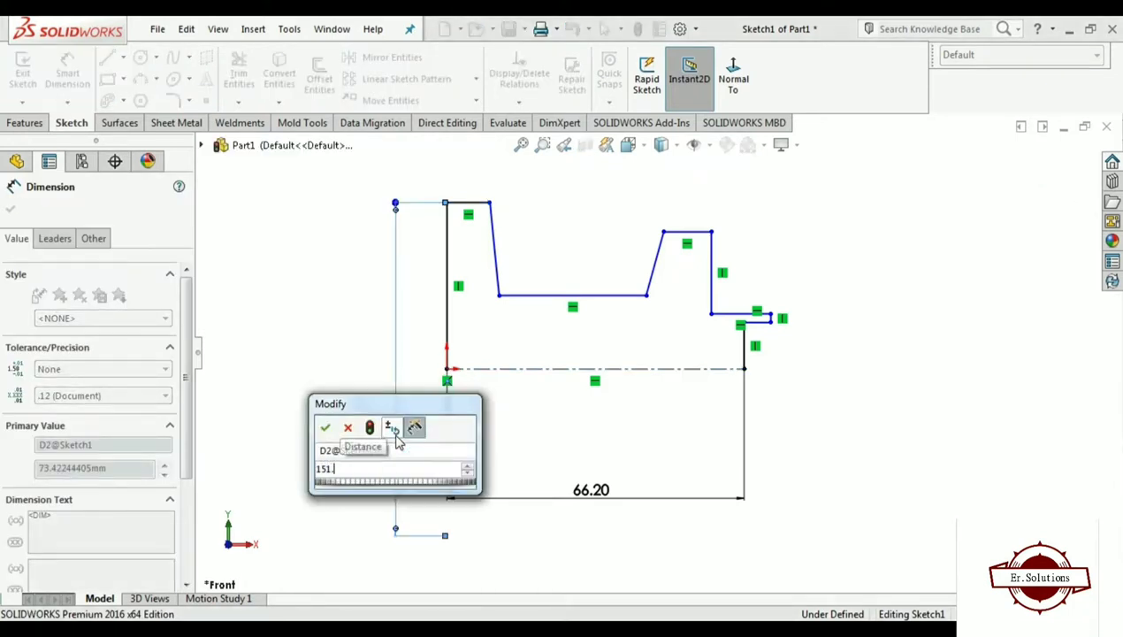
key(Return)
click(346, 314)
key(f)
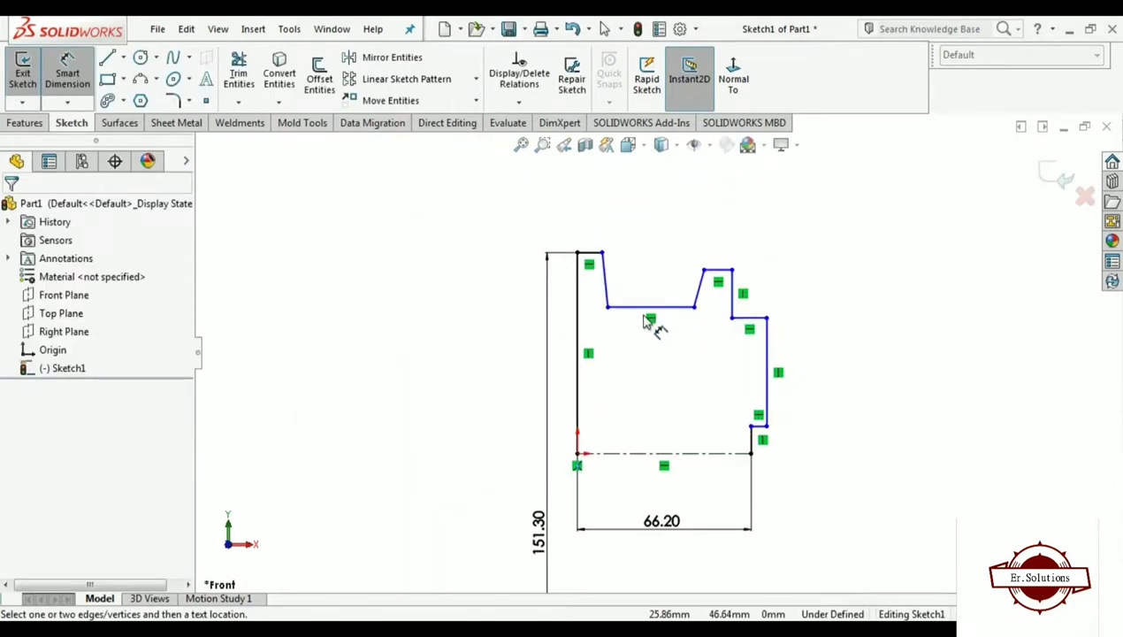
Dimension the recess floor to the centerline as a 50 mm diameter
click(648, 307)
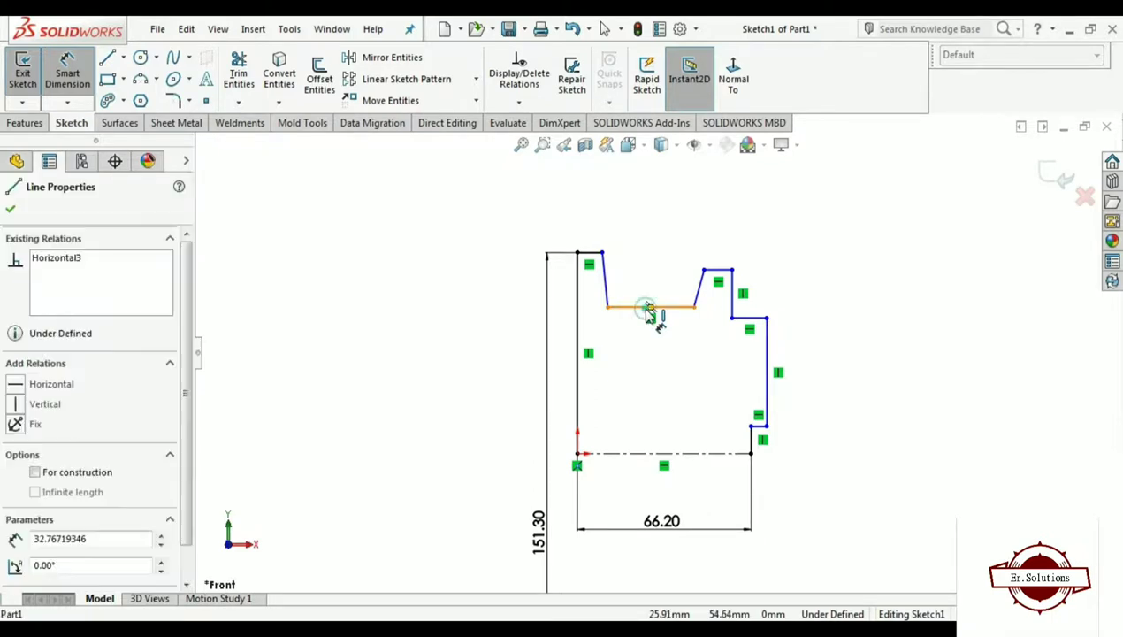
click(677, 453)
click(466, 534)
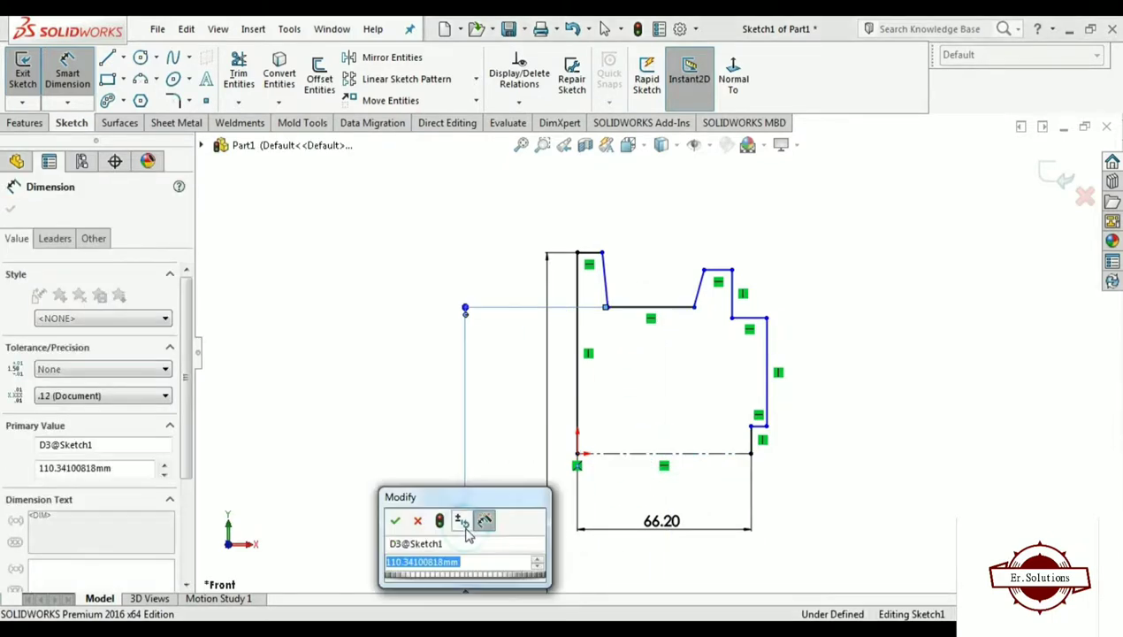
text(50)
key(Return)
click(897, 414)
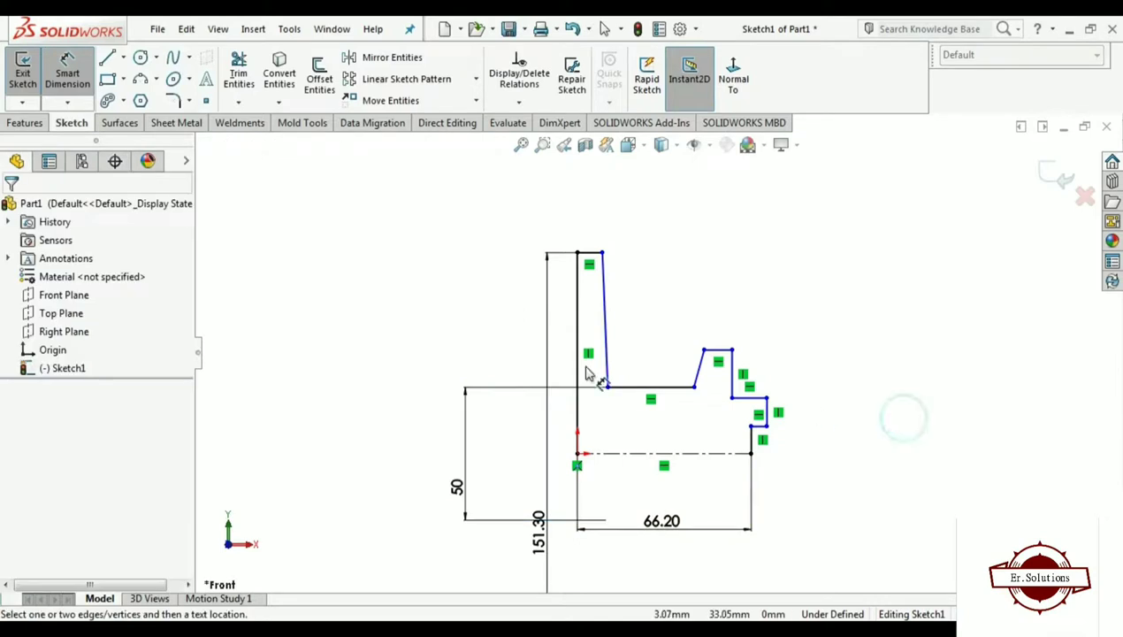
scroll(586, 373, down, 1)
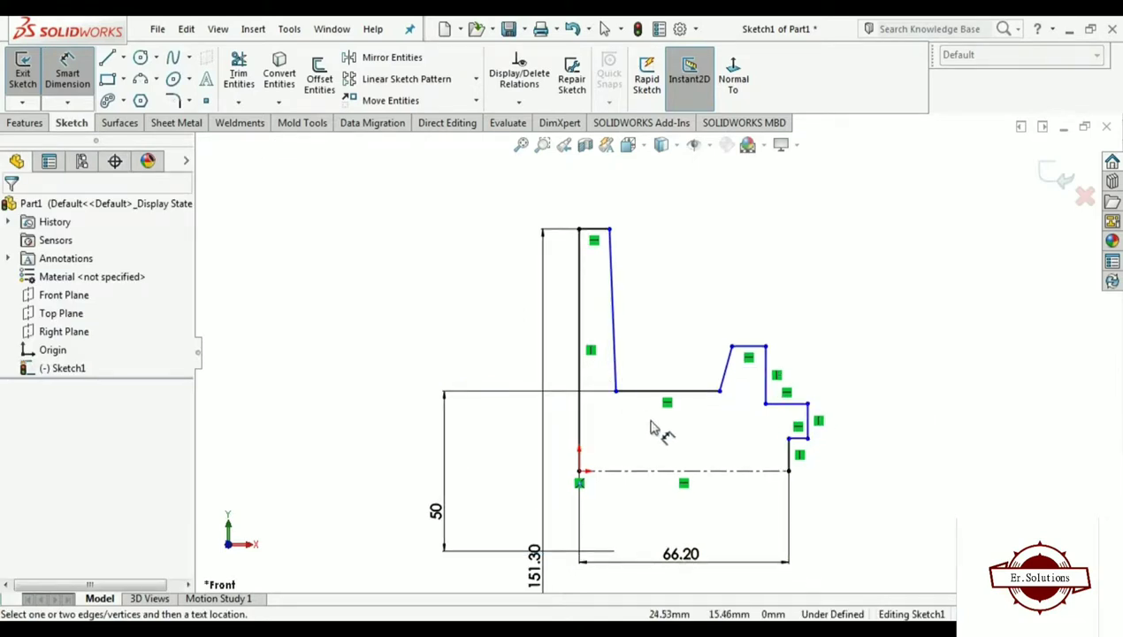
scroll(614, 376, down, 1)
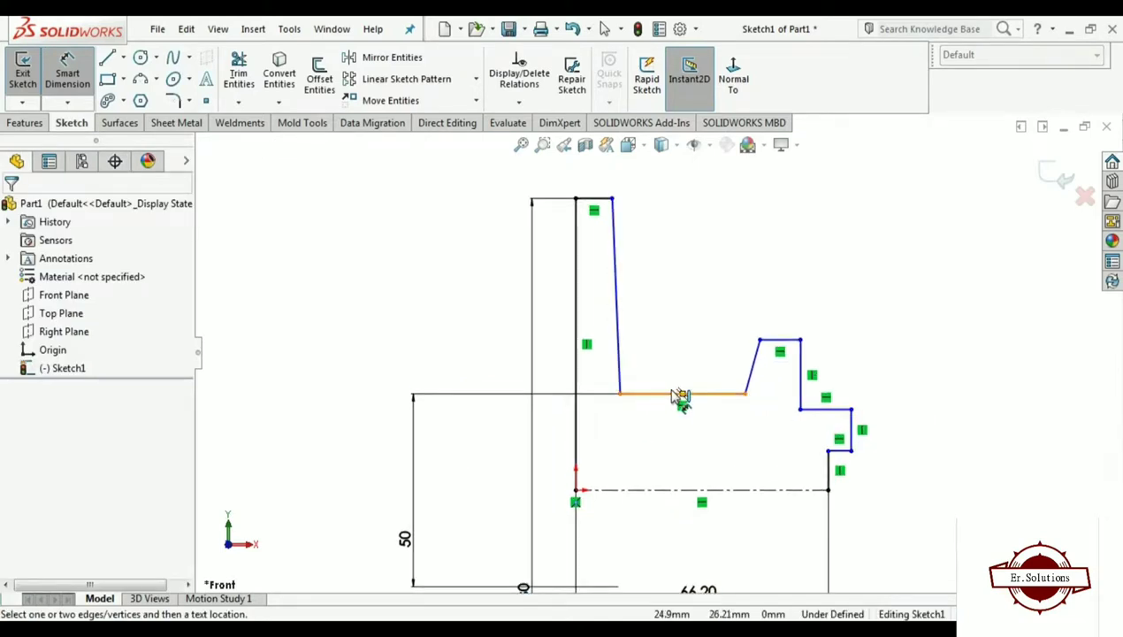
scroll(716, 398, down, 1)
scroll(736, 411, up, 1)
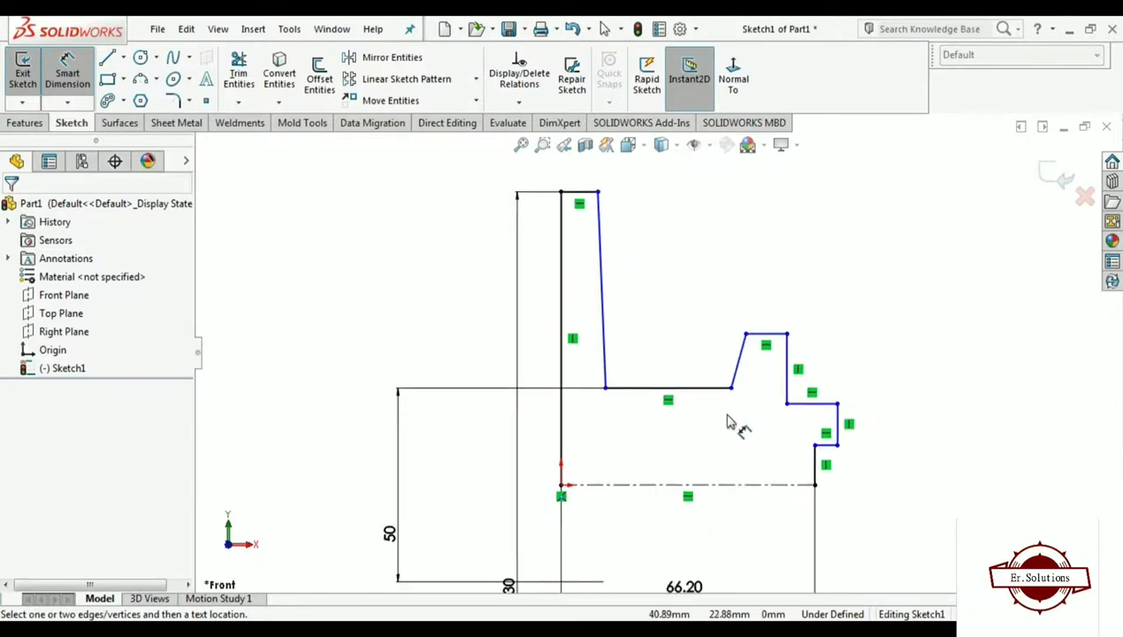
scroll(733, 425, down, 1)
Dimension the top step's upper edge as an 86.30 mm diameter
click(777, 306)
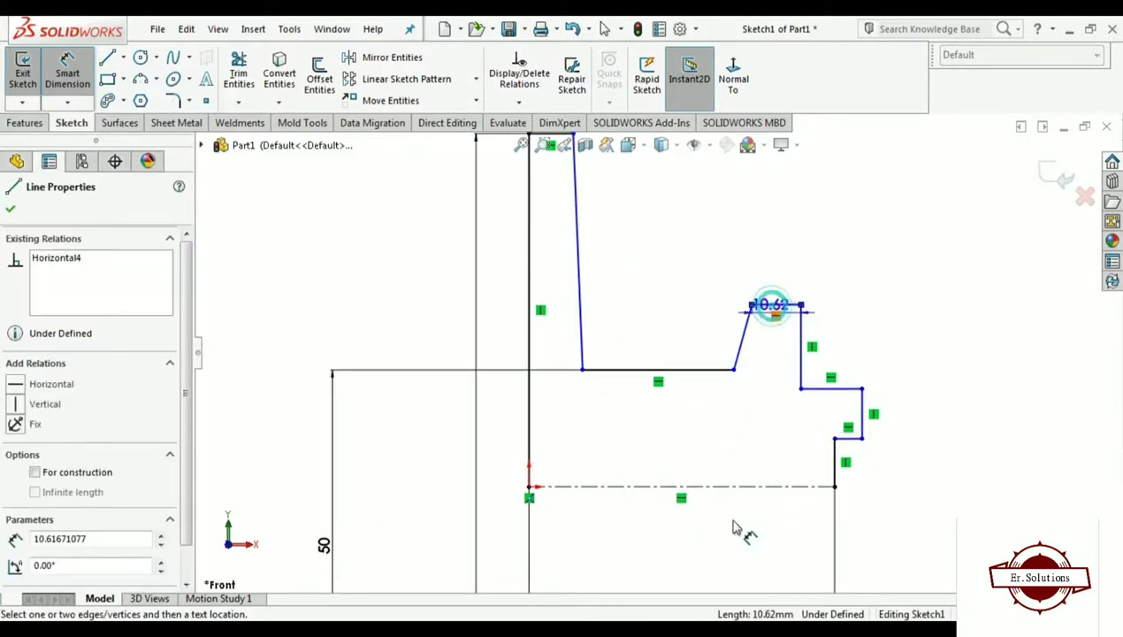
scroll(707, 486, up, 1)
click(709, 440)
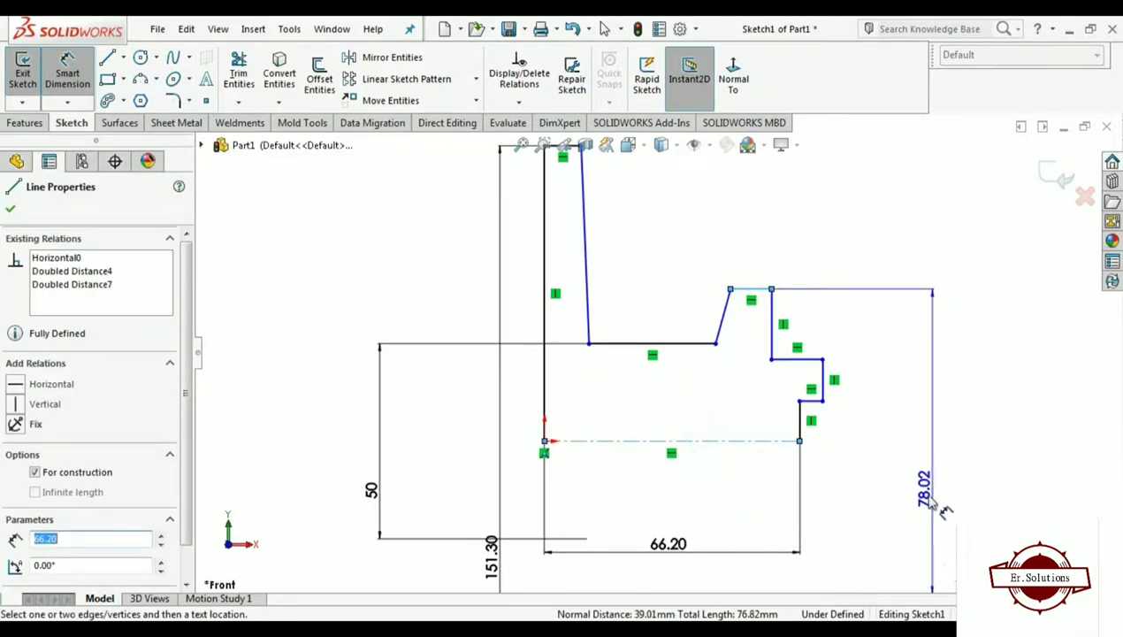
click(928, 497)
text(86.3)
key(Return)
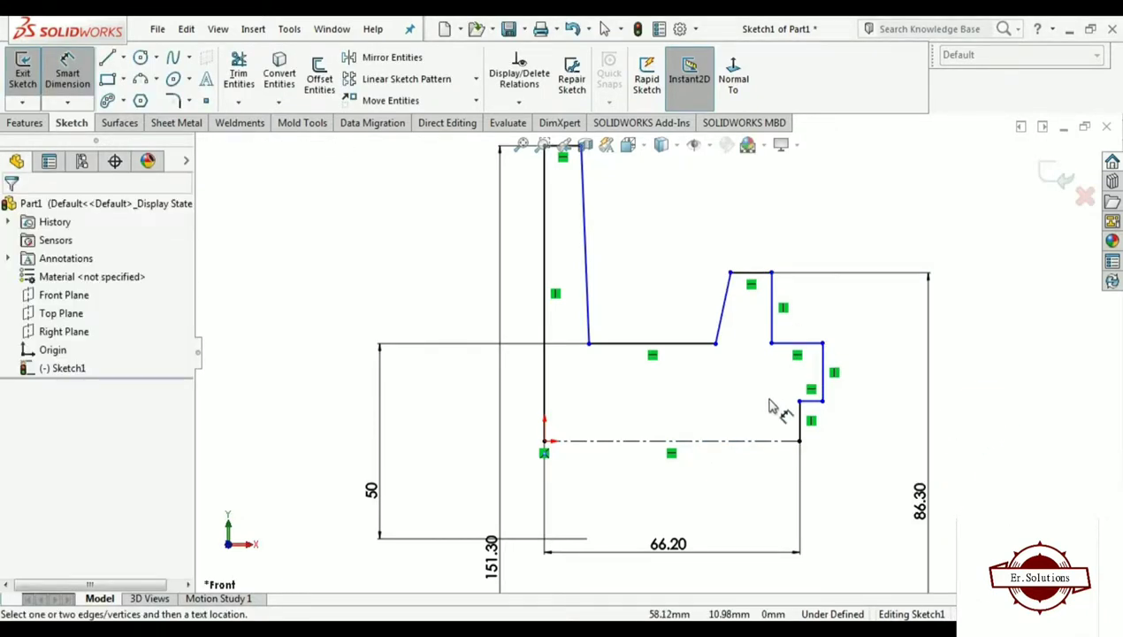
Set the short step line's length to 6.30 mm
scroll(784, 432, down, 1)
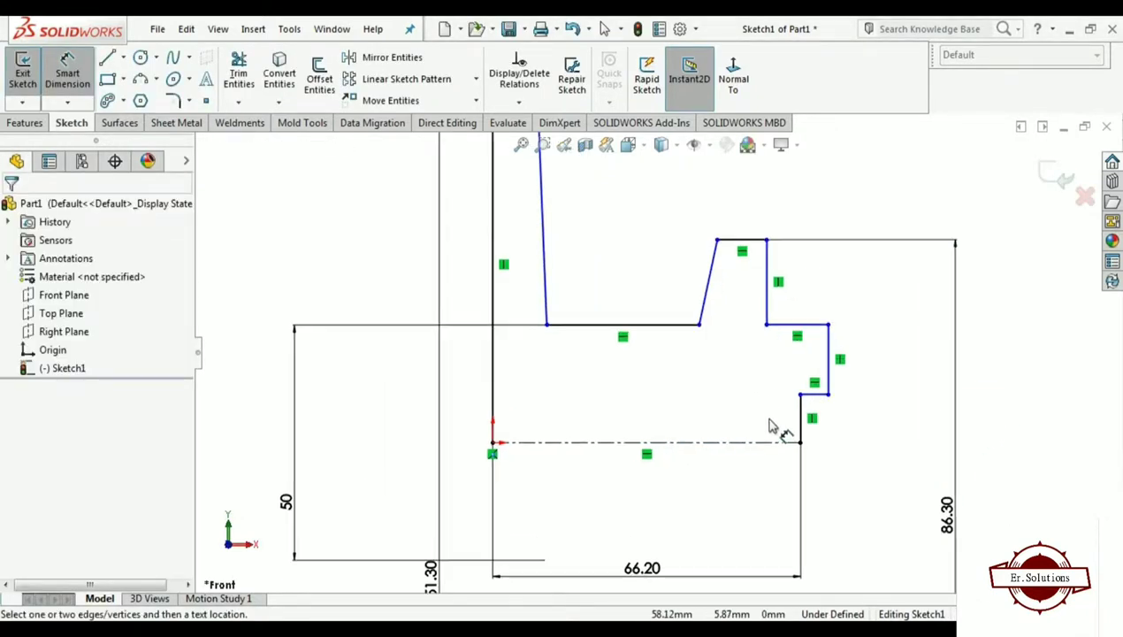
click(814, 397)
click(860, 522)
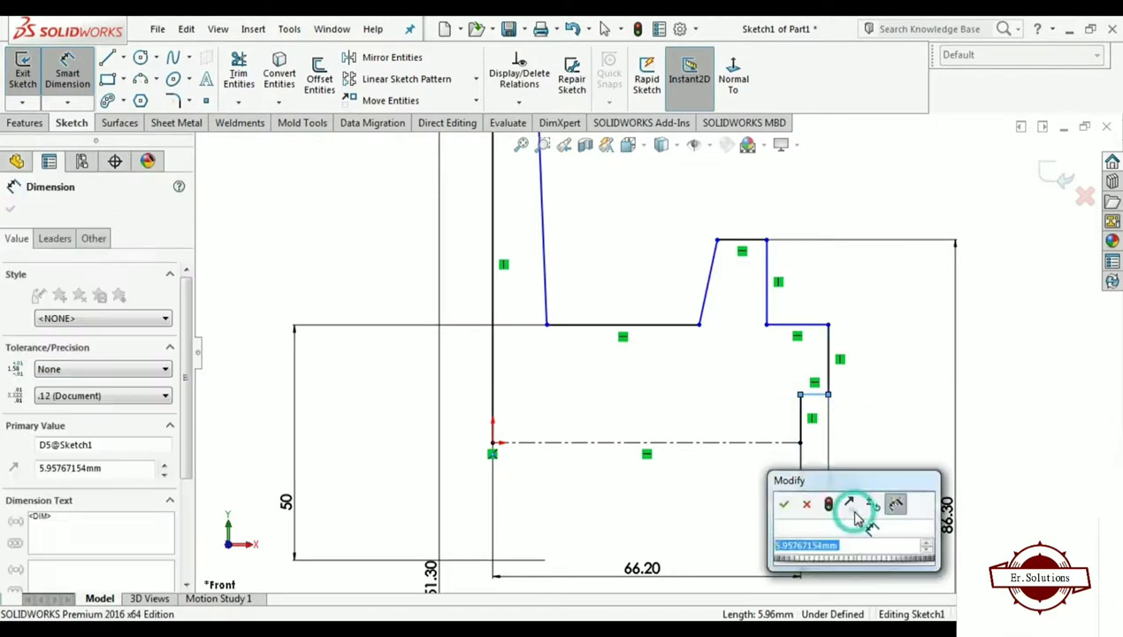
text(6.3)
key(Return)
click(1046, 406)
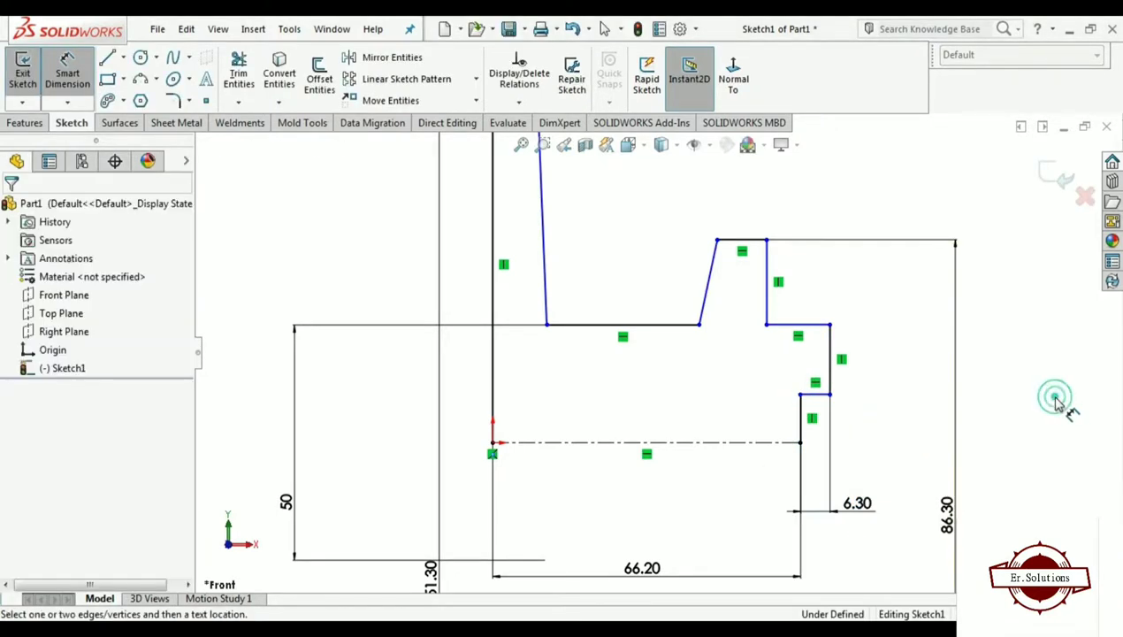
Dimension the next step's upper edge as a 48.10 mm diameter
scroll(877, 447, up, 2)
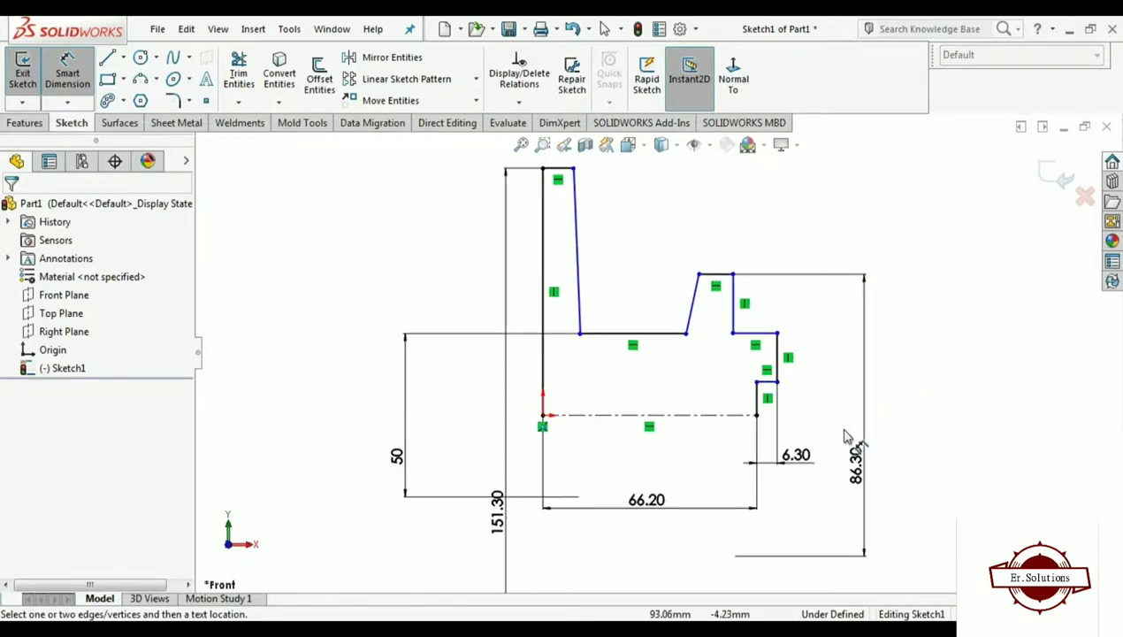
scroll(845, 436, down, 1)
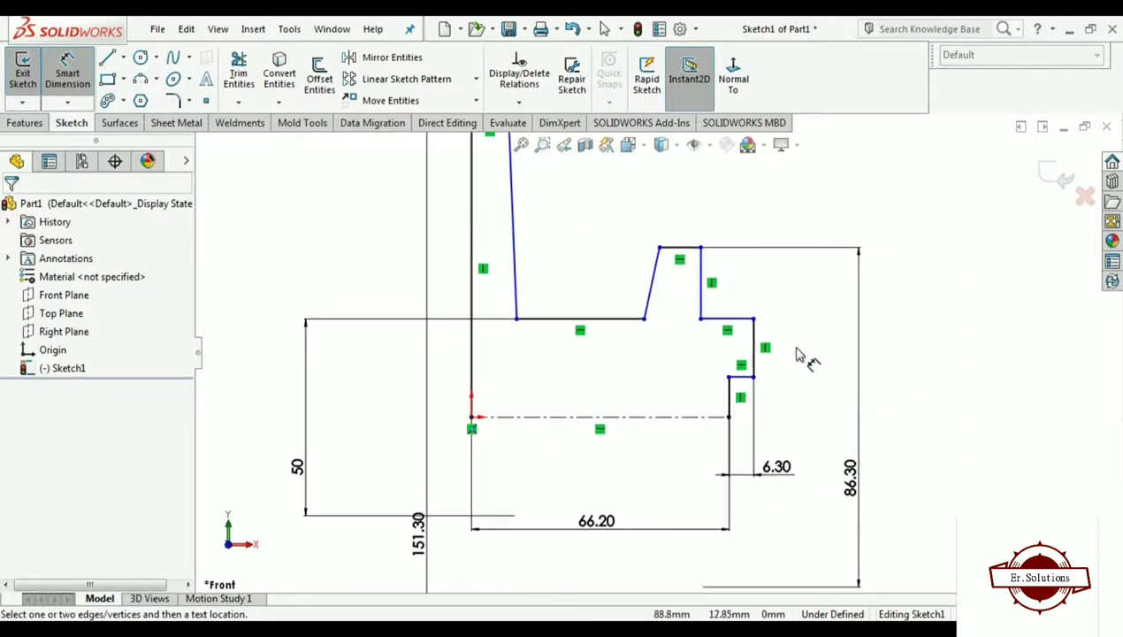
click(743, 320)
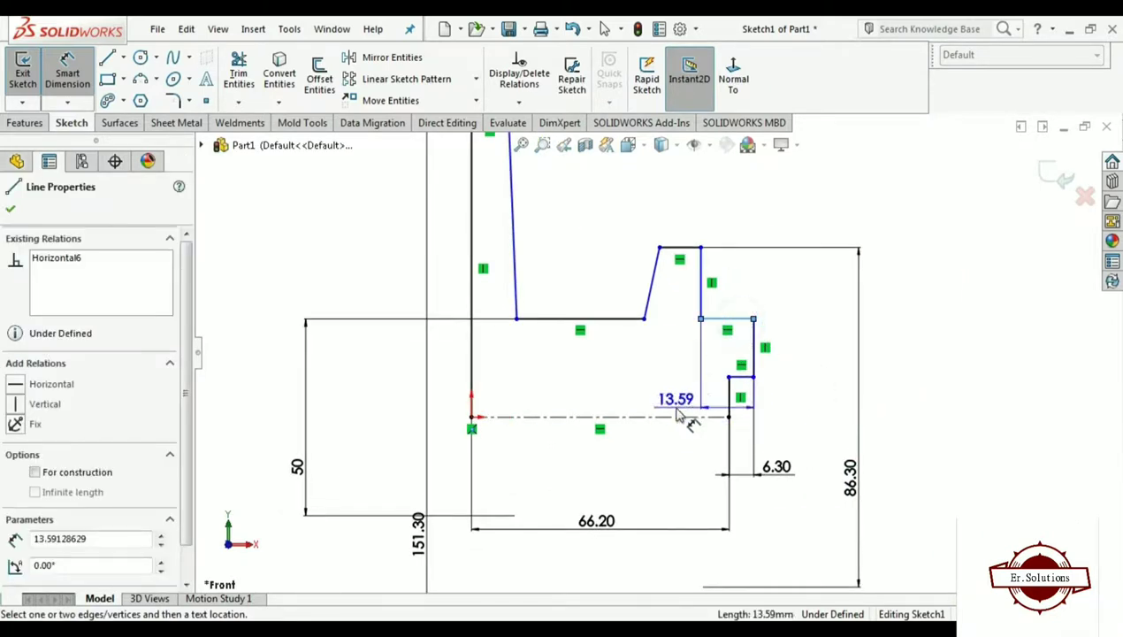
click(677, 415)
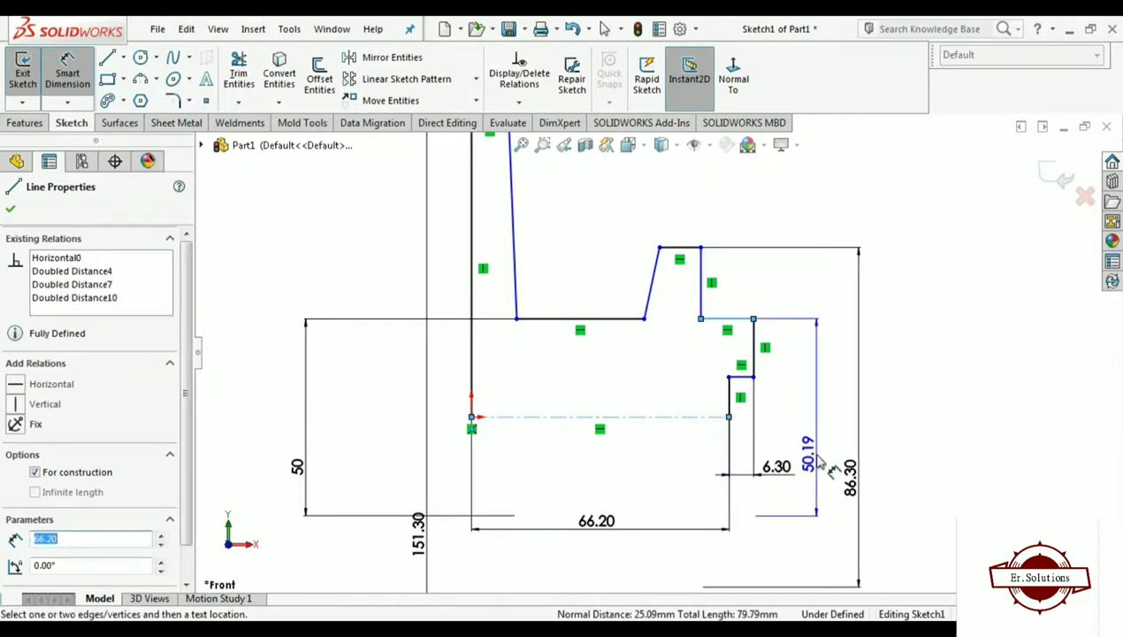
click(813, 429)
text(48.1)
key(Return)
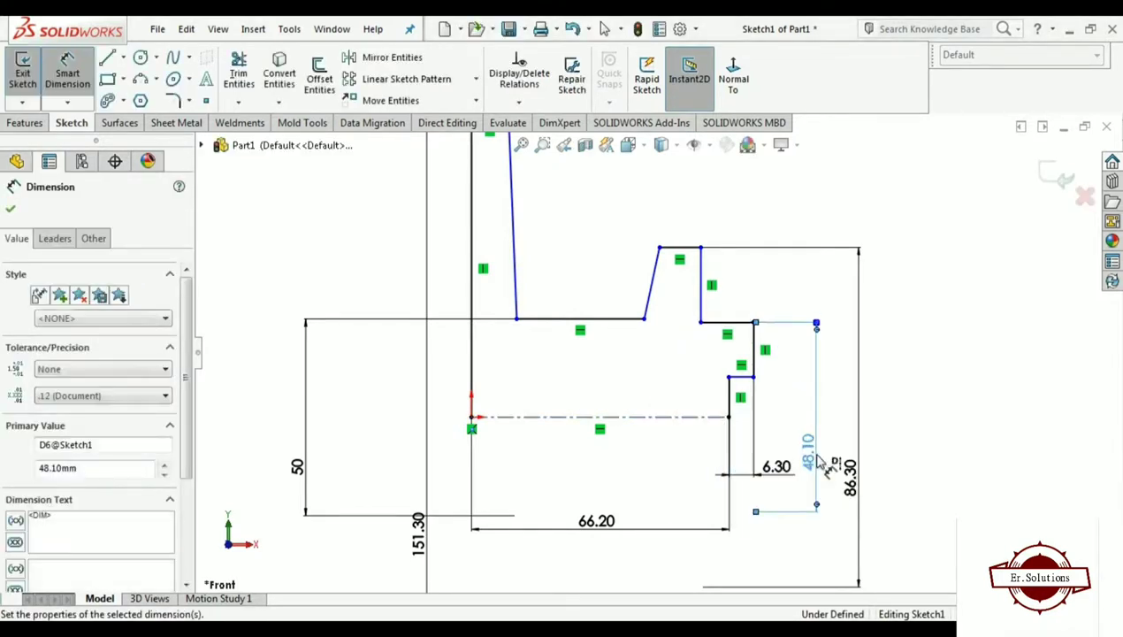
click(922, 380)
Dimension the lower short step line as a 42.50 mm diameter
click(722, 416)
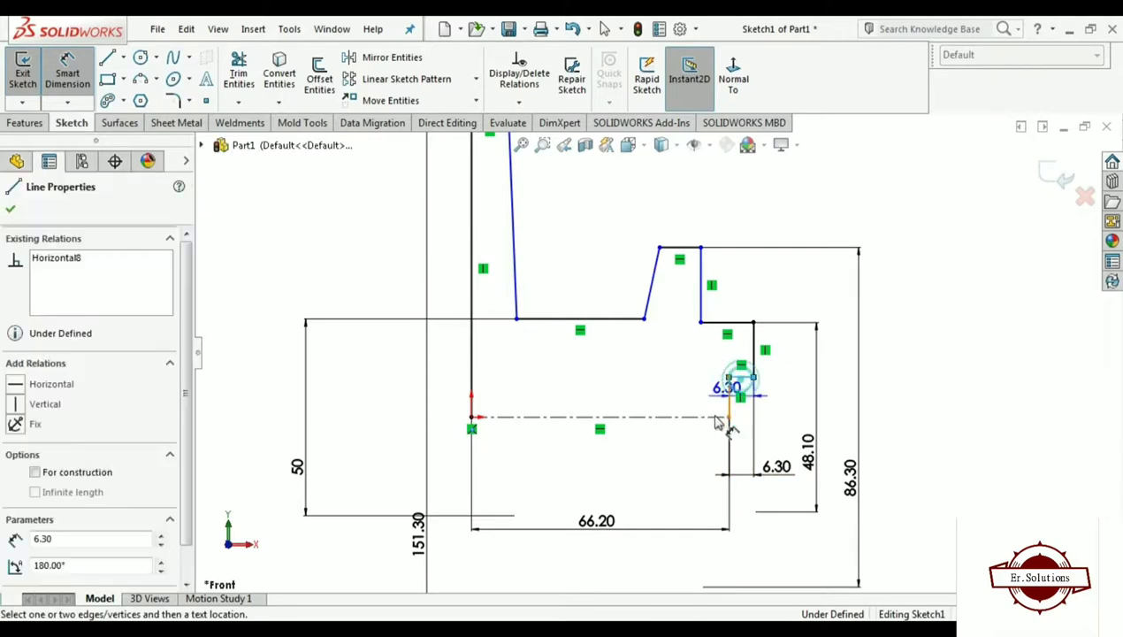
click(741, 377)
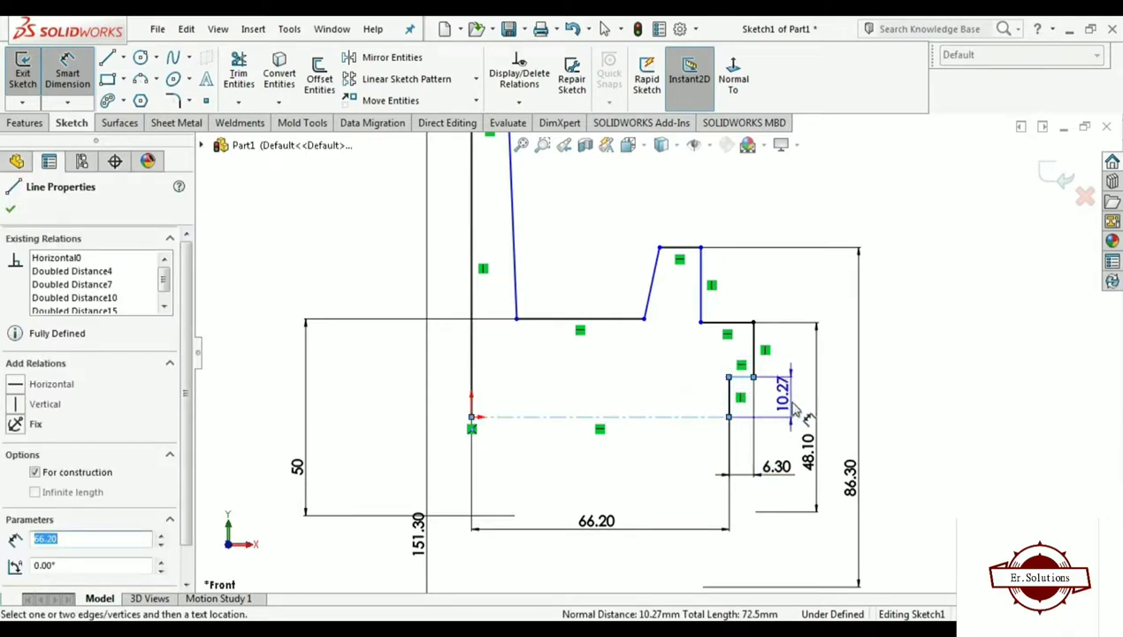
click(792, 443)
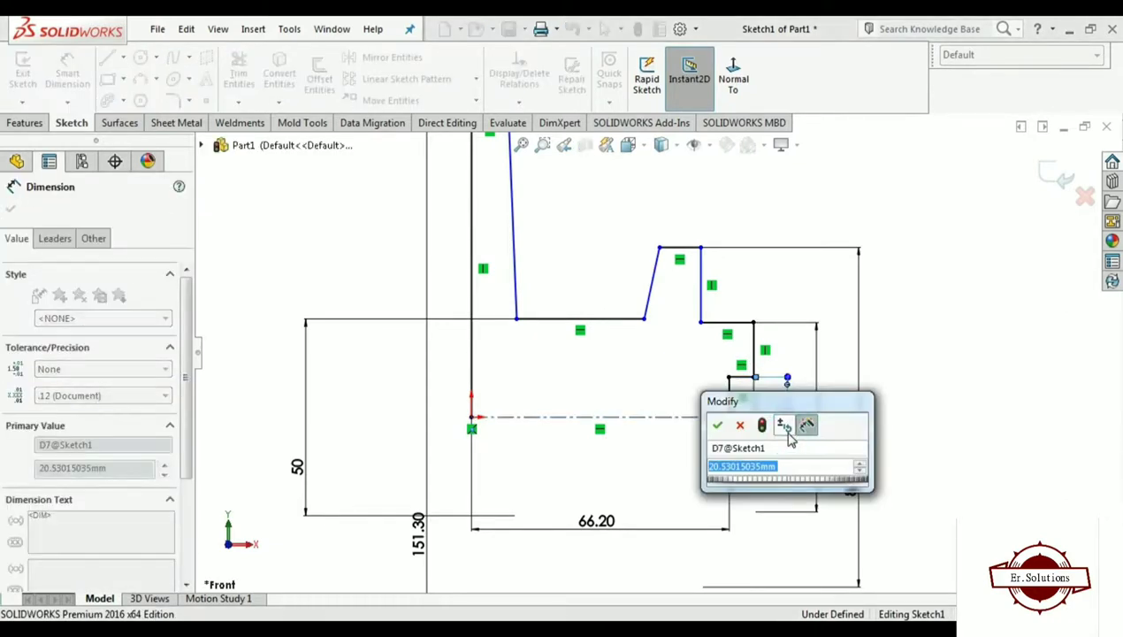
text(42)
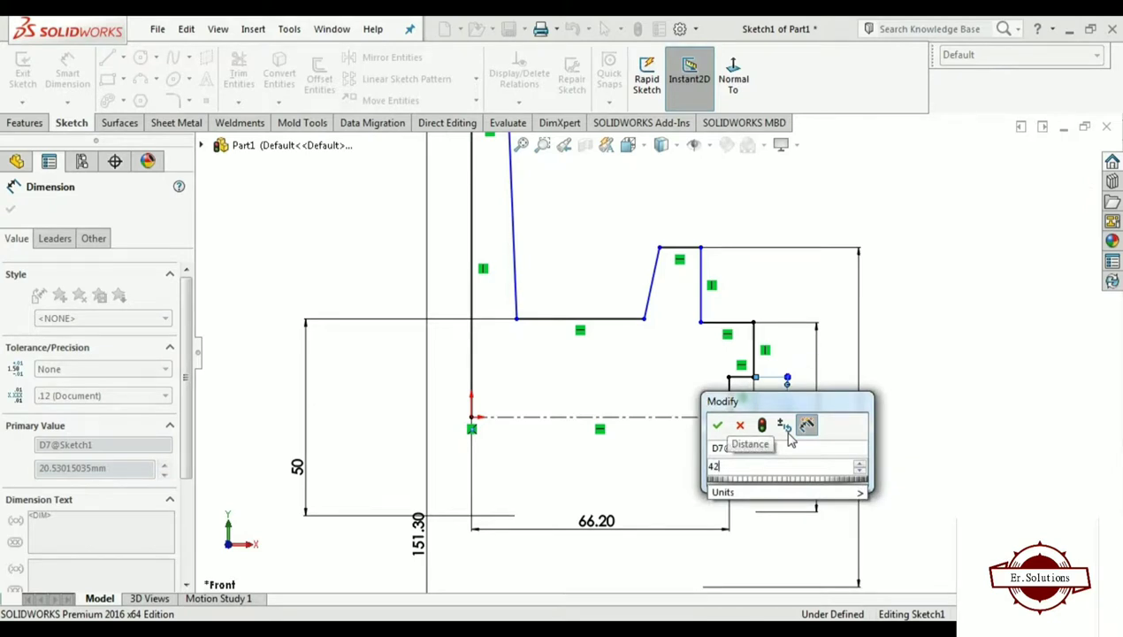
text(.)
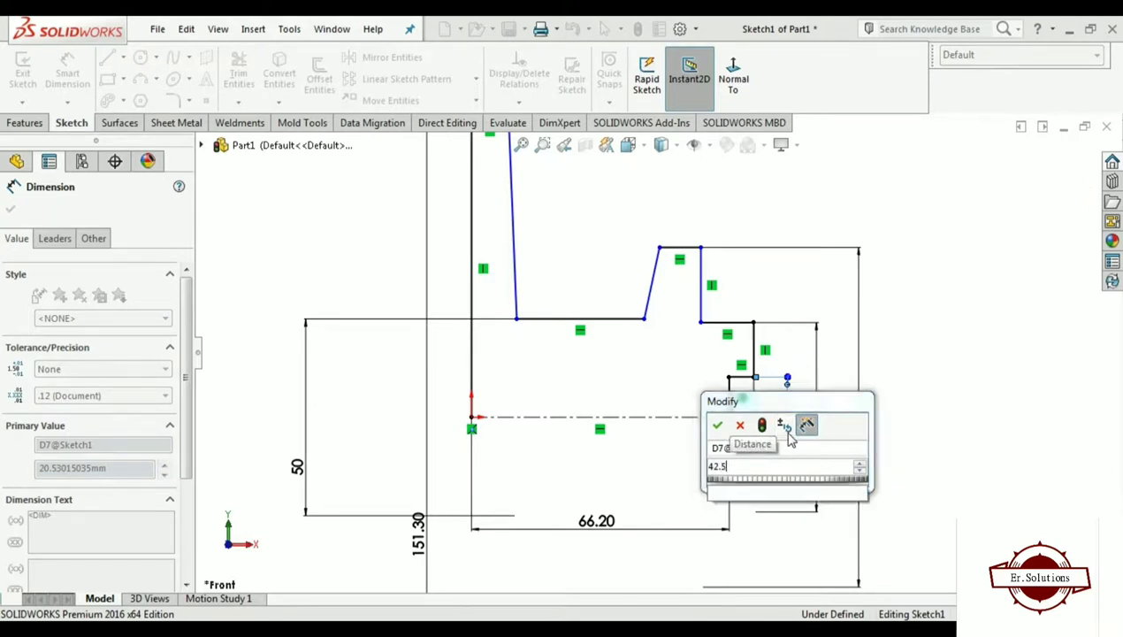
text(53)
key(BackSpace)
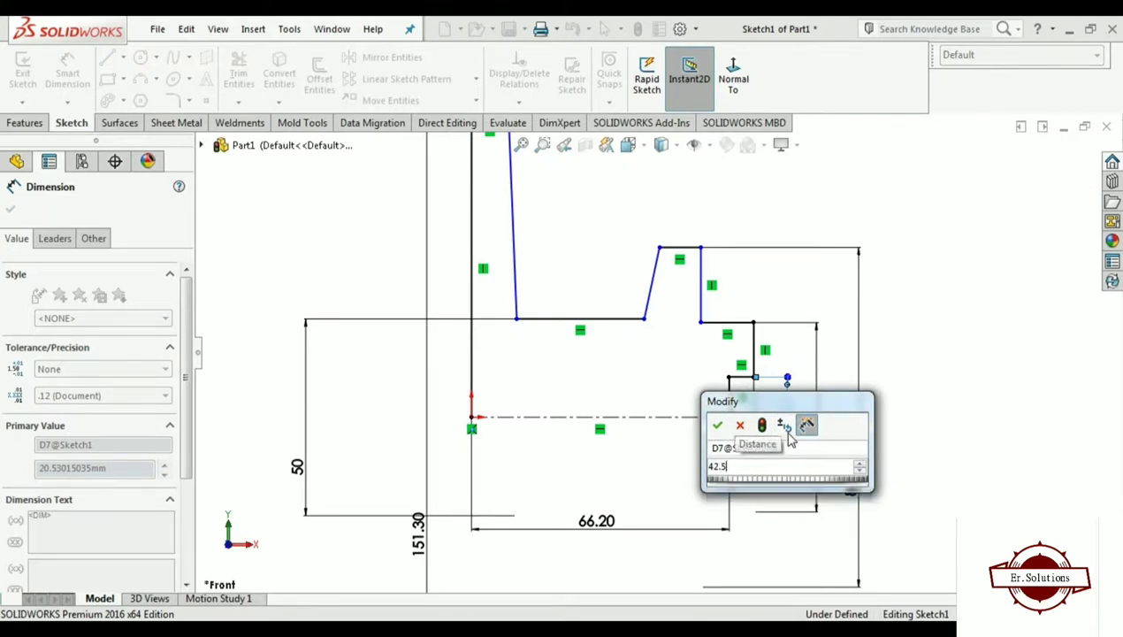
key(Return)
click(986, 376)
Select the short horizontal and then the short vertical step lines
scroll(732, 359, up, 2)
scroll(732, 358, down, 1)
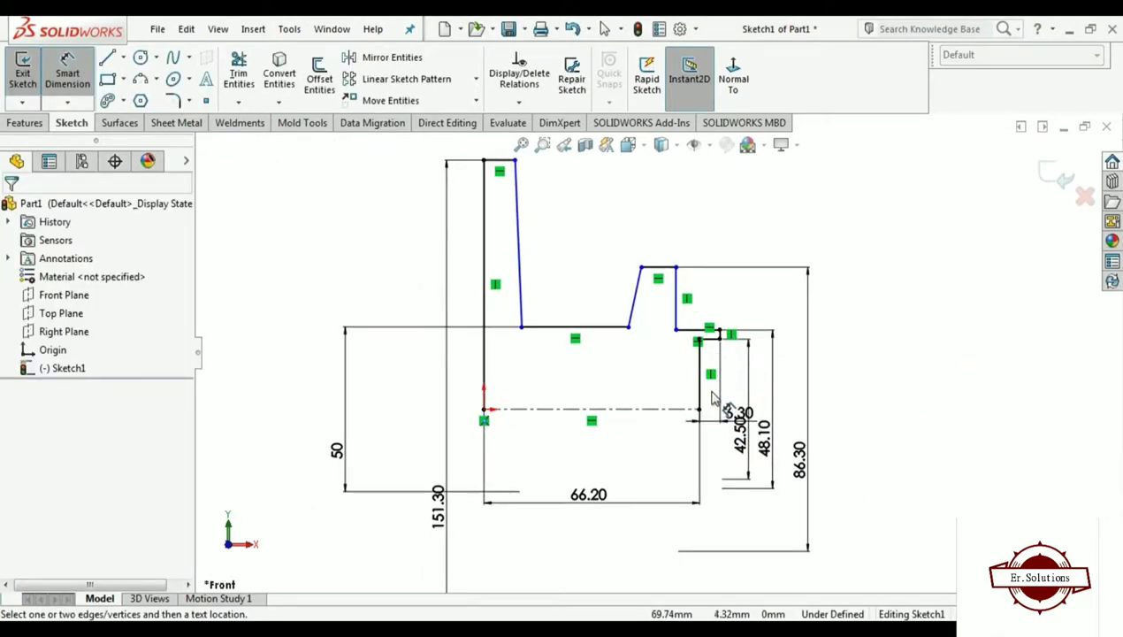
scroll(694, 393, down, 1)
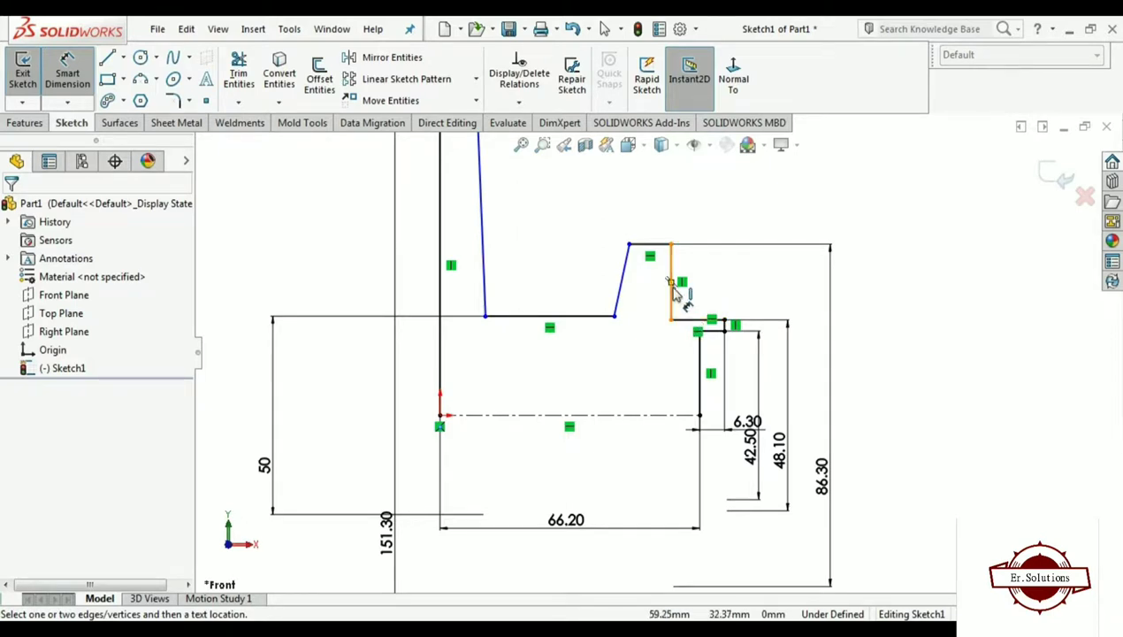
scroll(674, 292, up, 3)
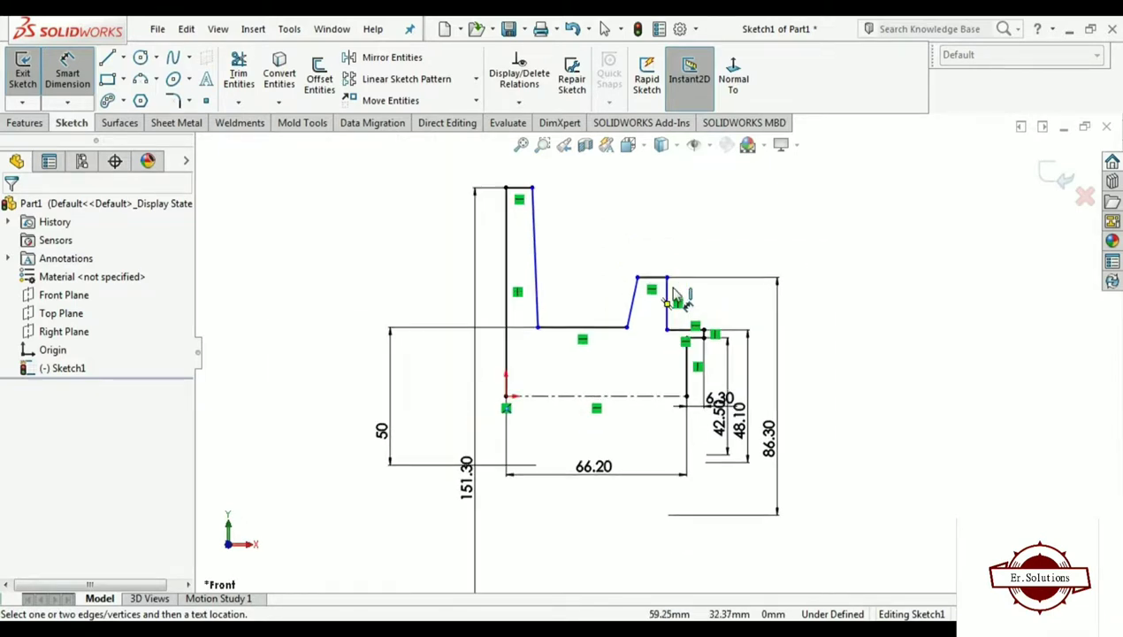
scroll(676, 334, down, 3)
scroll(675, 333, down, 1)
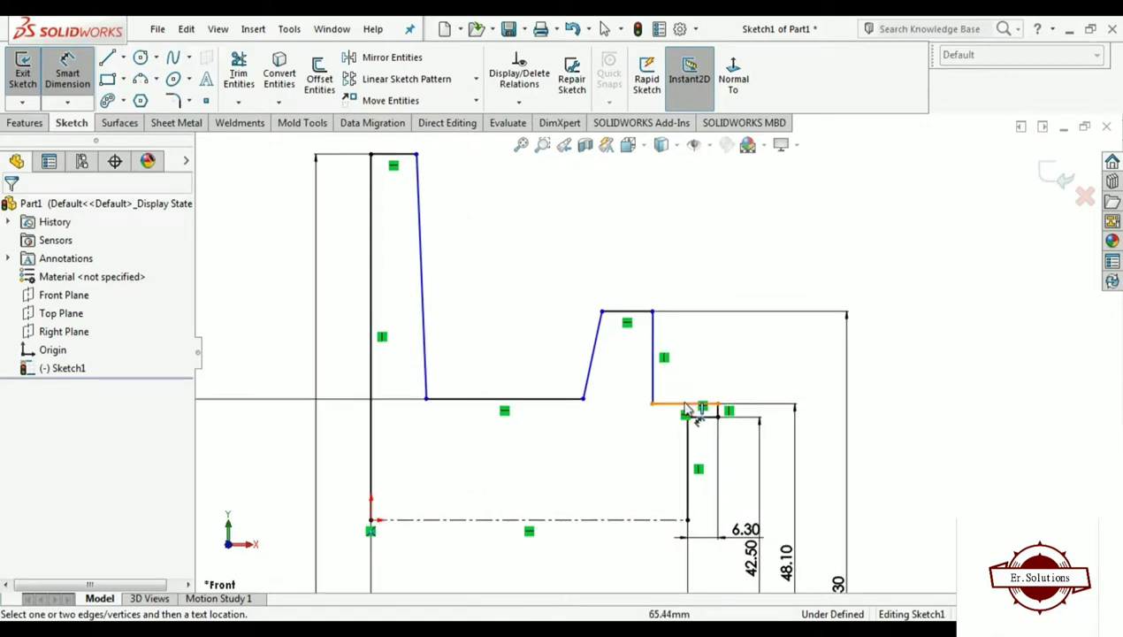
click(685, 404)
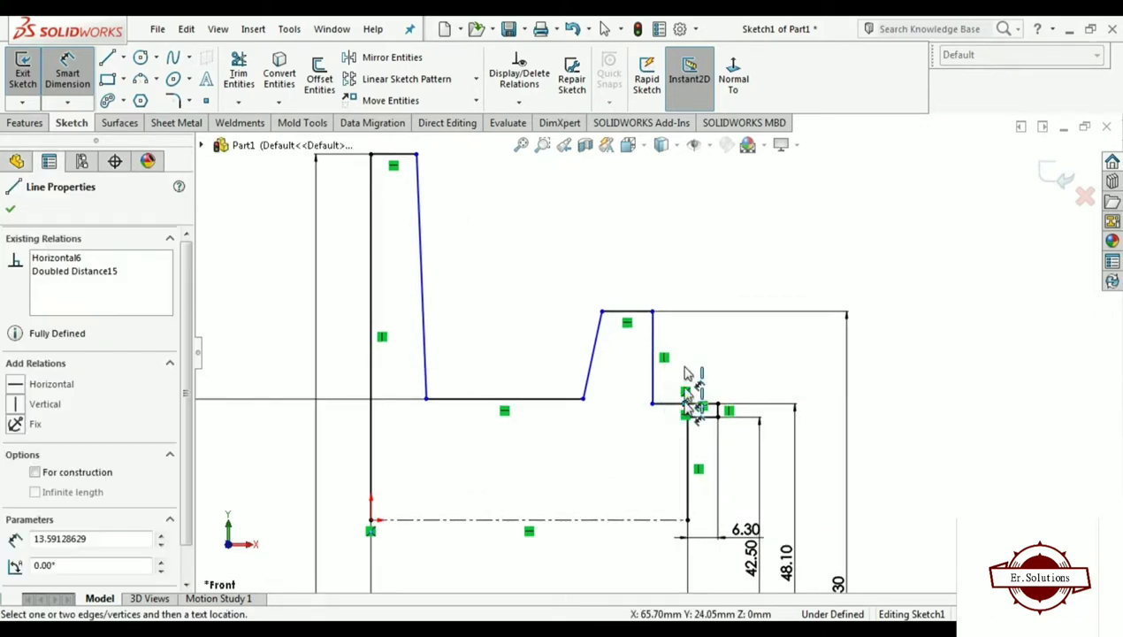
click(708, 340)
scroll(699, 415, up, 3)
scroll(695, 478, down, 2)
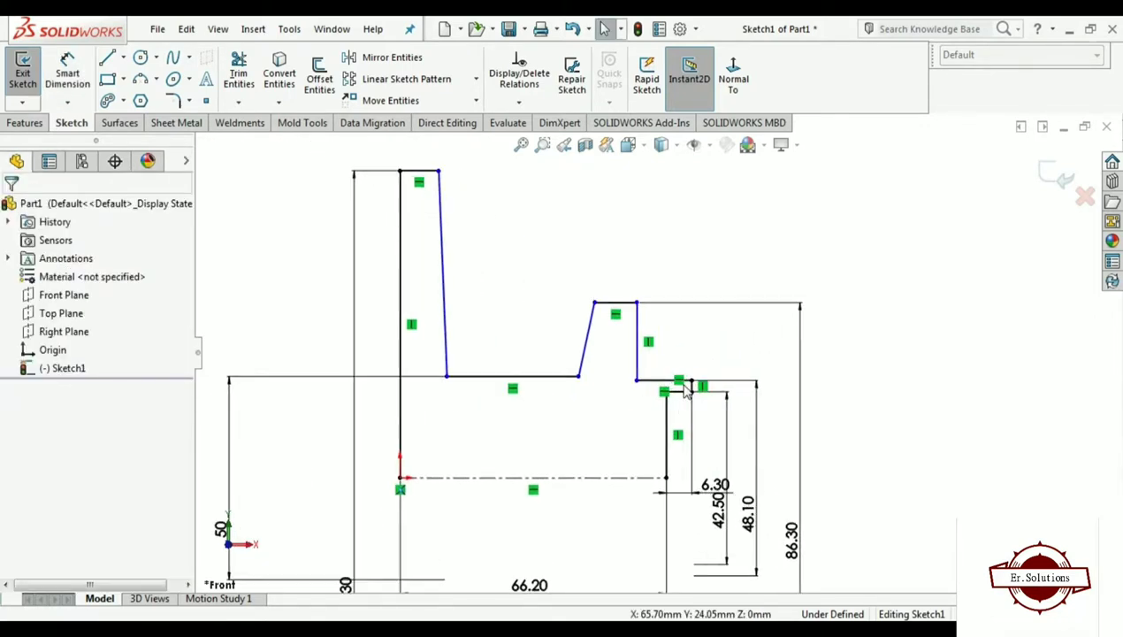
scroll(692, 495, down, 1)
scroll(674, 451, up, 1)
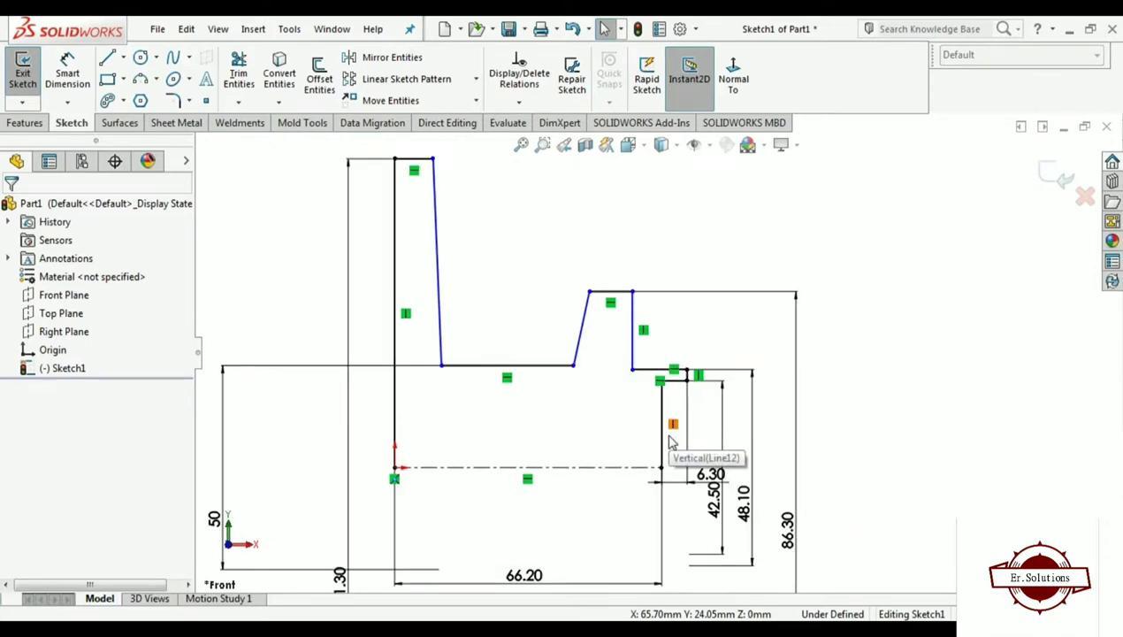
click(671, 437)
Dimension the short horizontal step line at 6.30 mm
click(67, 64)
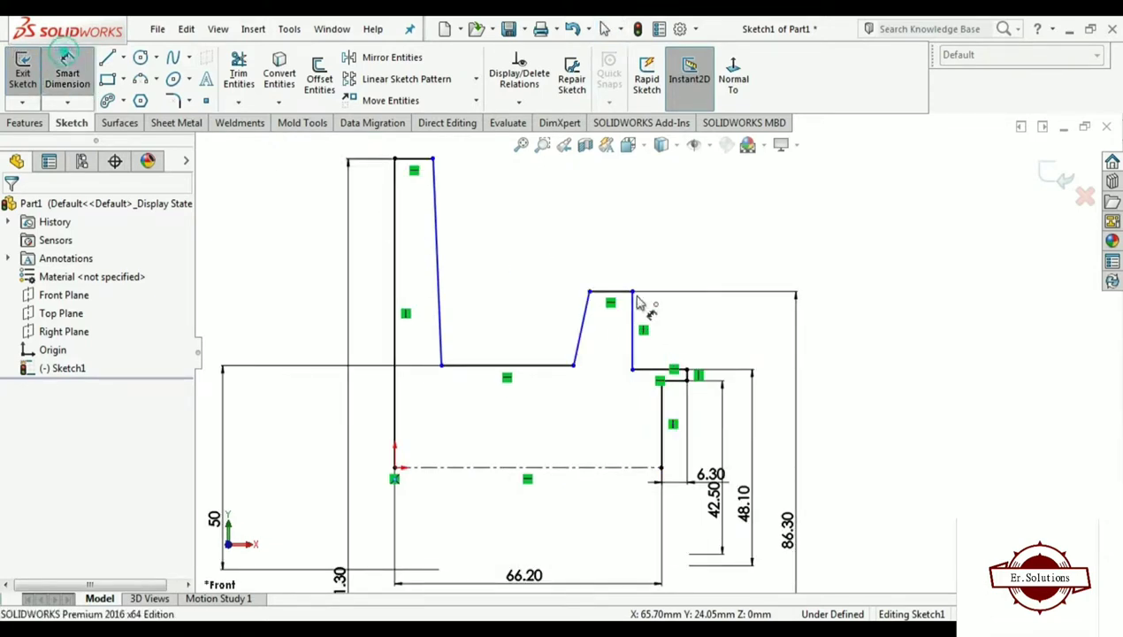
click(663, 372)
click(677, 319)
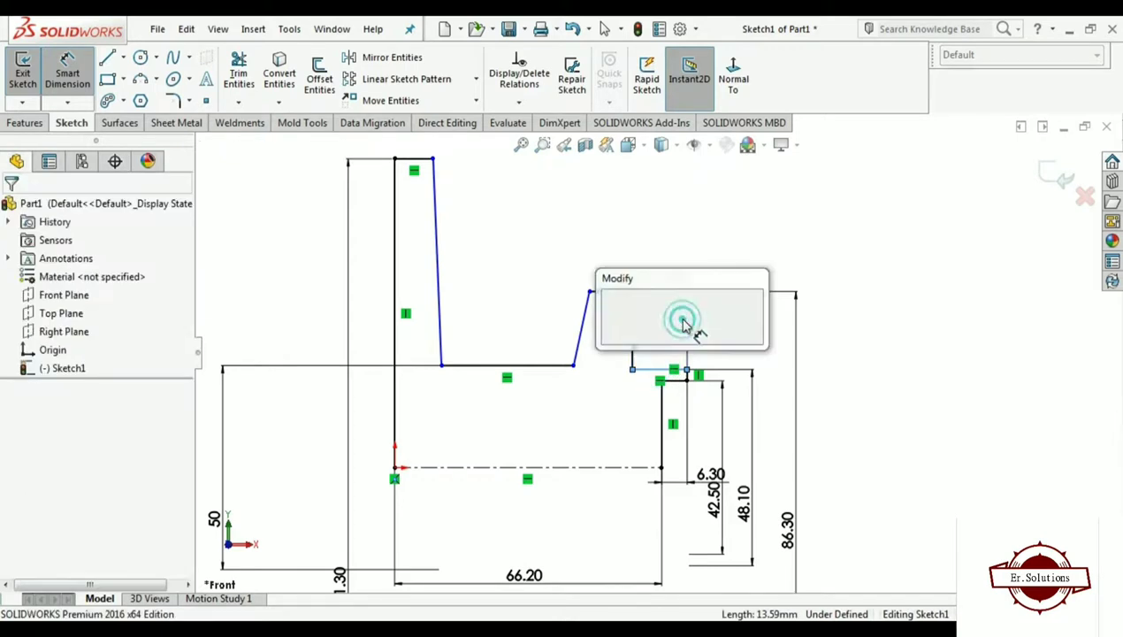
text(6)
key(Return)
click(691, 232)
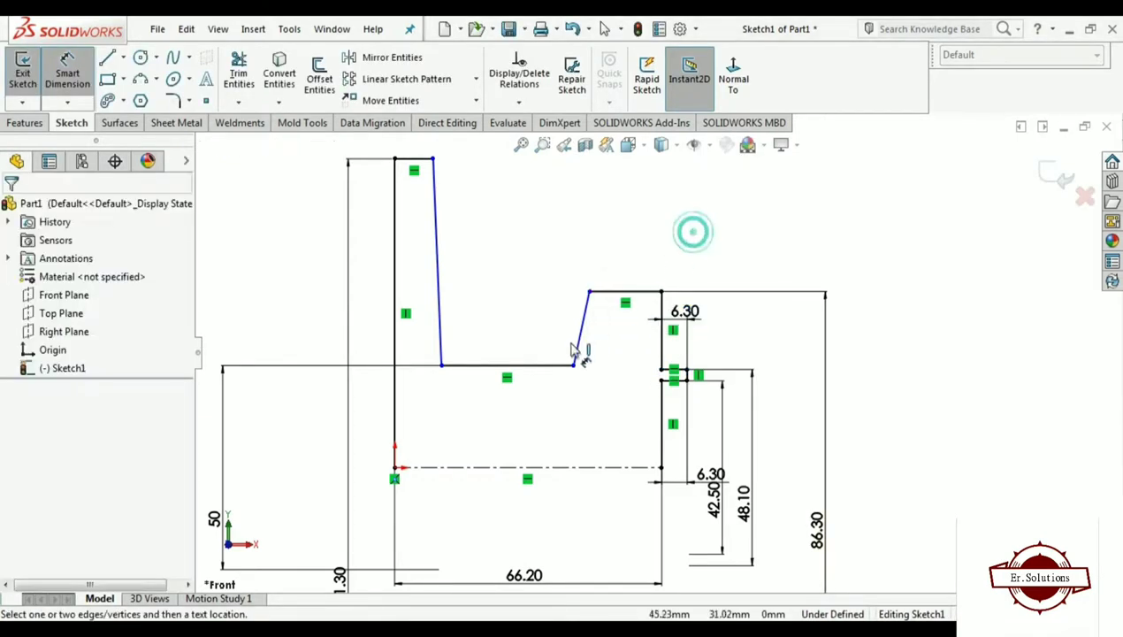
Set the upper step's top edge width to 14.4 mm
click(623, 293)
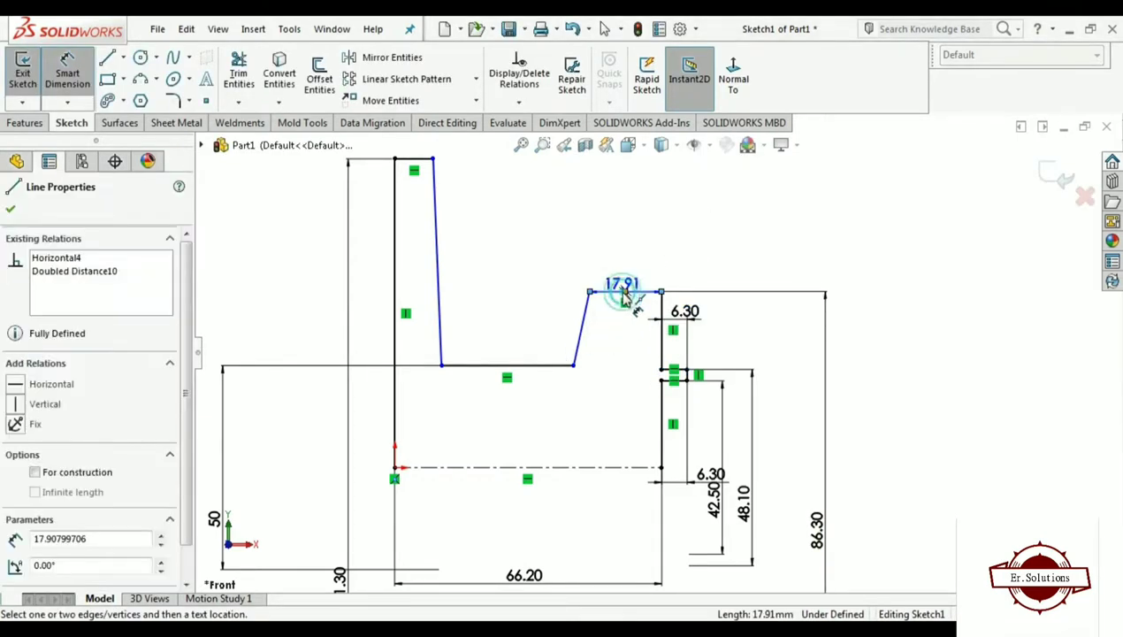
click(633, 239)
text(14.4)
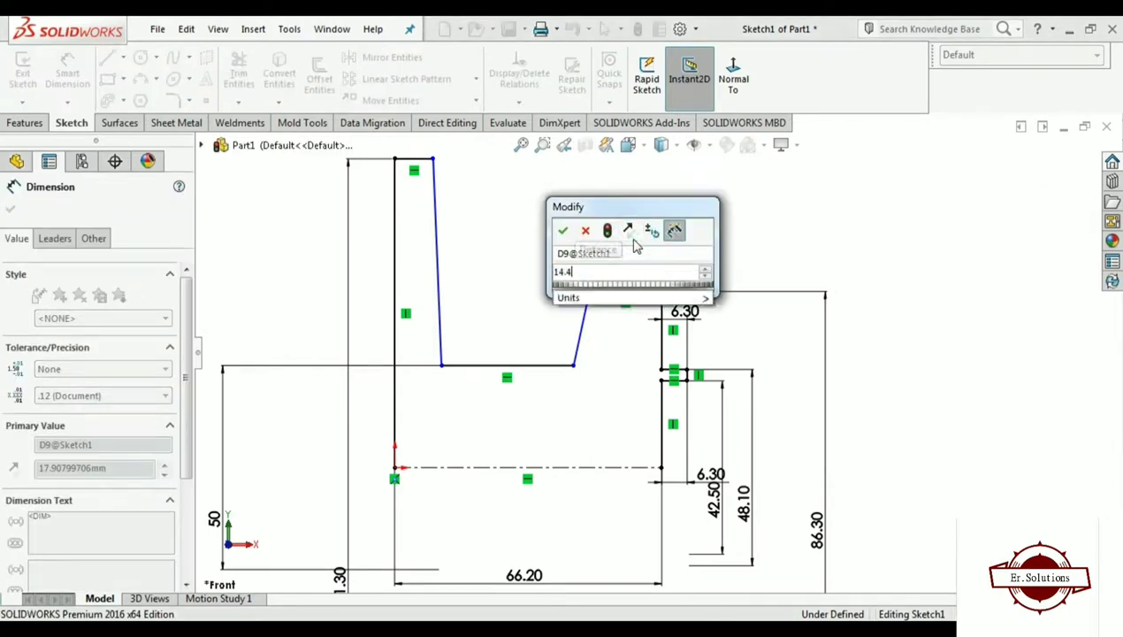
key(Return)
click(559, 303)
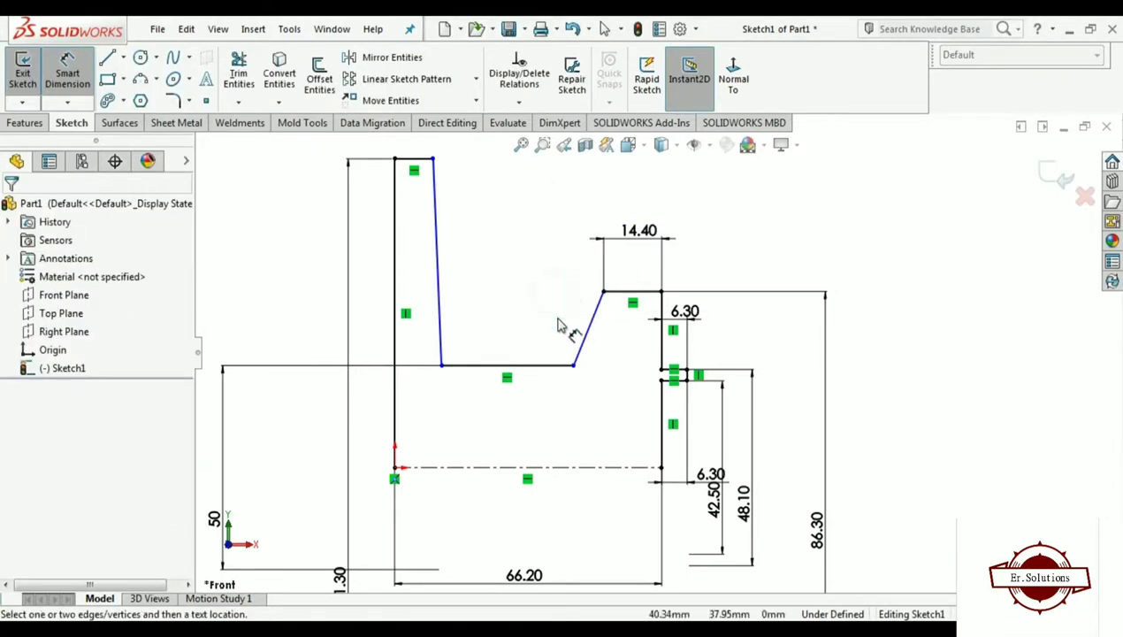
Set the tall leg's top edge width to 16.3 mm
scroll(522, 333, up, 2)
scroll(544, 301, up, 1)
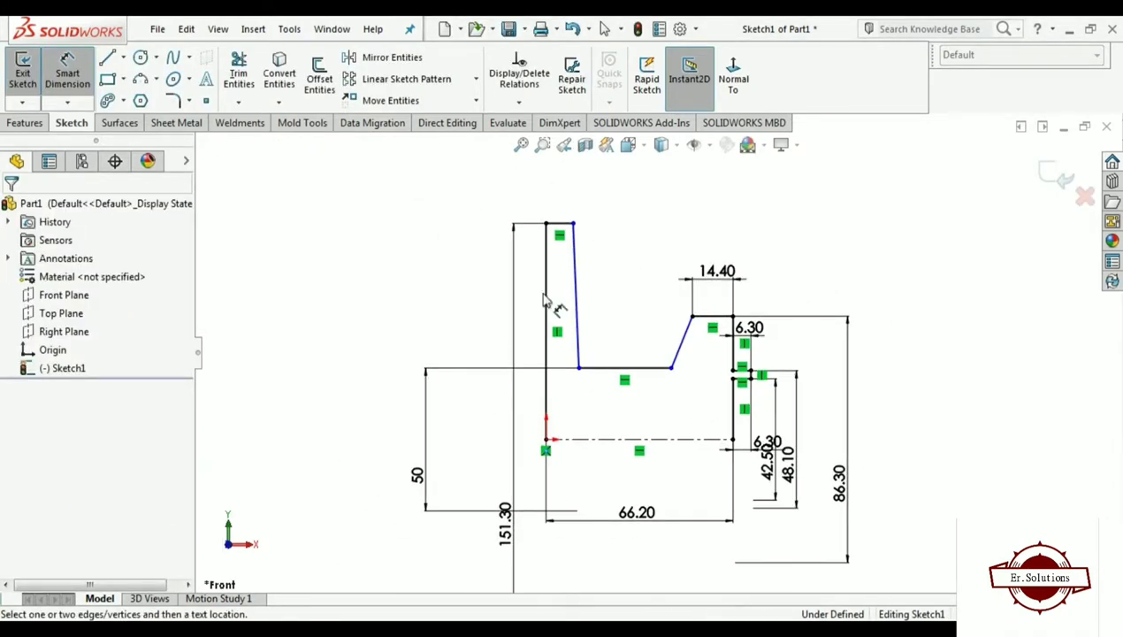
click(569, 232)
click(567, 200)
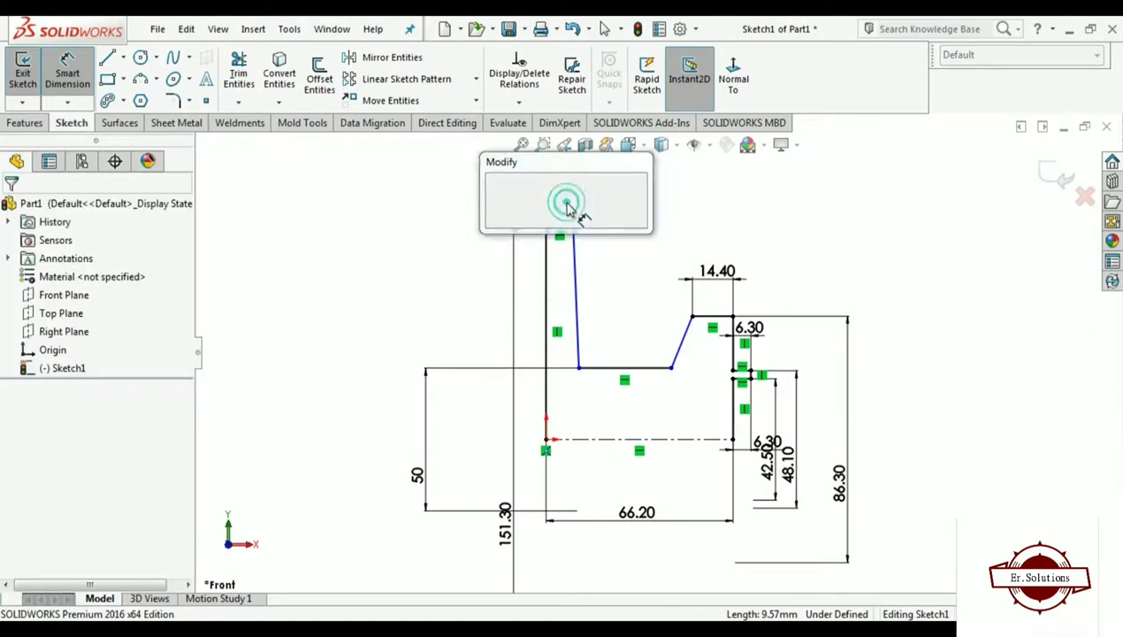
text(16.3)
key(Return)
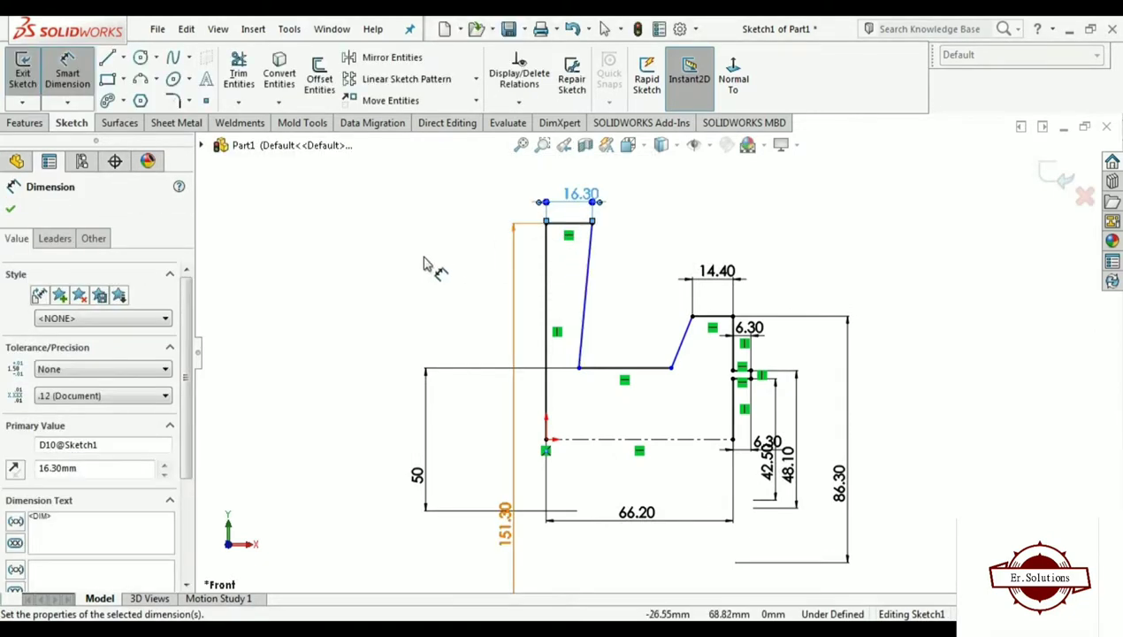
click(422, 257)
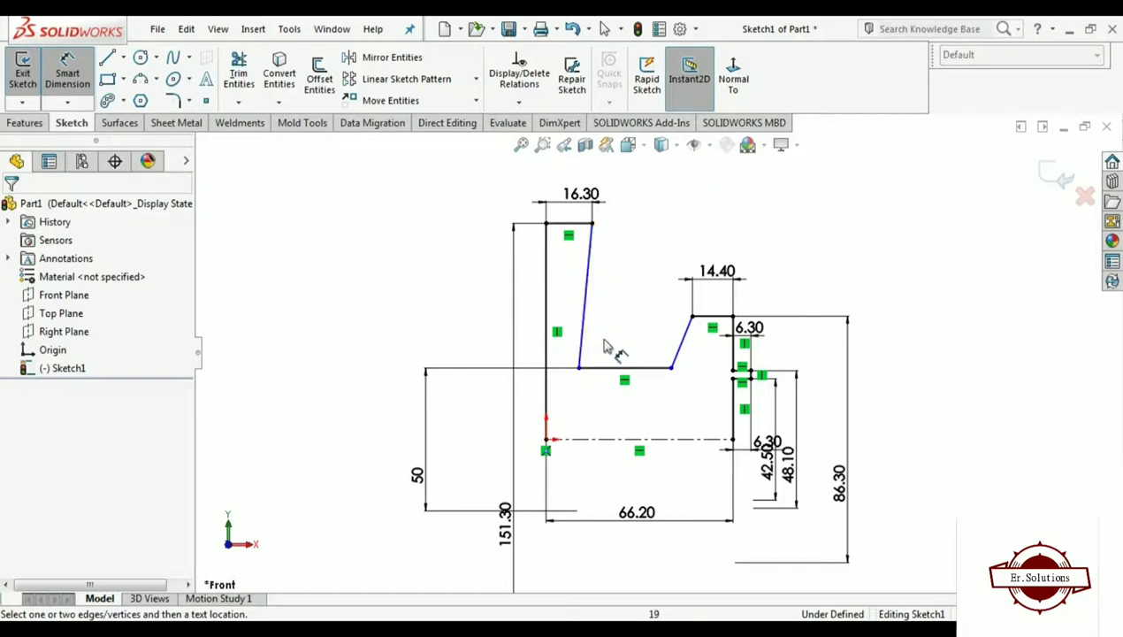
Shorten the lower ledge by dragging its left endpoint slightly right
scroll(663, 372, down, 1)
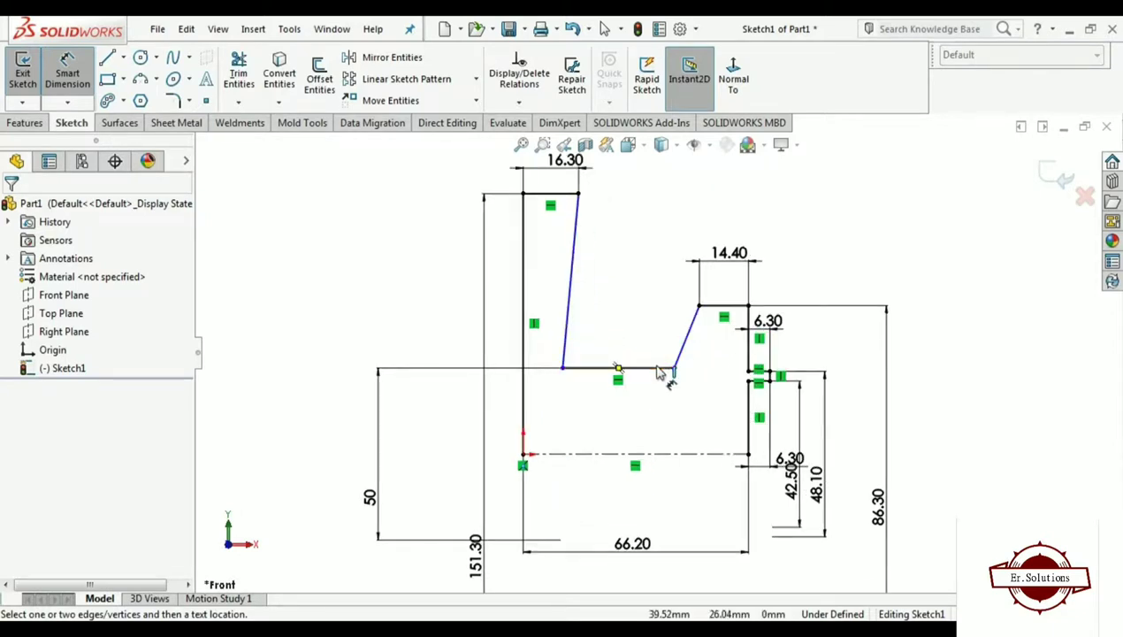
key(Escape)
click(593, 372)
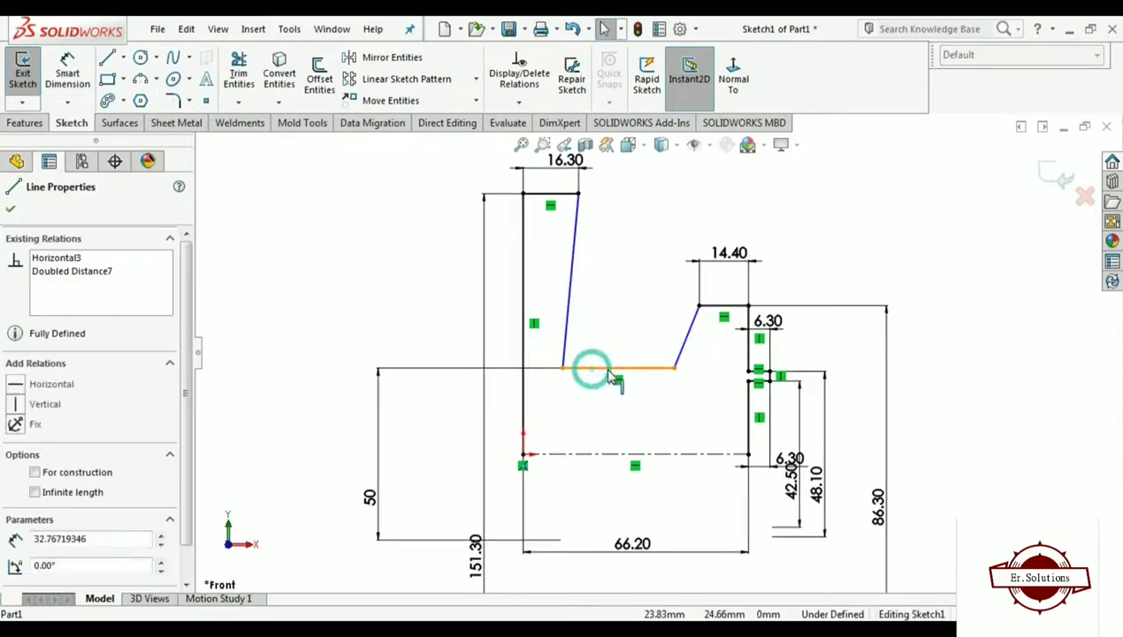
click(563, 369)
drag(563, 369, 590, 368)
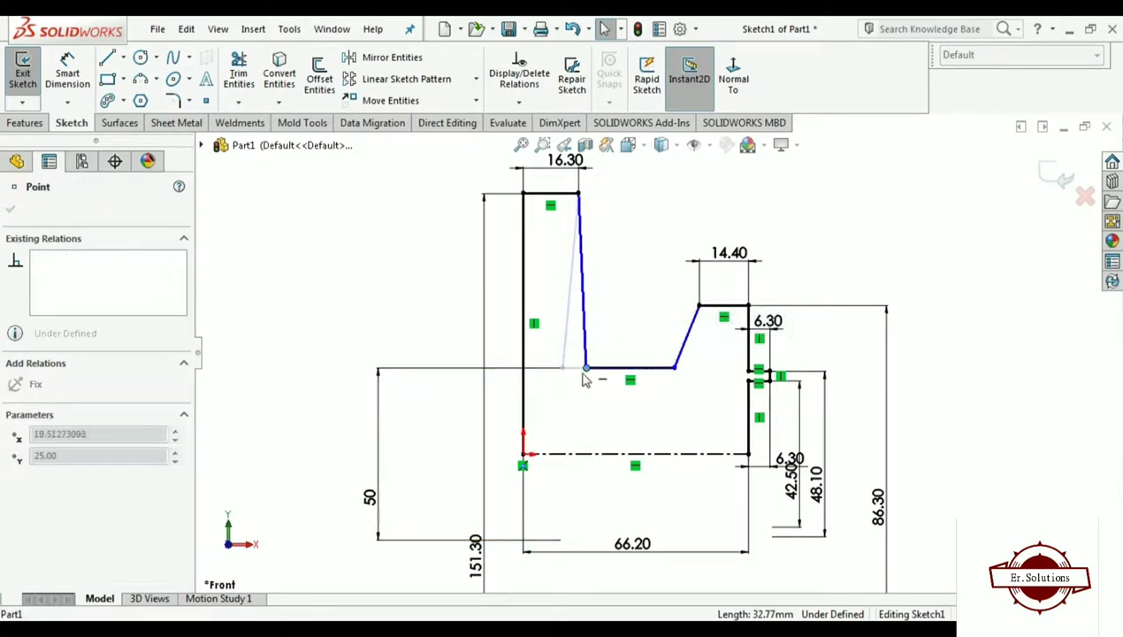
click(418, 261)
click(67, 74)
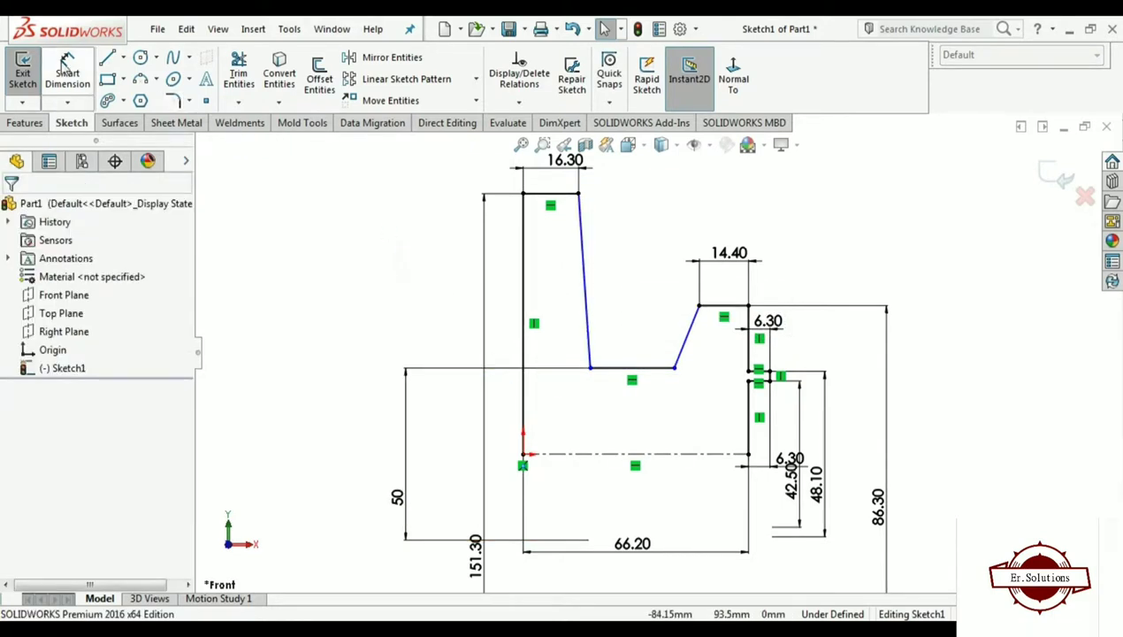
click(588, 290)
Set a 1° angle between the tall leg's slanted inner edge and the left vertical edge
click(525, 290)
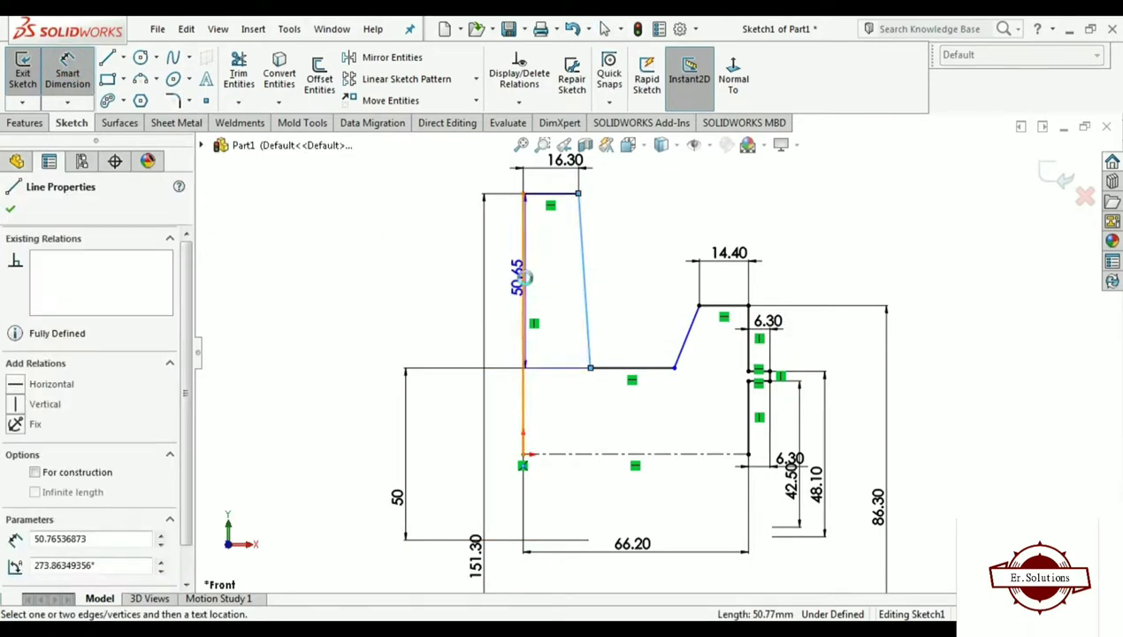
scroll(657, 349, up, 3)
click(590, 203)
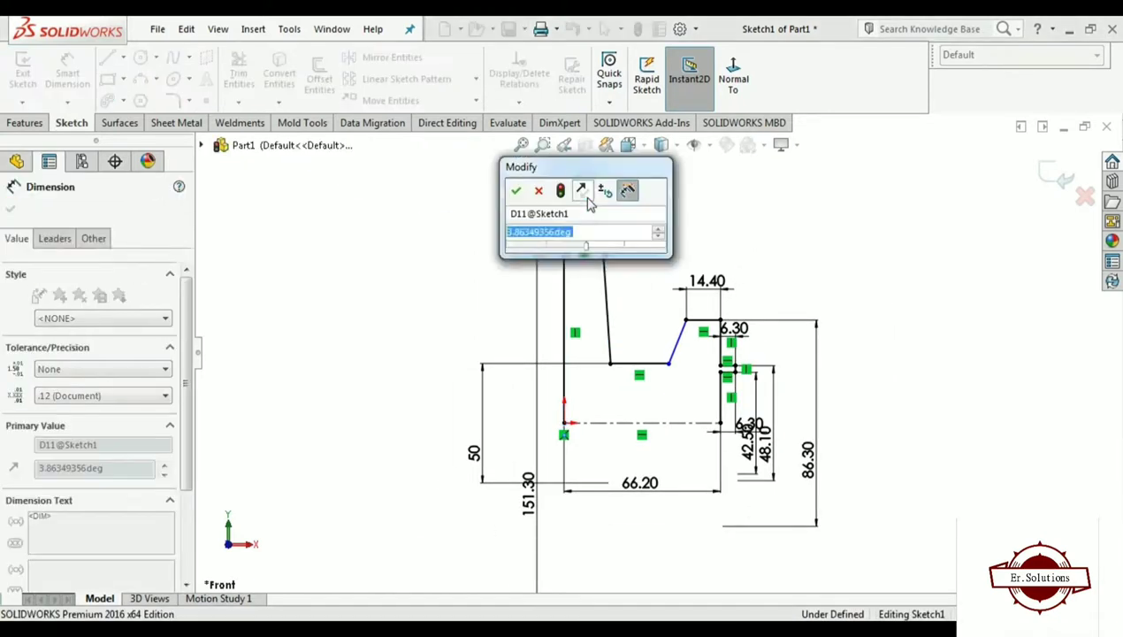
text(1)
key(Return)
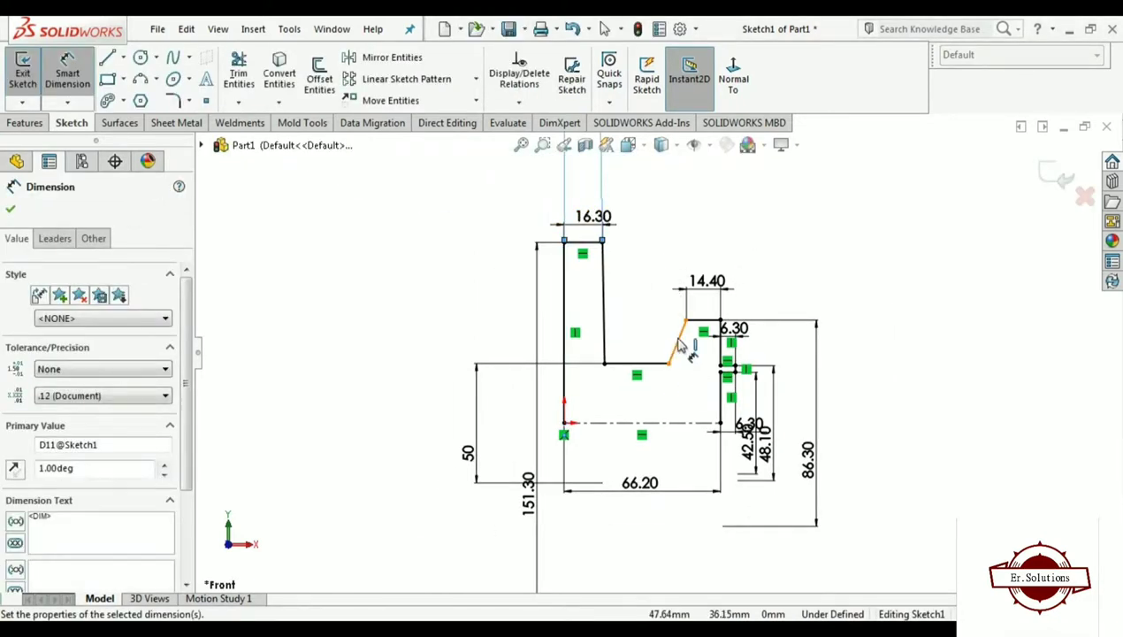
Set a 1° angle between the upper step's slanted edge and its short vertical neighbour
click(679, 345)
click(721, 341)
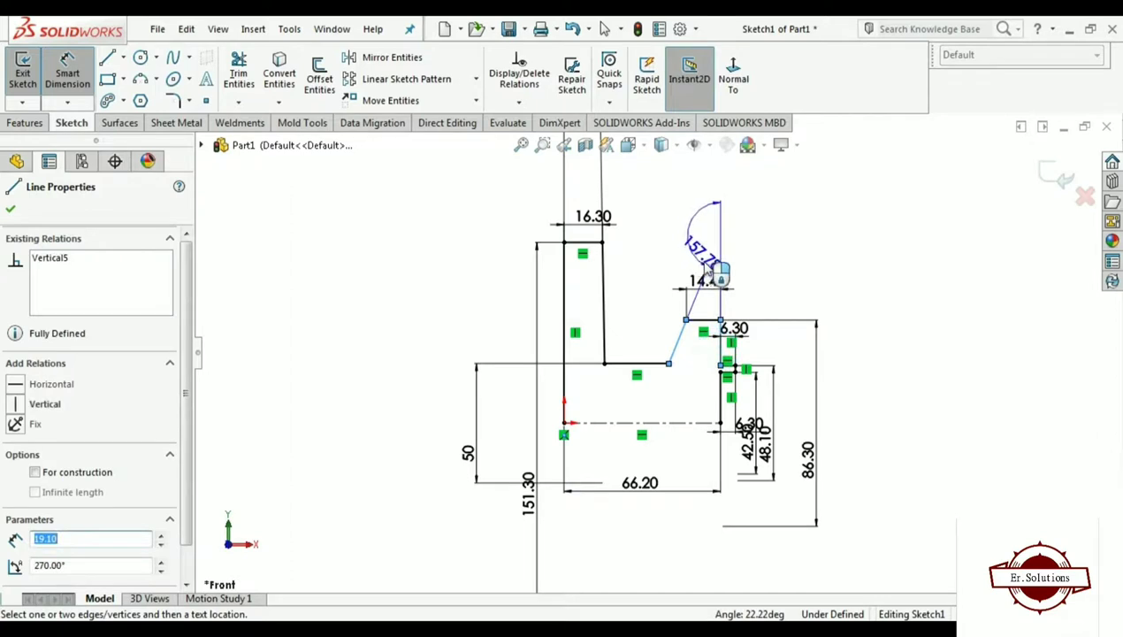
scroll(718, 281, down, 2)
scroll(699, 354, down, 2)
click(684, 417)
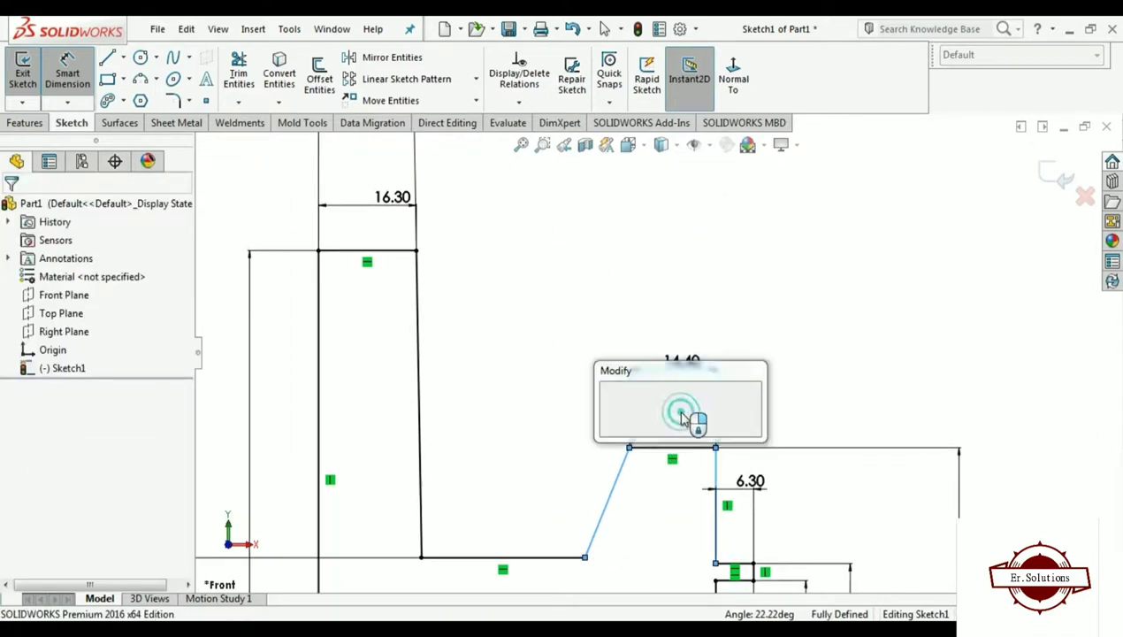
text(1)
key(Return)
click(570, 336)
scroll(619, 382, down, 1)
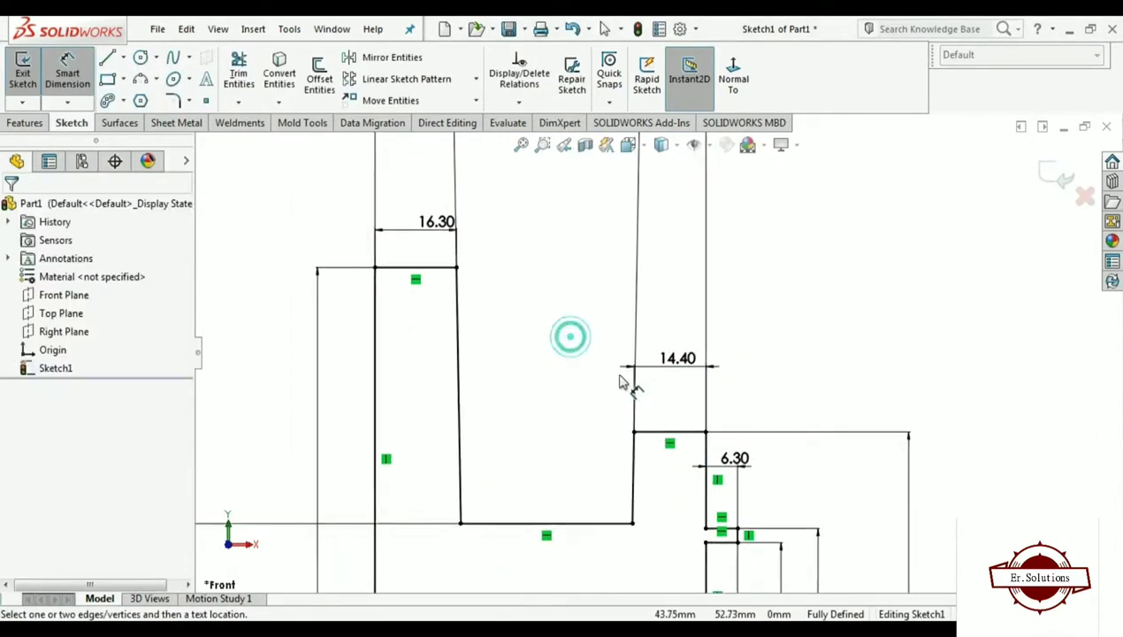
scroll(619, 382, up, 3)
scroll(591, 372, down, 1)
scroll(665, 421, down, 2)
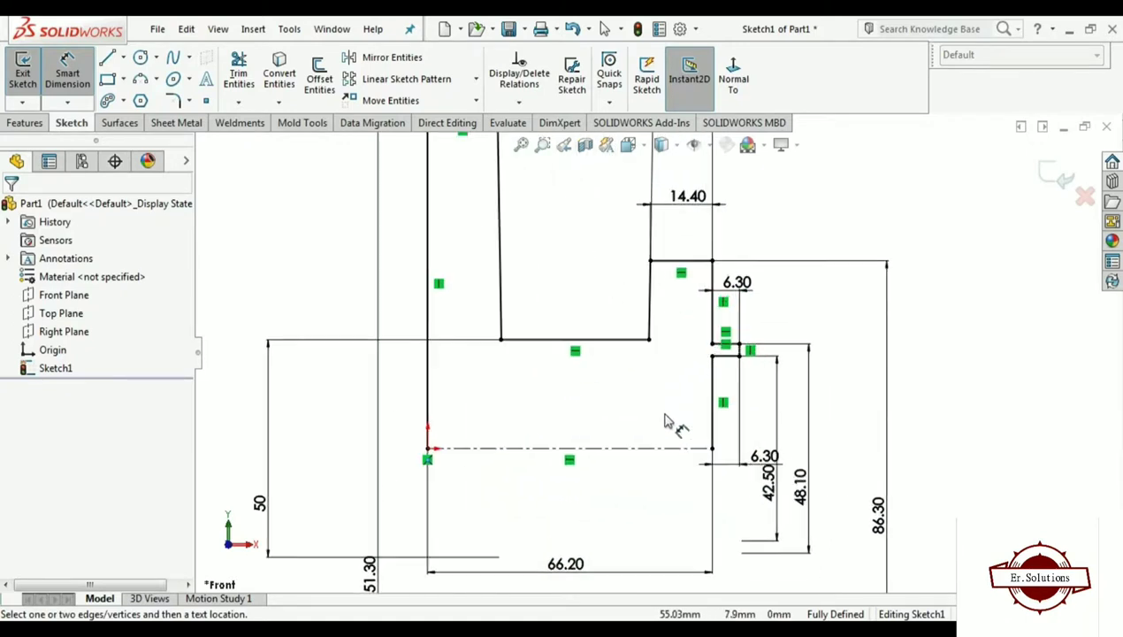
scroll(665, 421, up, 2)
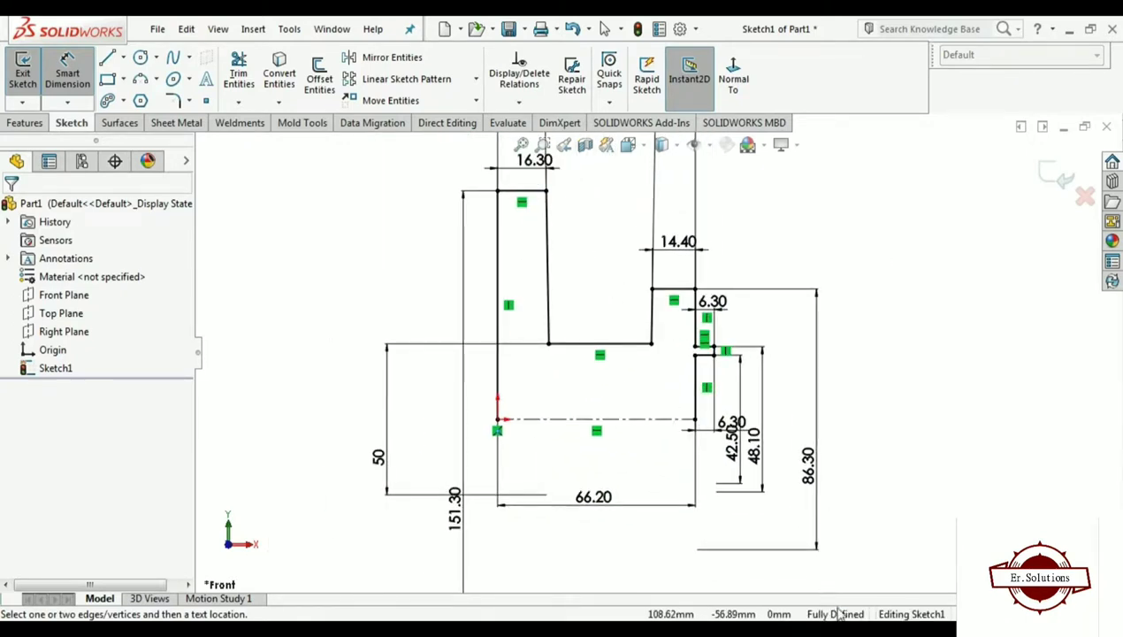
Revolve the sketch a full 360° about its centreline to create the solid Revolve1
click(27, 124)
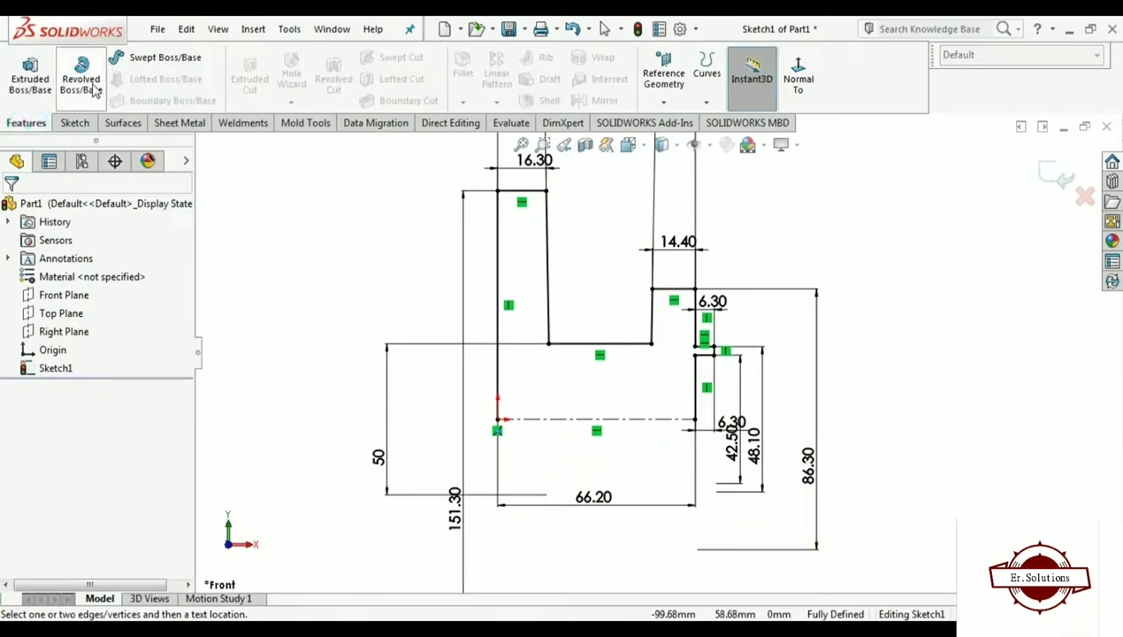
click(94, 89)
click(599, 332)
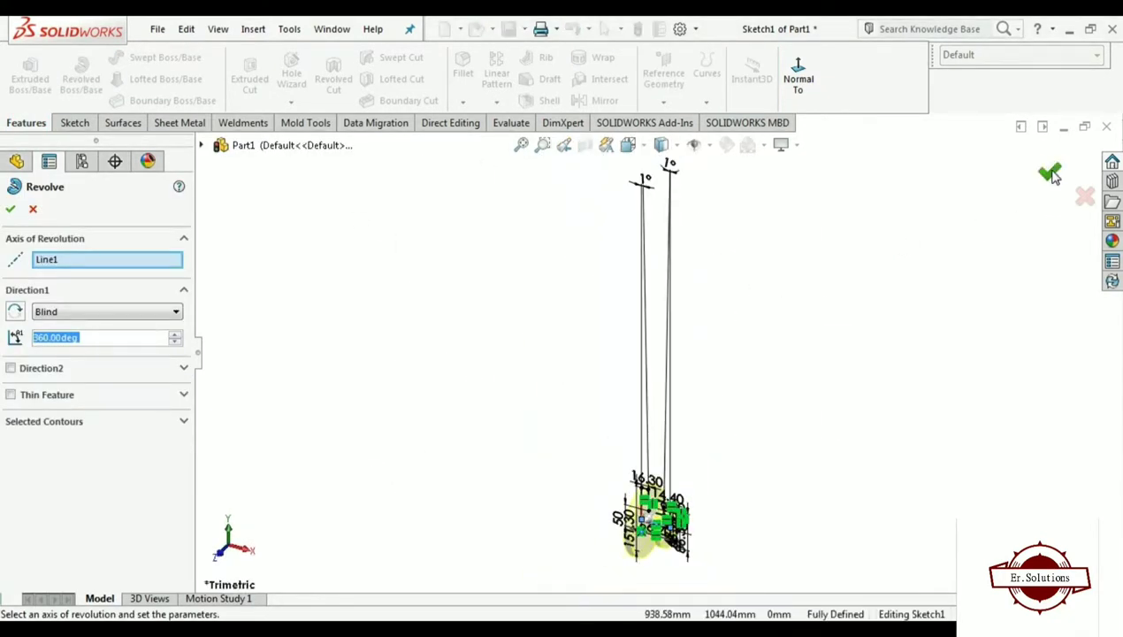
key(Return)
scroll(690, 539, down, 2)
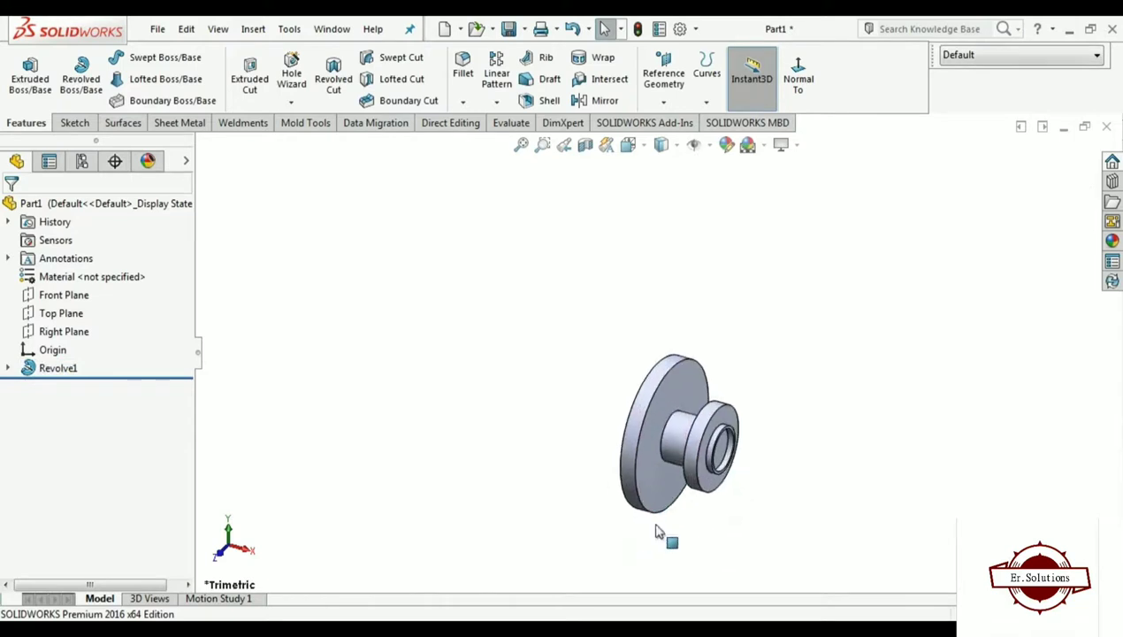
scroll(664, 534, down, 4)
scroll(703, 398, down, 2)
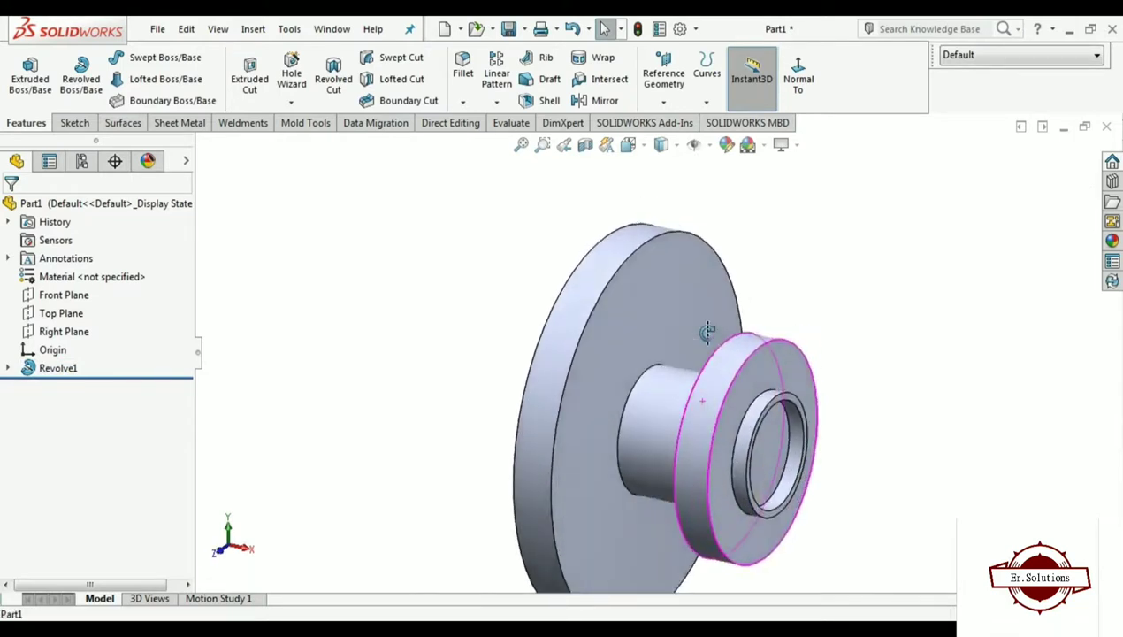
middle_drag(709, 328, 690, 320)
scroll(673, 314, up, 3)
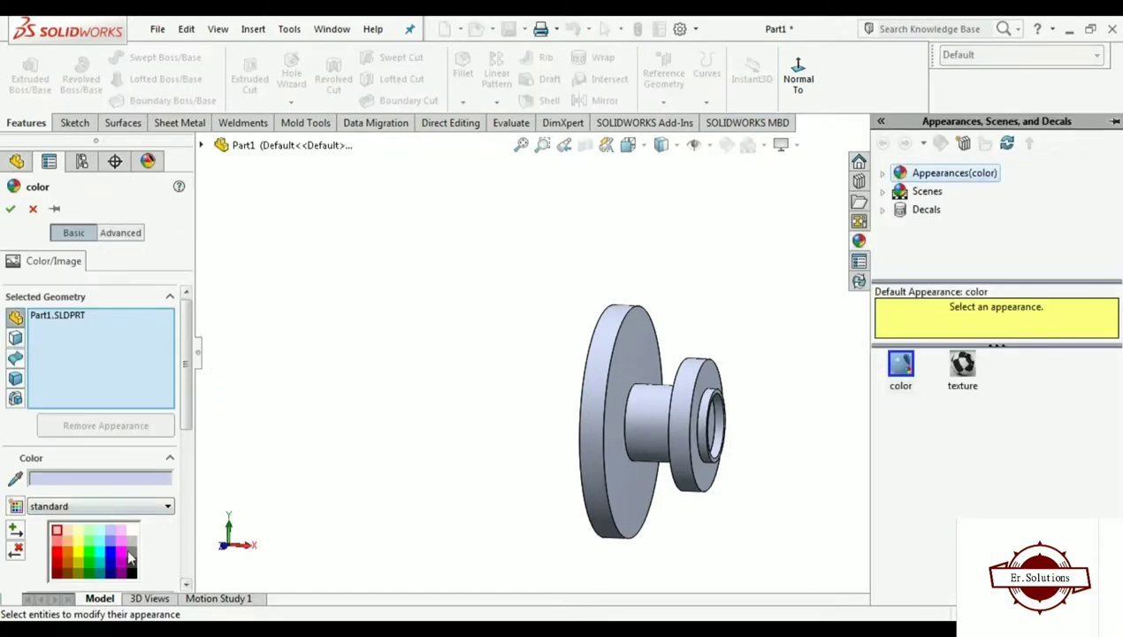
Try dark grey and then light grey colours on the part
click(130, 556)
click(131, 540)
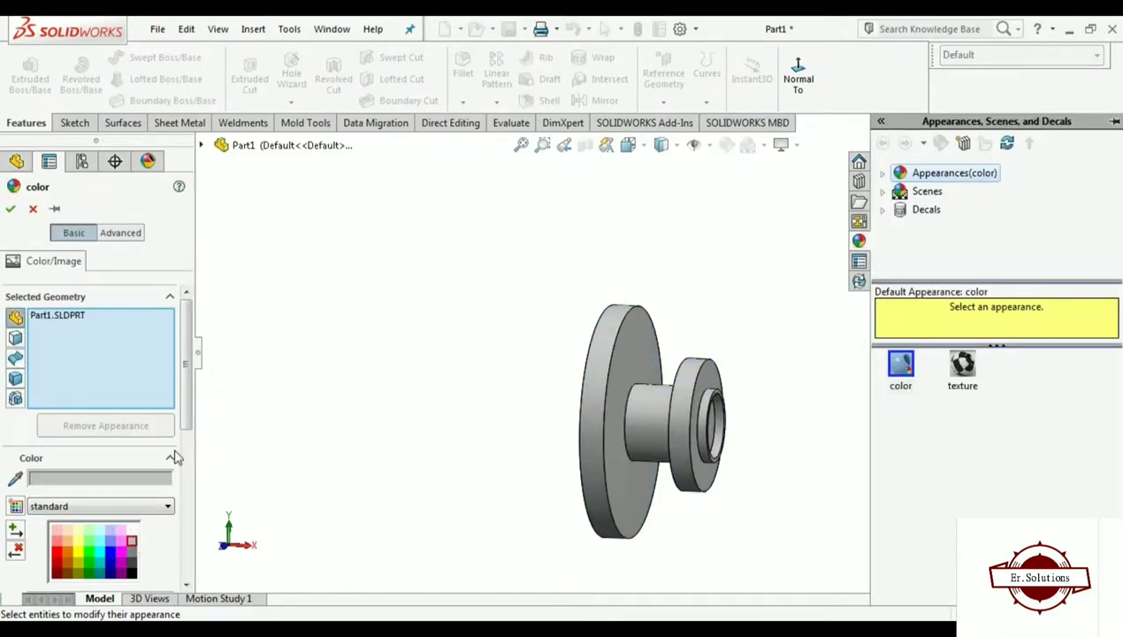
drag(191, 422, 197, 471)
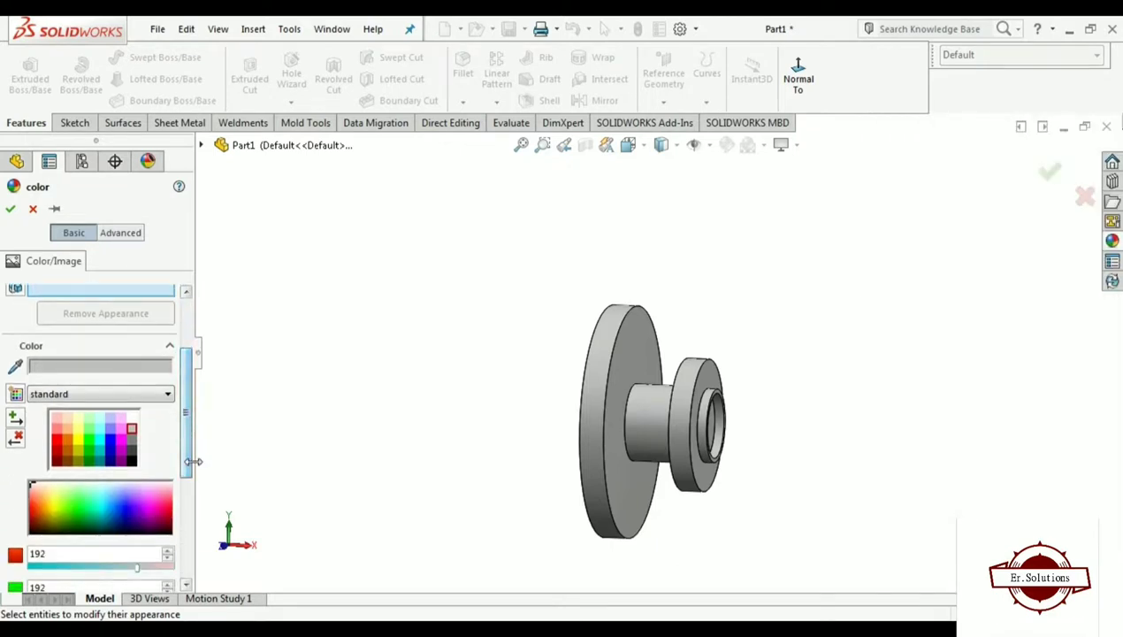
scroll(184, 453, up, 1)
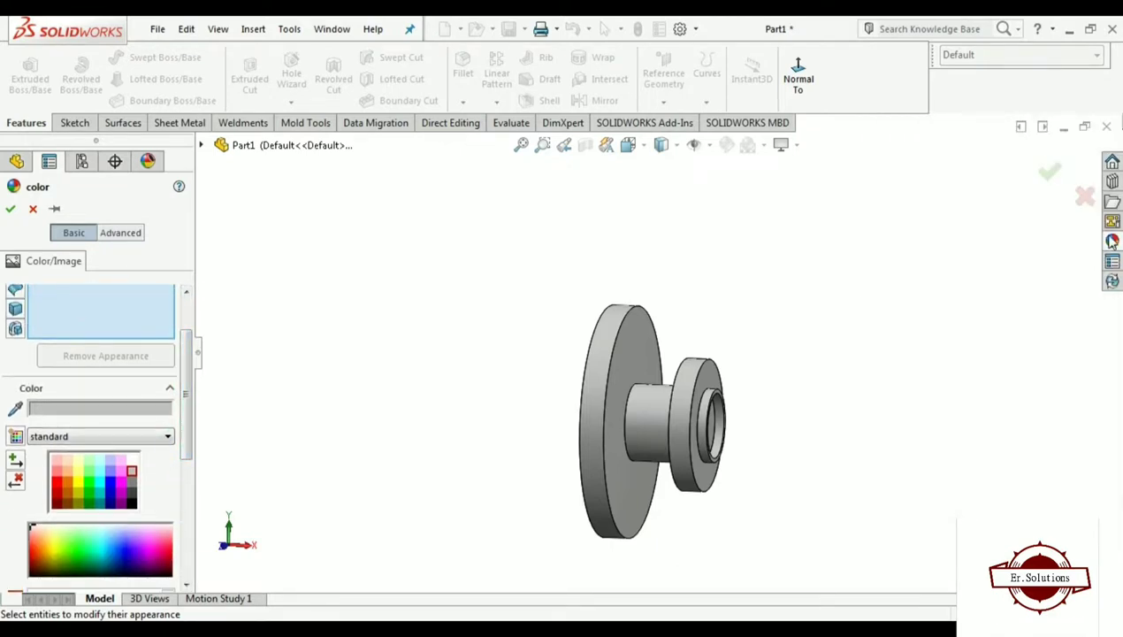
Apply the polished gold finish from Metal > Gold to the whole flange
click(1112, 240)
click(883, 175)
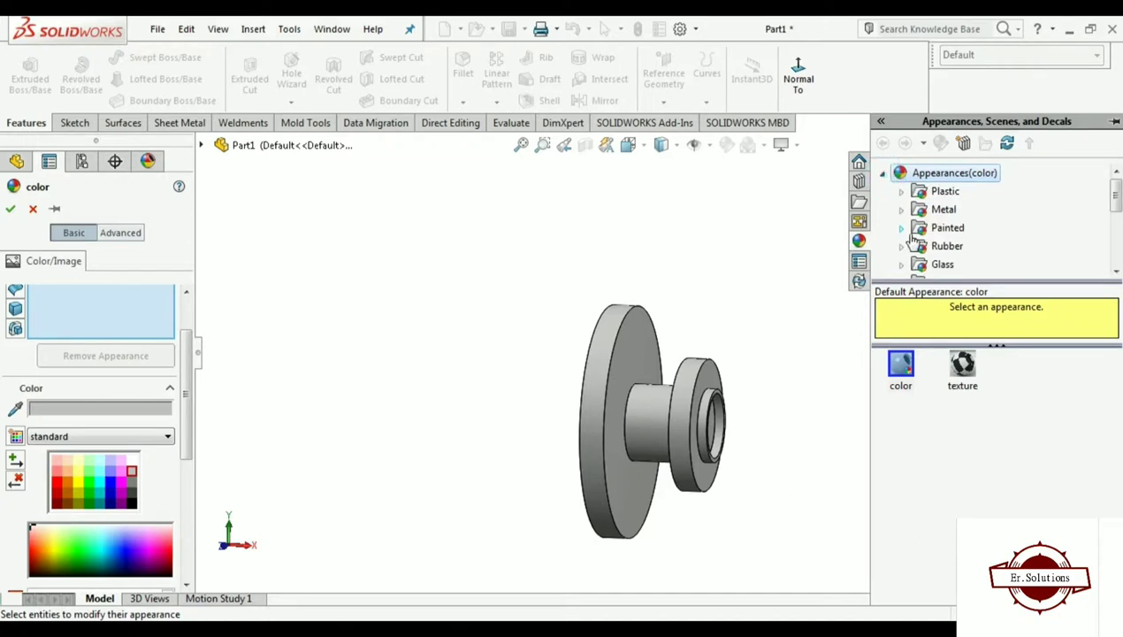
click(903, 213)
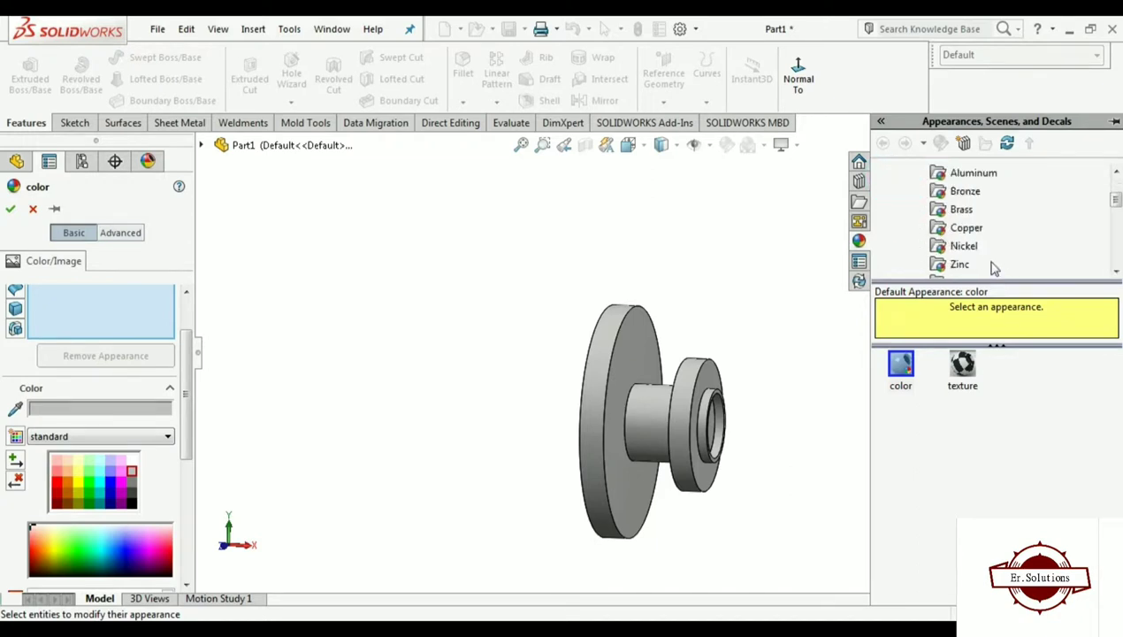
scroll(959, 249, down, 1)
click(960, 247)
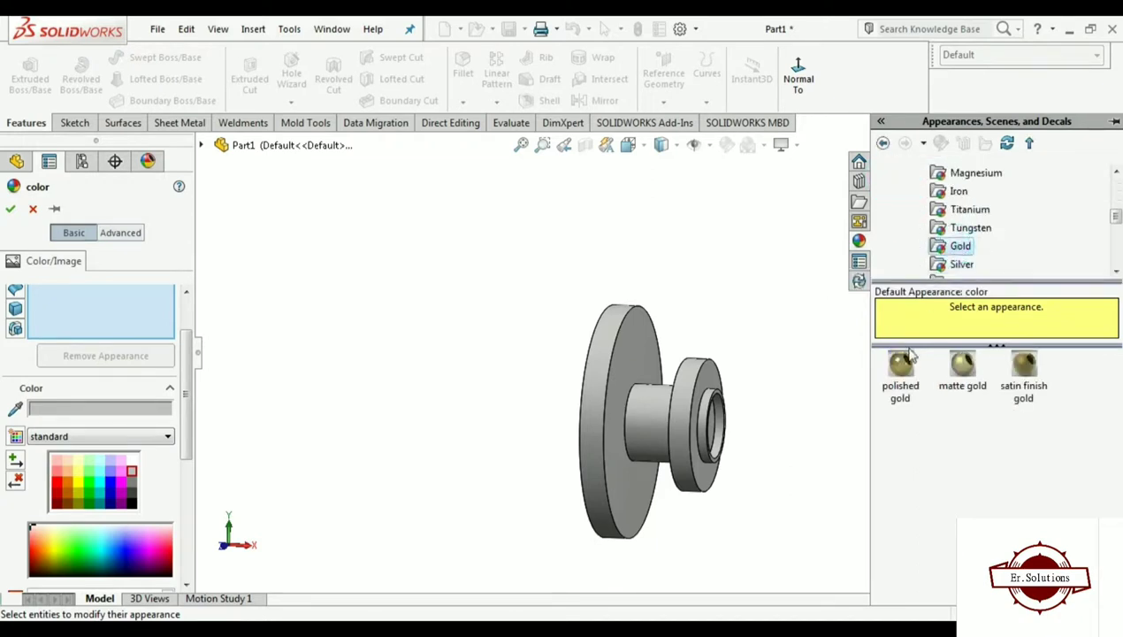
click(721, 307)
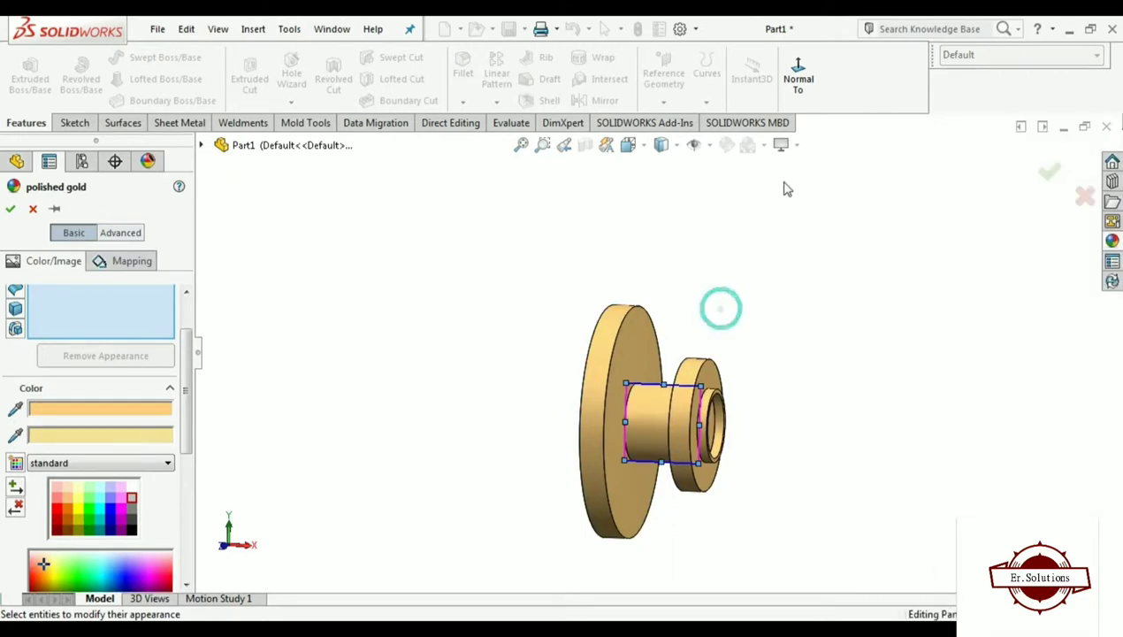
click(1050, 173)
mouse_move(916, 231)
middle_down()
mouse_move(651, 353)
mouse_move(669, 420)
mouse_move(730, 354)
mouse_move(672, 351)
mouse_move(639, 378)
mouse_move(662, 382)
middle_up()
Start a sketch on the boss's front ring face and draw a centre rectangle at the origin
click(708, 333)
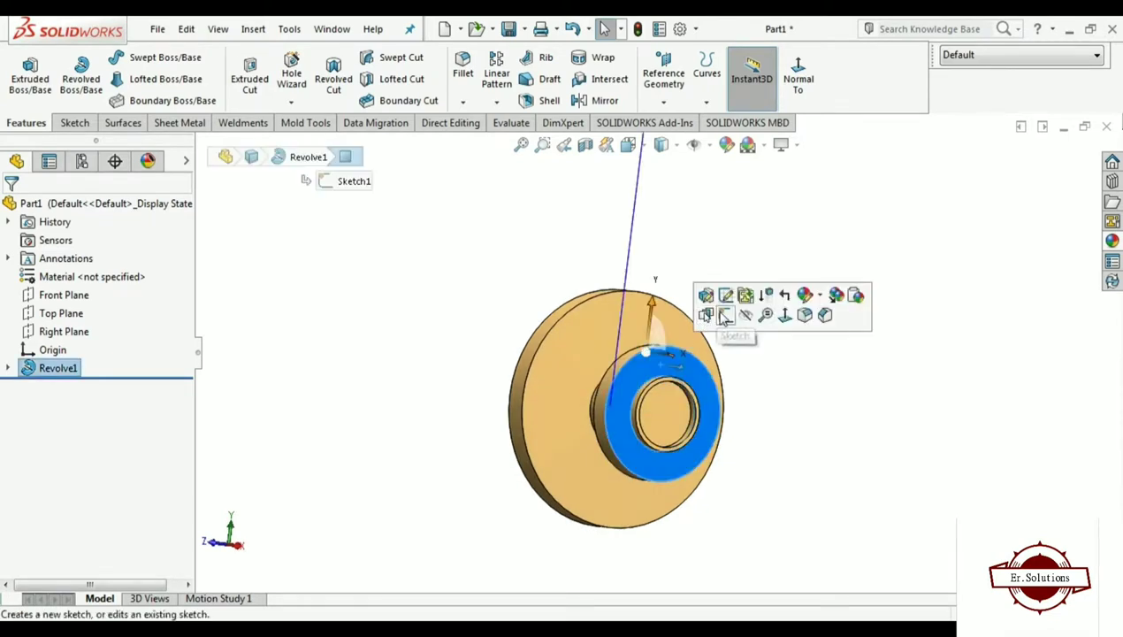
click(723, 309)
click(734, 78)
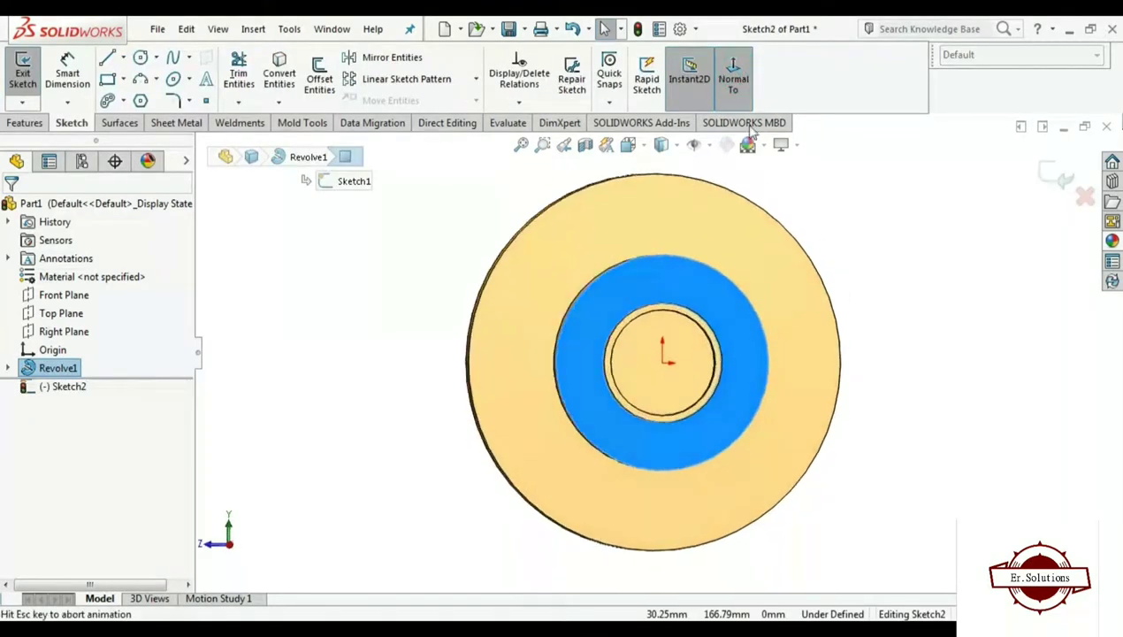
click(127, 82)
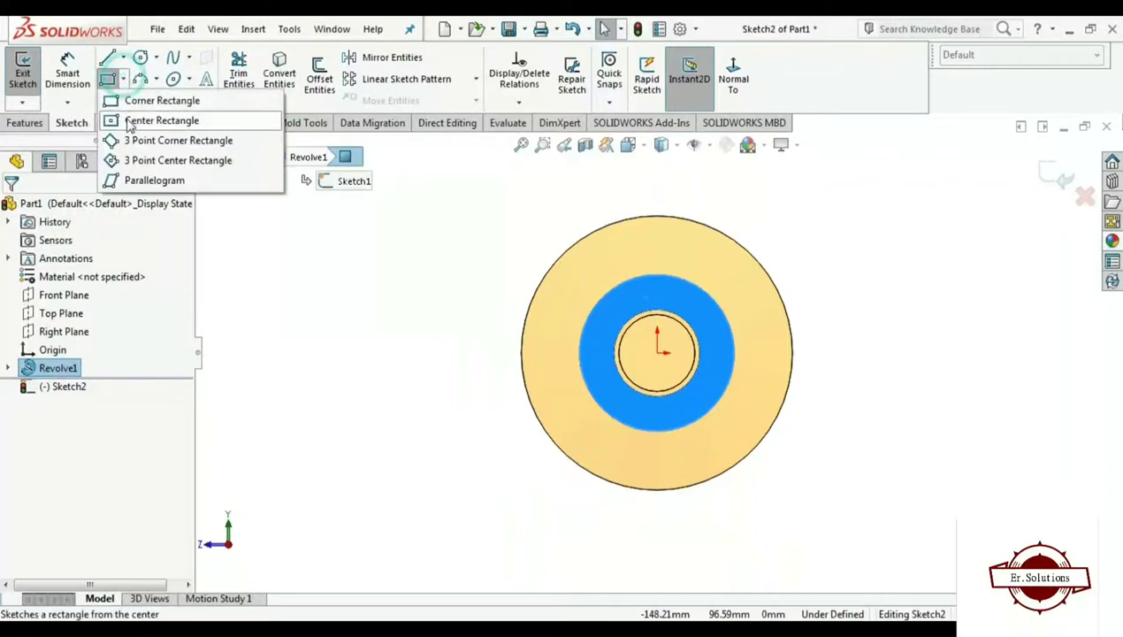
click(146, 118)
click(657, 353)
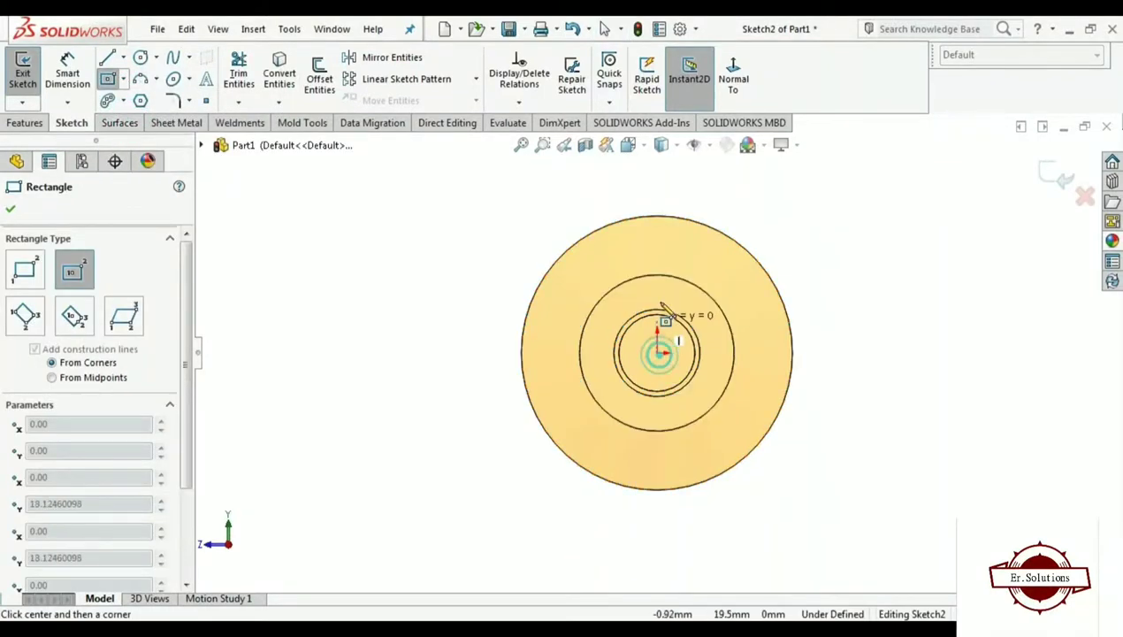
click(739, 264)
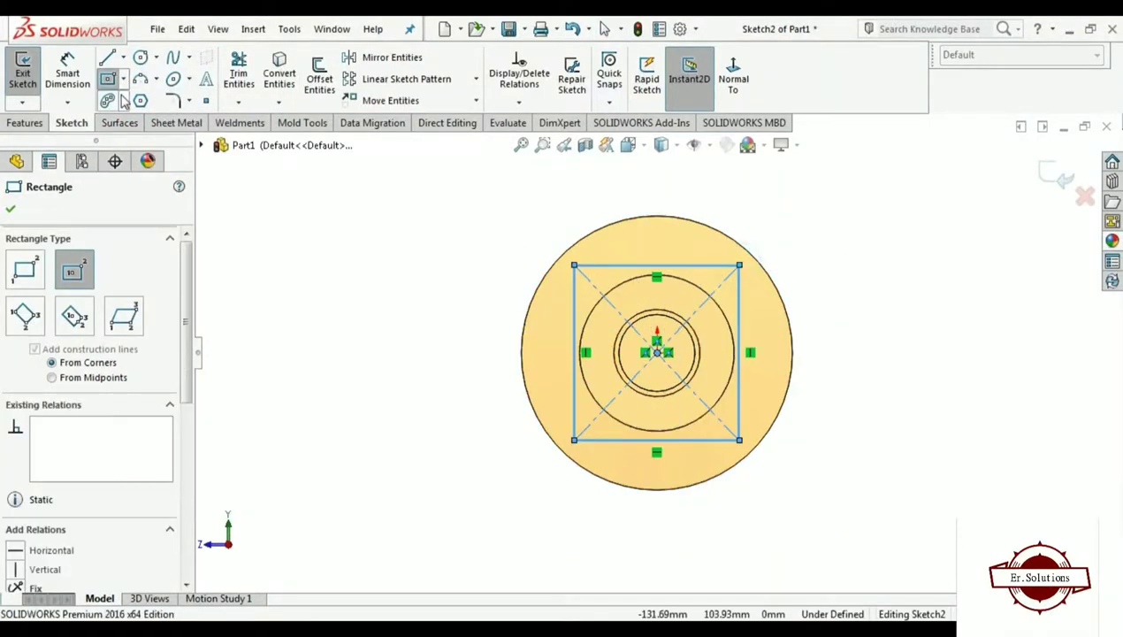
Make the square's left side tangent to the middle circle
click(69, 76)
scroll(522, 349, down, 2)
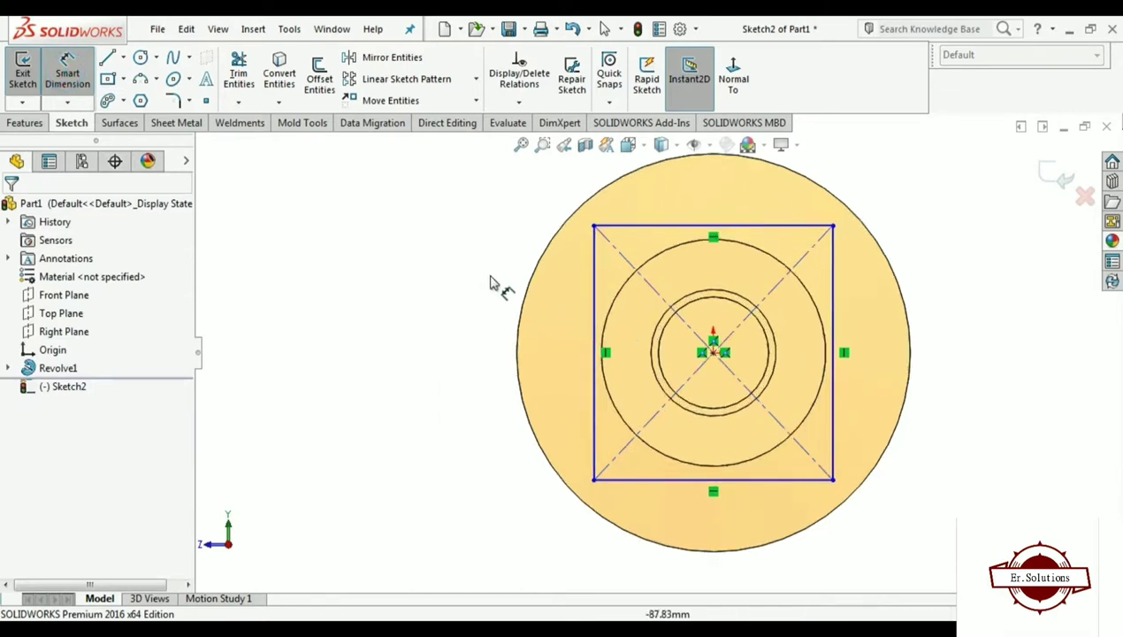
key(Escape)
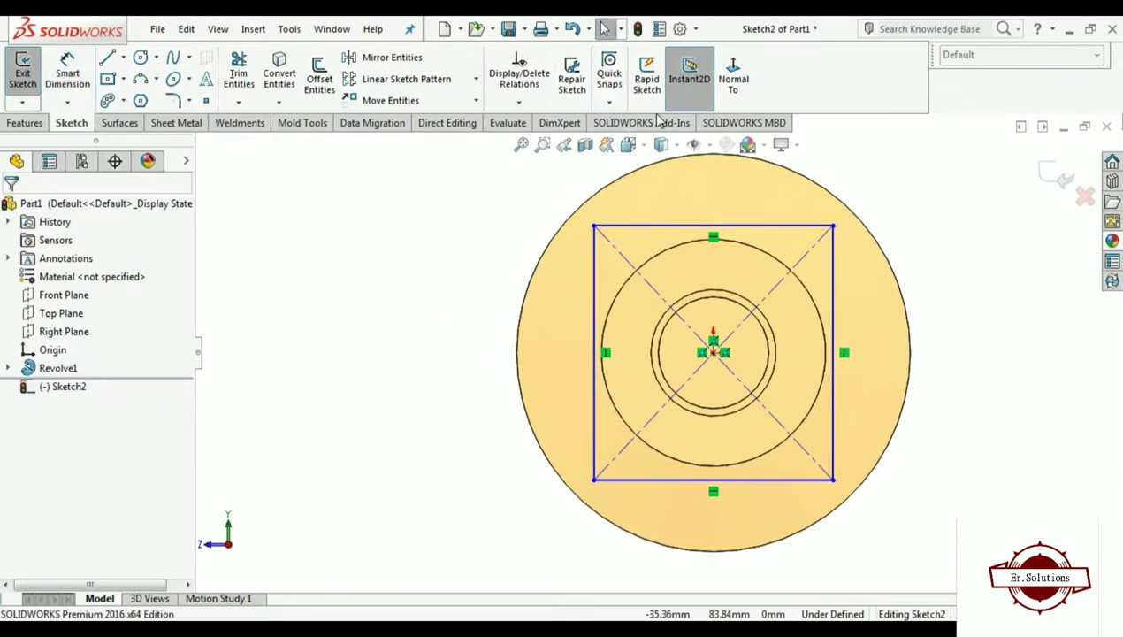
click(519, 102)
click(535, 140)
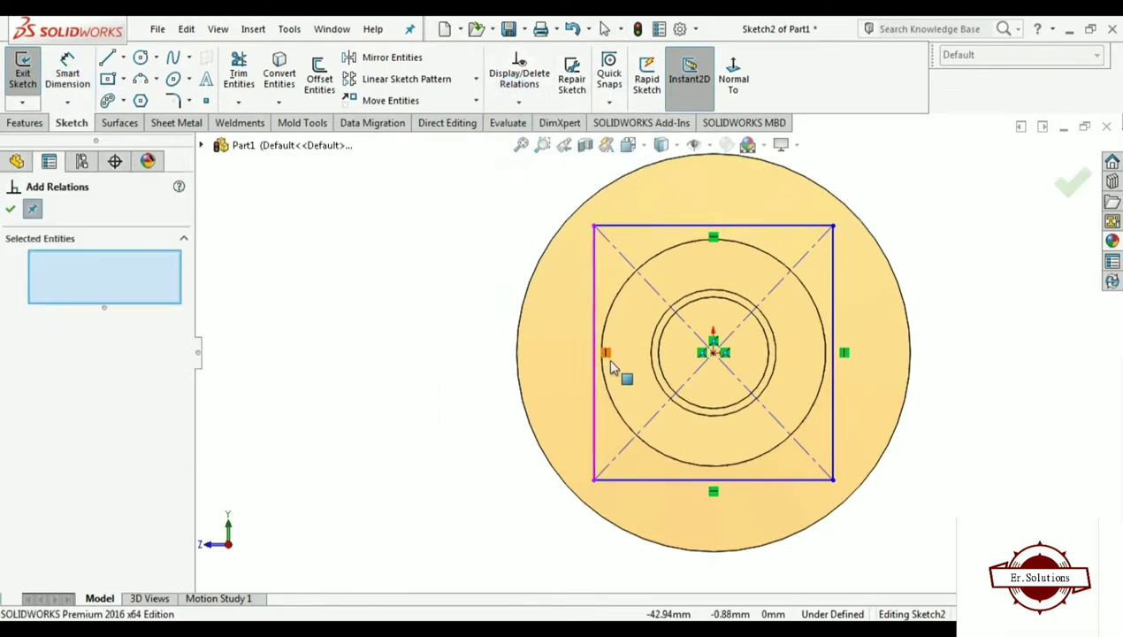
click(603, 340)
click(594, 313)
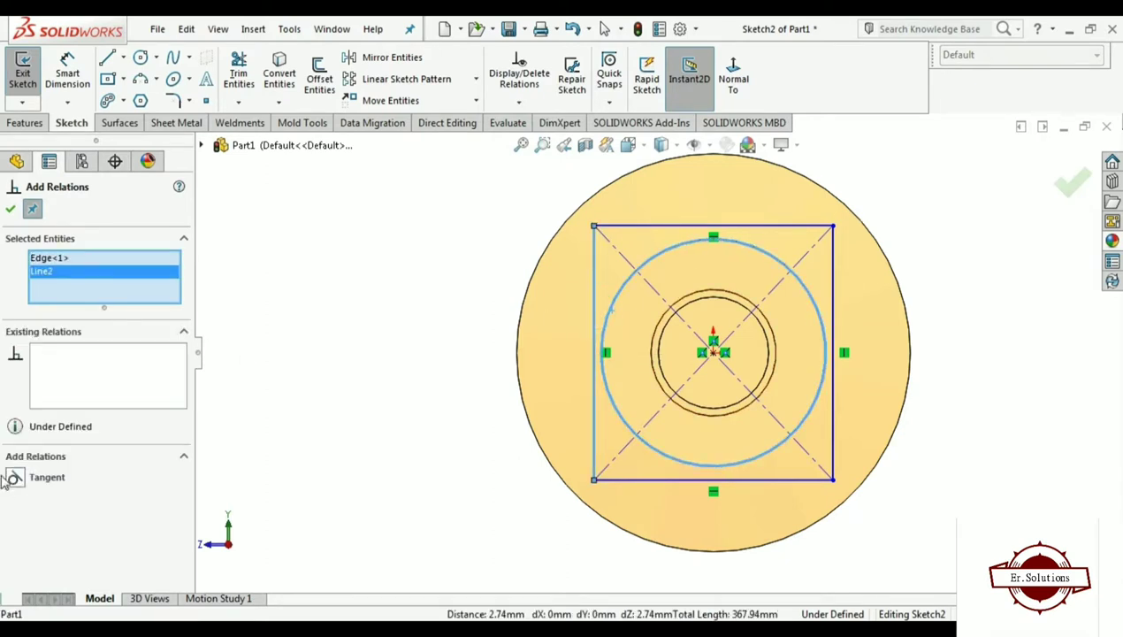
click(15, 475)
click(10, 209)
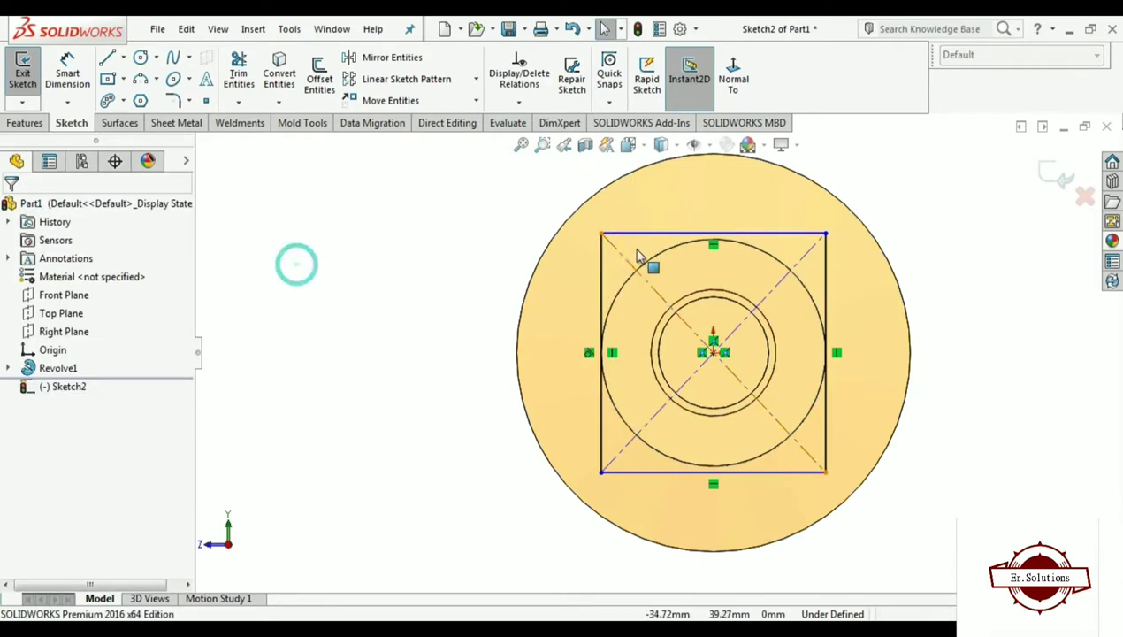
Attempt a tangent relation for the top side, clearing the wrongly picked disc face
click(518, 103)
click(531, 143)
click(773, 233)
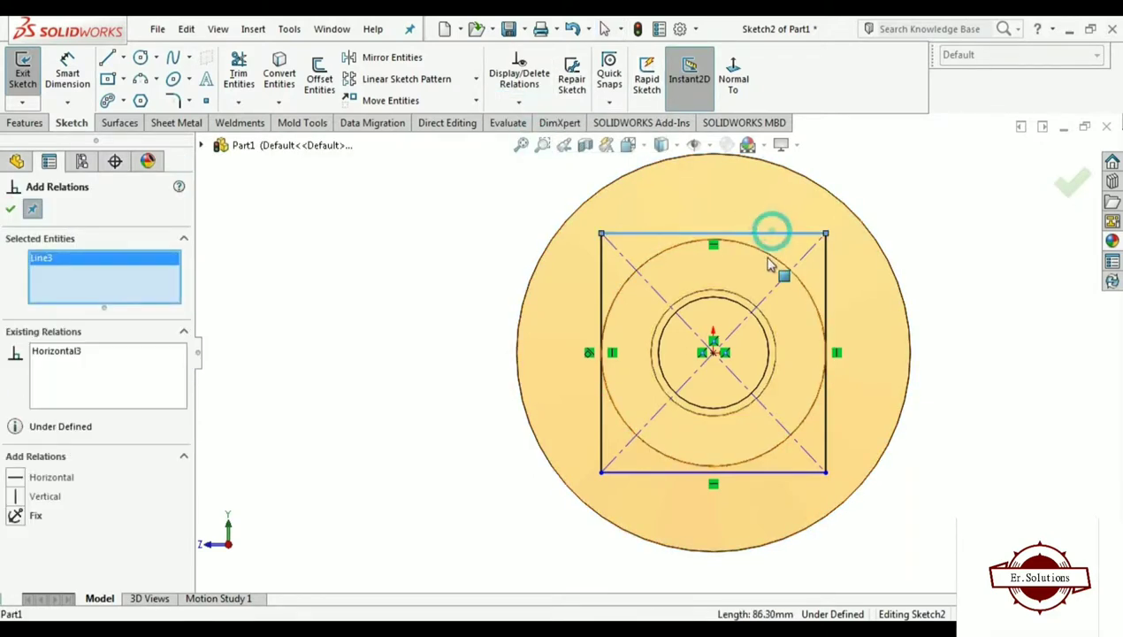
click(766, 249)
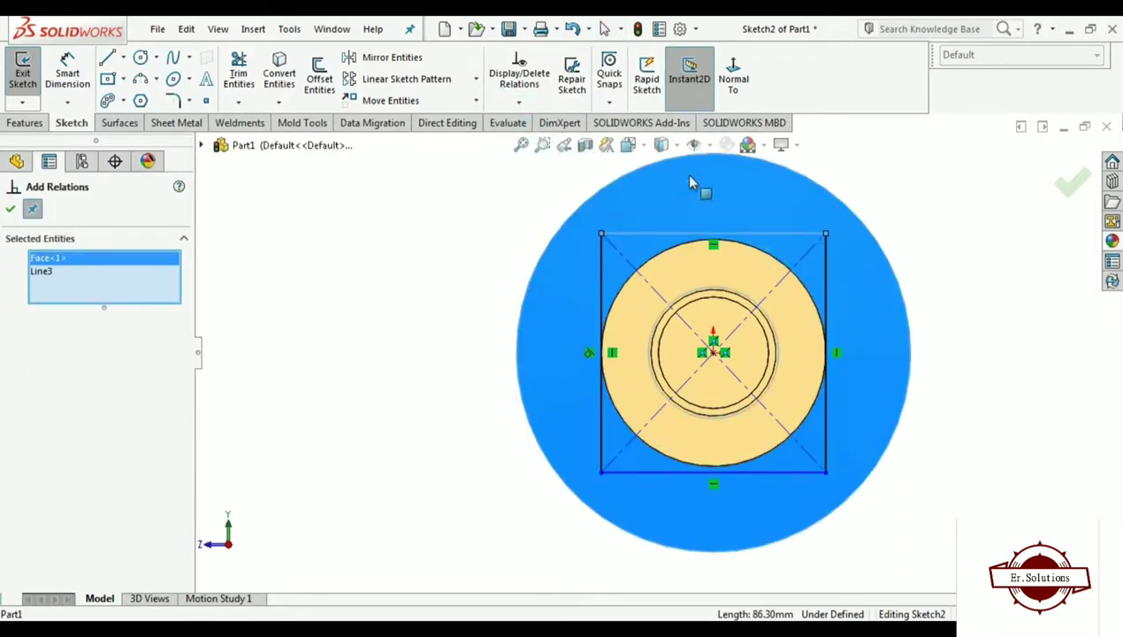
click(691, 182)
click(745, 246)
key(Escape)
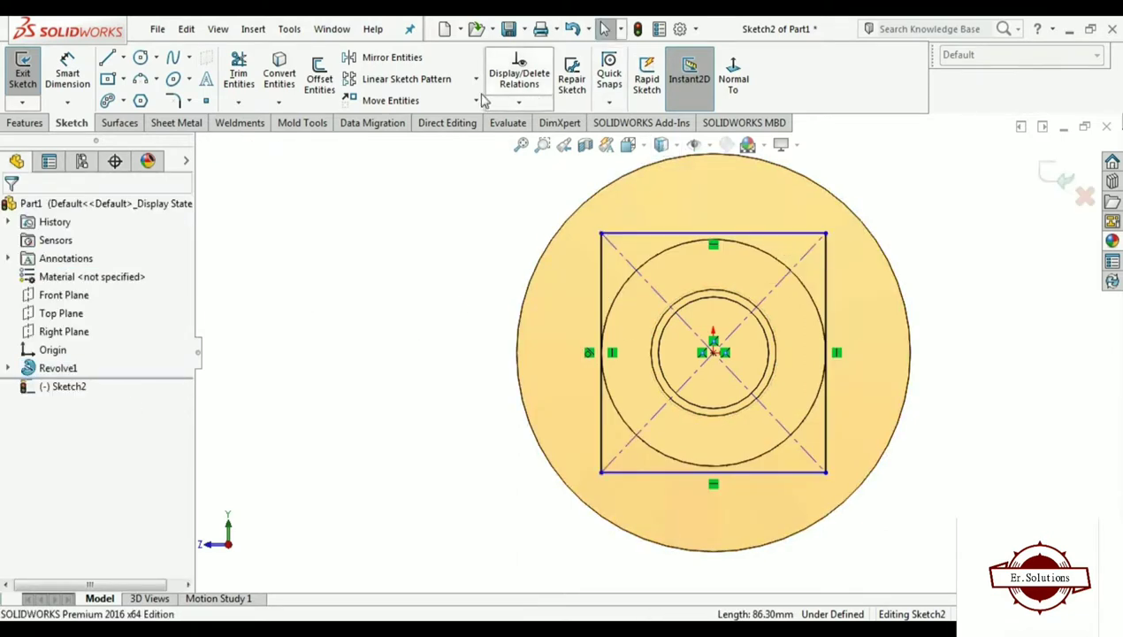
click(501, 106)
click(501, 141)
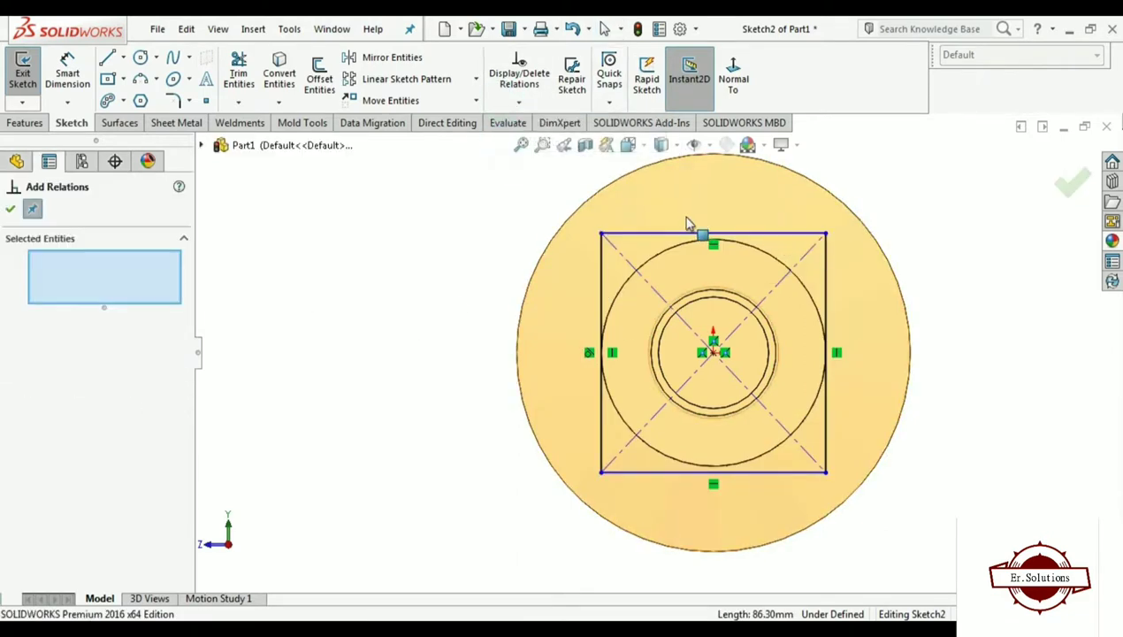
click(747, 244)
right_click(122, 296)
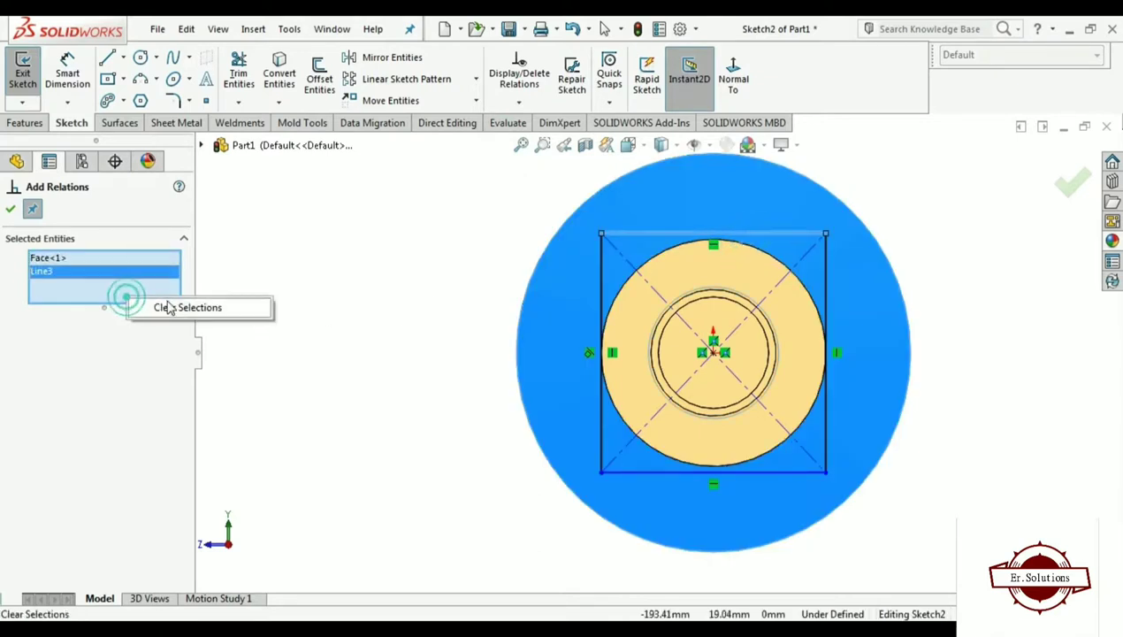
click(168, 302)
Make the square's top side tangent to the middle circle, fully defining the sketch
middle_drag(670, 283, 692, 320)
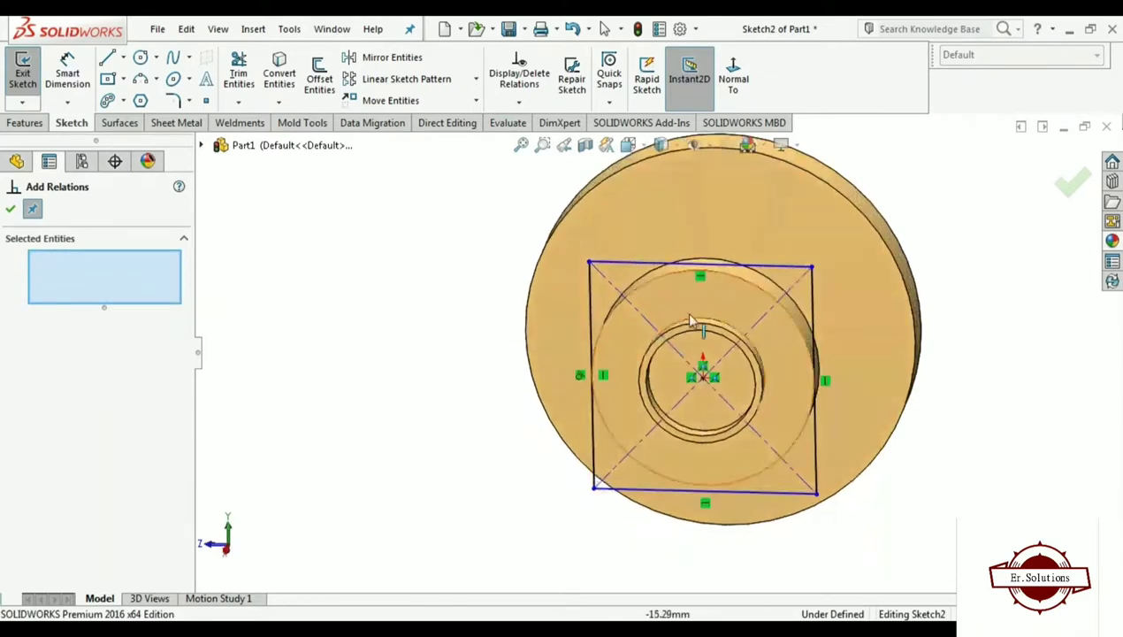
click(728, 275)
click(738, 265)
click(25, 478)
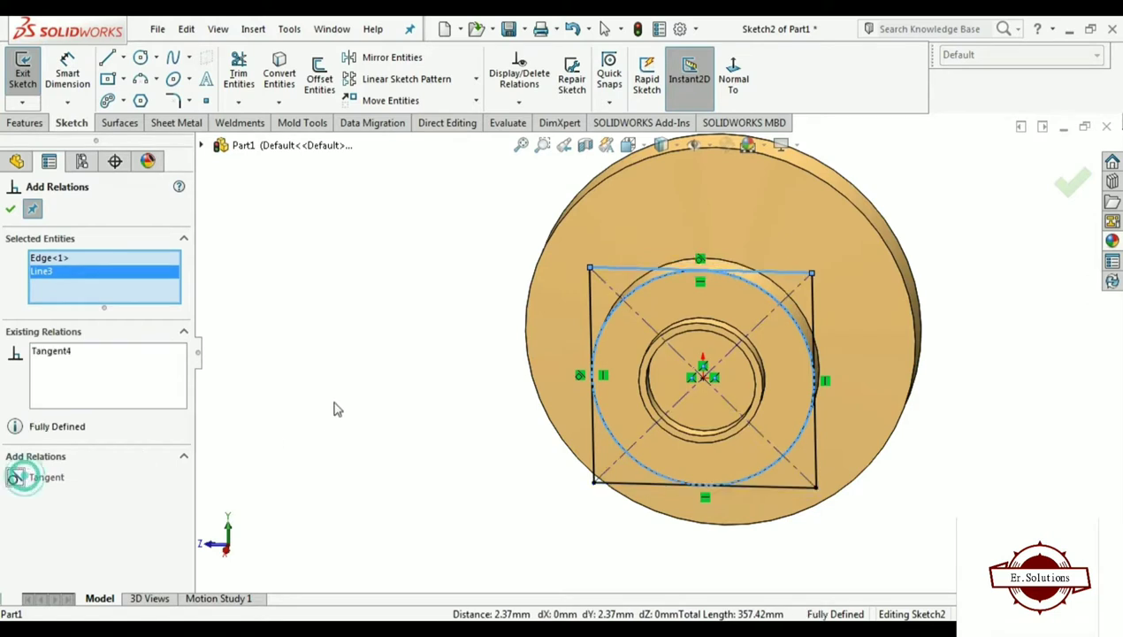
click(1084, 182)
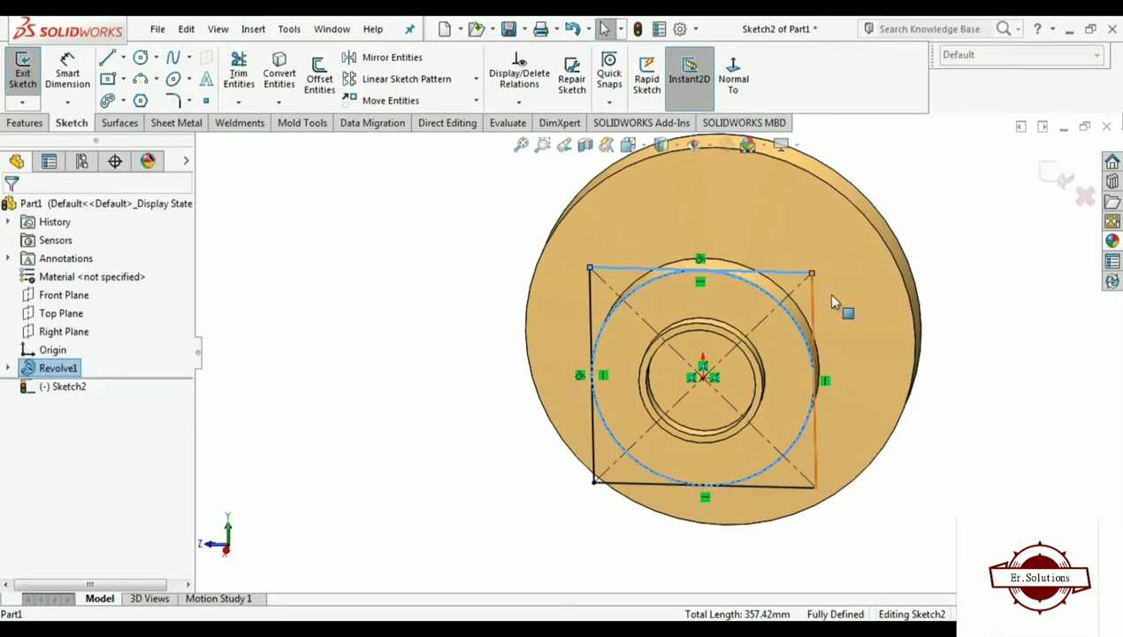
scroll(1008, 313, up, 3)
mouse_move(1005, 306)
middle_down()
mouse_move(730, 409)
mouse_move(727, 352)
middle_up()
click(25, 123)
Extrude the square sketch Up To Surface, using the disc face as the limit
click(29, 75)
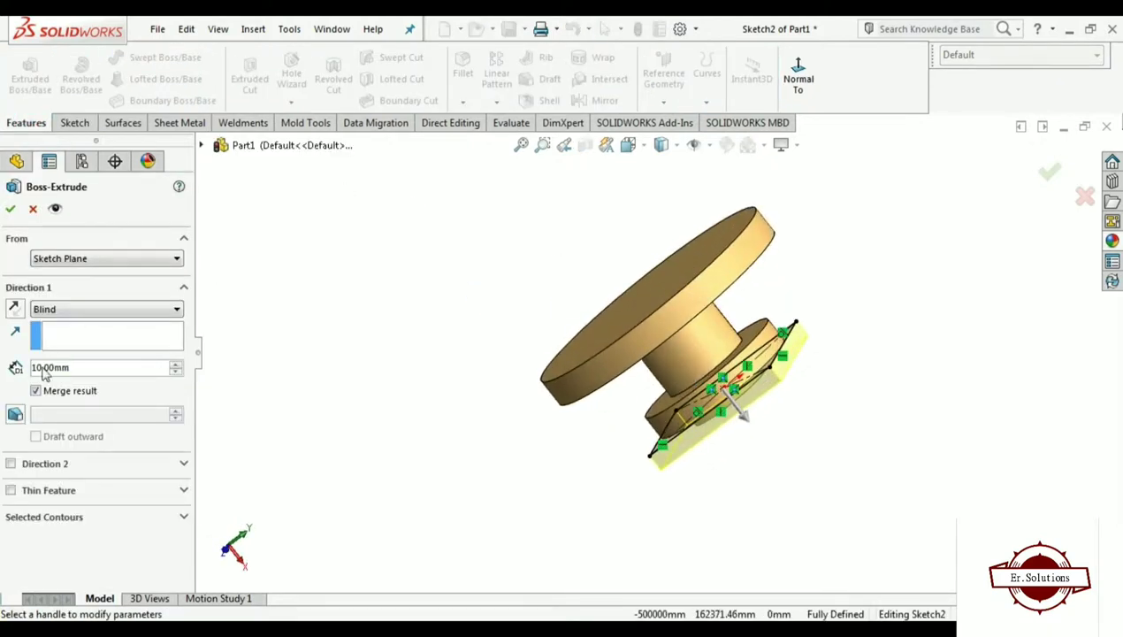
click(73, 309)
click(79, 355)
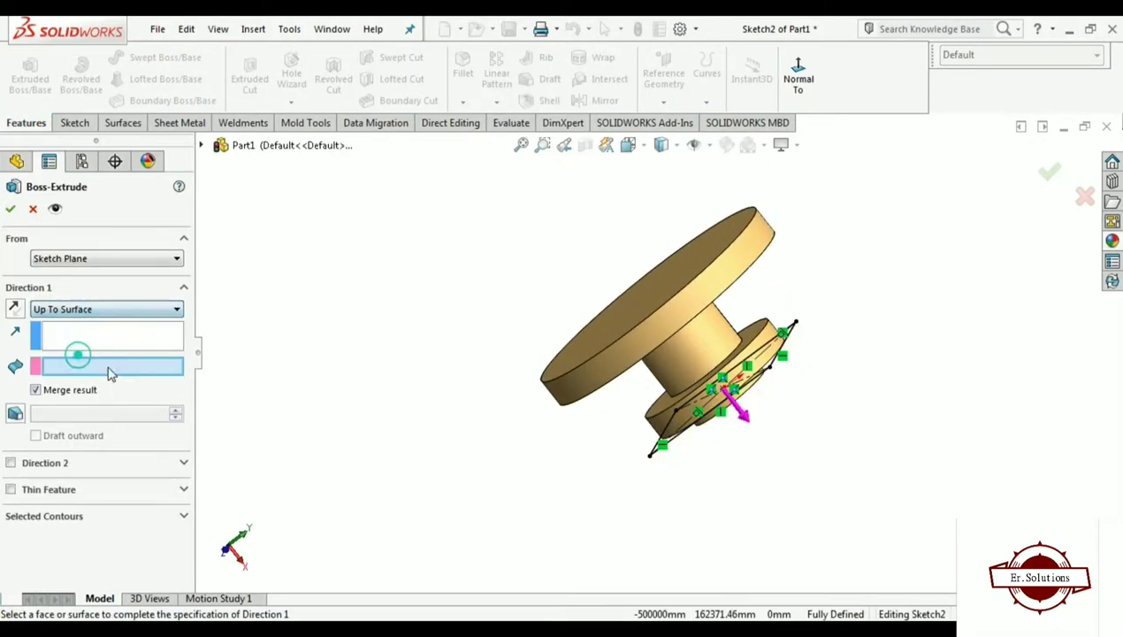
scroll(713, 351, down, 1)
scroll(713, 351, down, 2)
click(817, 306)
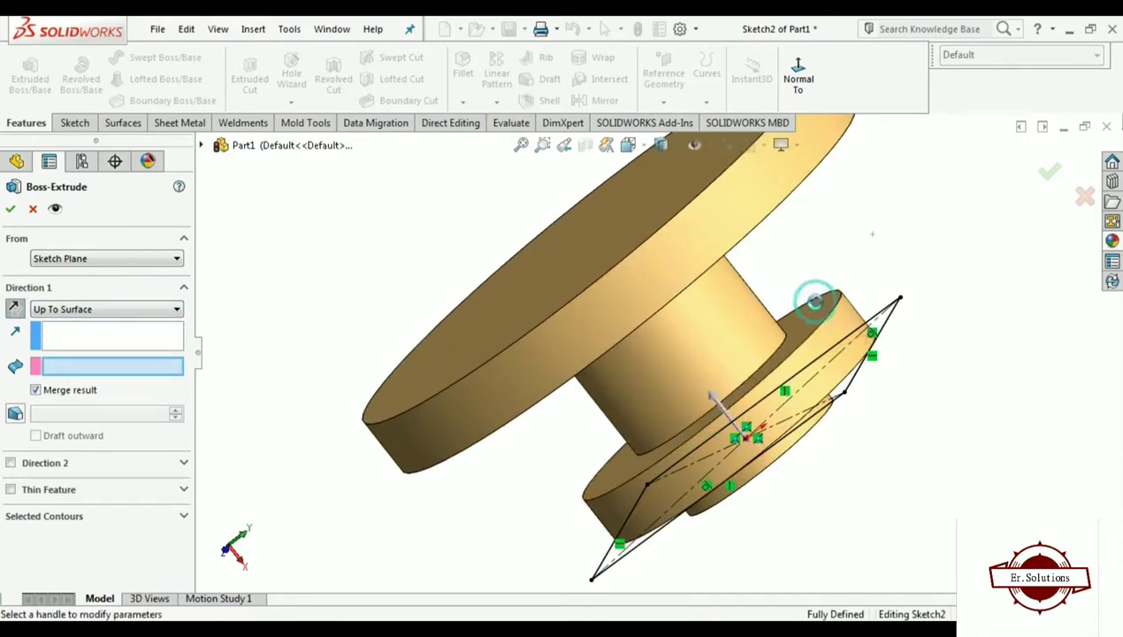
scroll(823, 310, up, 1)
mouse_move(823, 310)
middle_down()
mouse_move(736, 311)
mouse_move(951, 222)
middle_up()
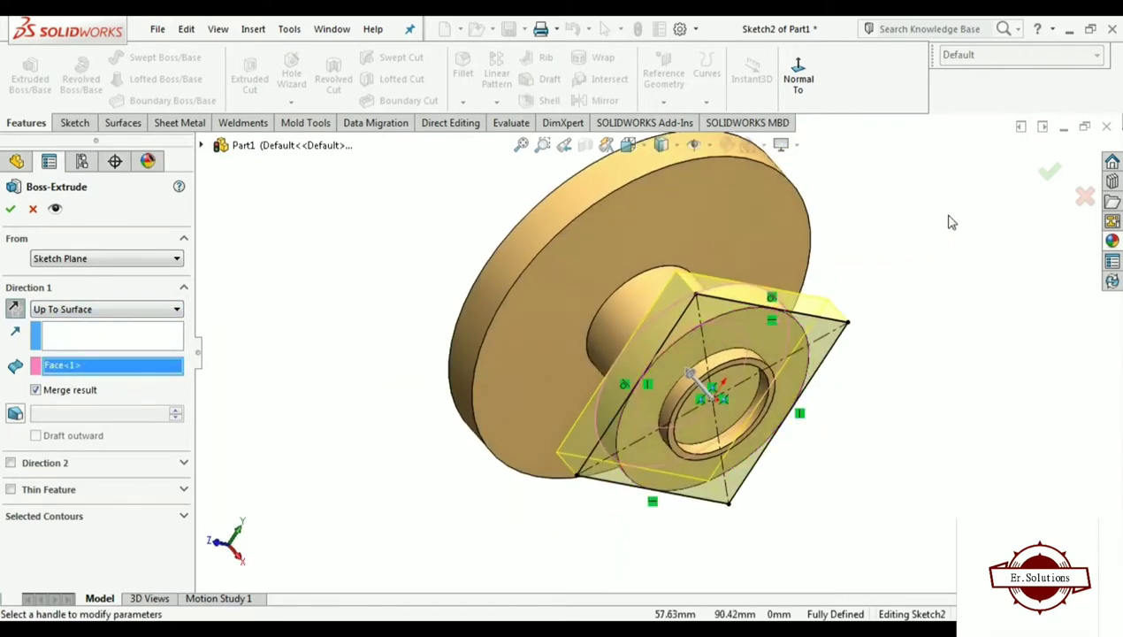
click(1048, 177)
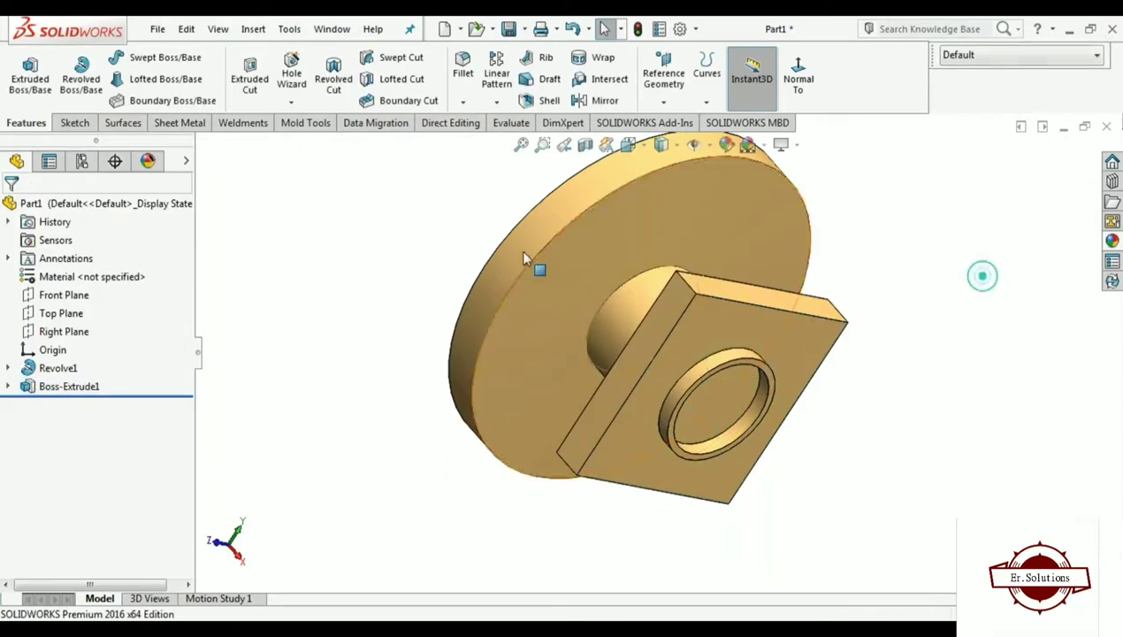
mouse_move(980, 273)
middle_down()
mouse_move(602, 398)
mouse_move(541, 310)
mouse_move(546, 253)
middle_up()
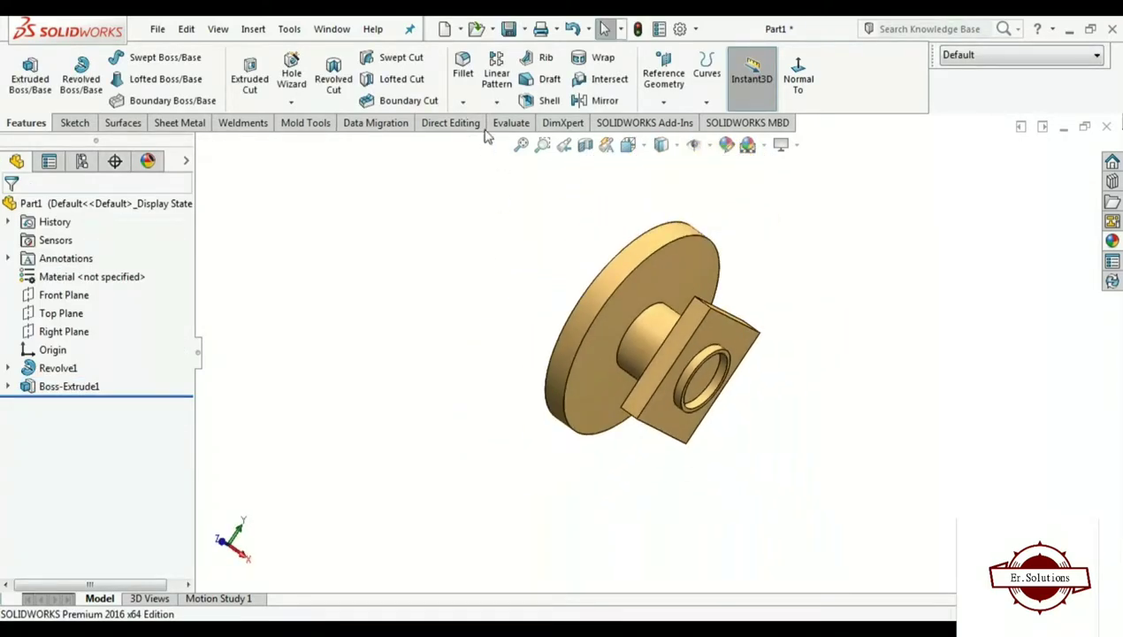
Set a 6.3 mm fillet radius and clear the initially picked boss edge
click(705, 304)
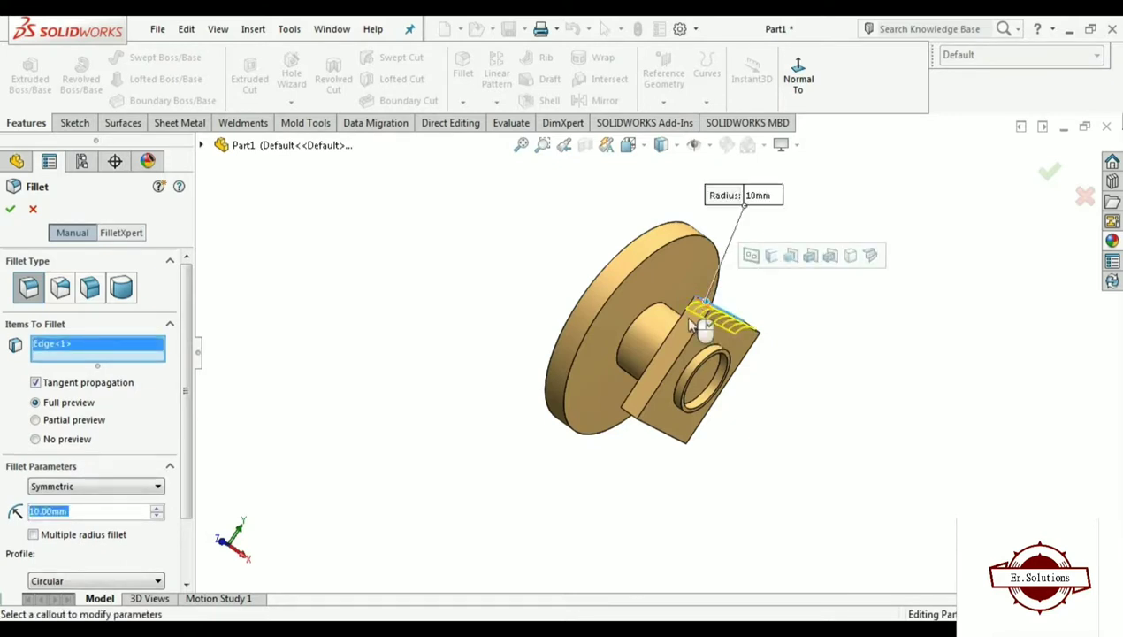
text(6.3)
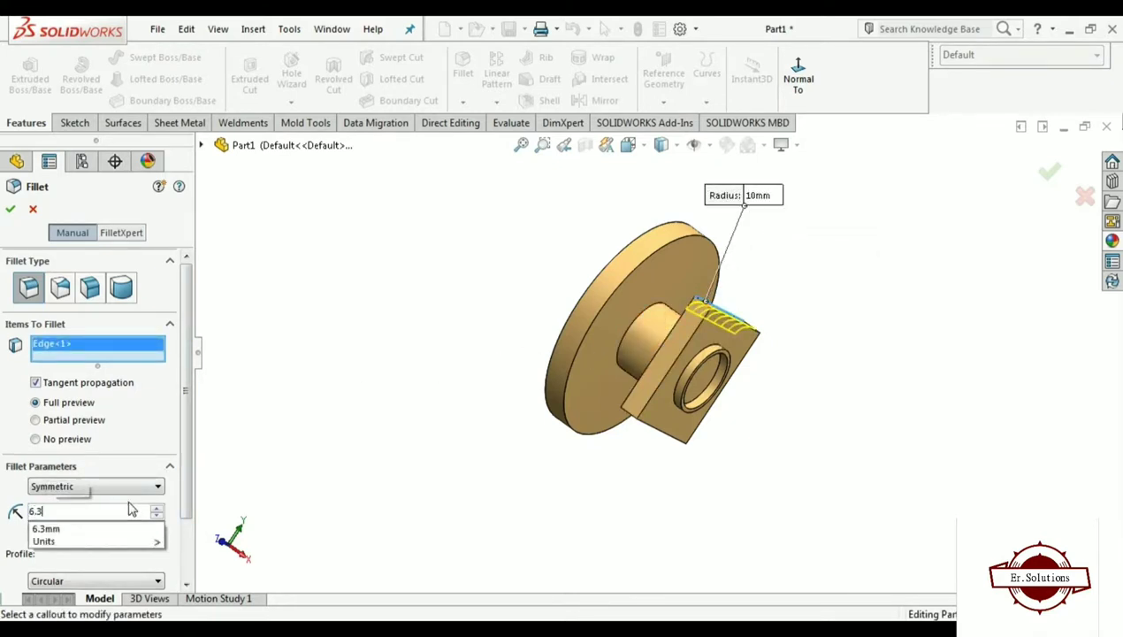
key(Return)
middle_drag(484, 444, 499, 461)
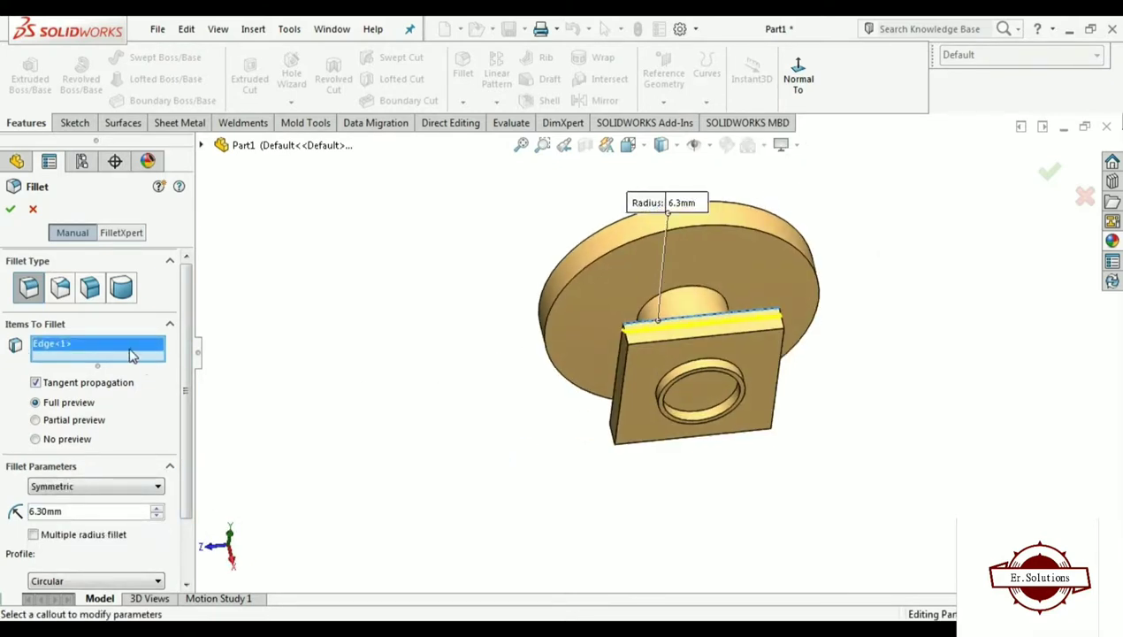
right_click(131, 355)
click(164, 361)
Select the four edges where the square boss meets the disc for the fillet
click(628, 337)
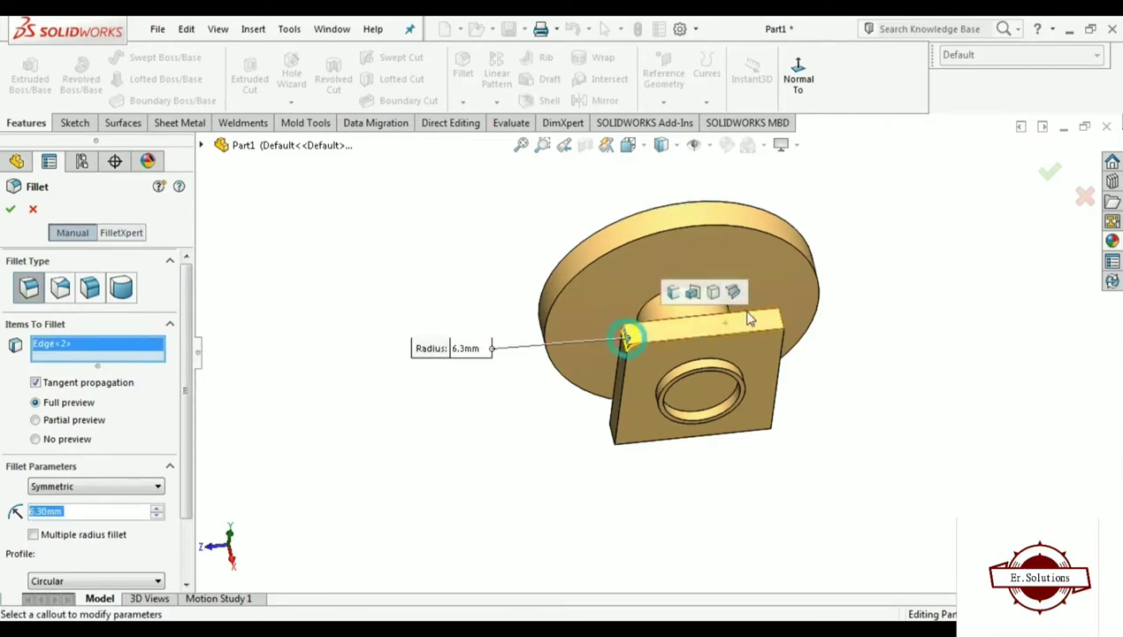
click(776, 319)
middle_drag(778, 363, 743, 298)
scroll(734, 376, down, 3)
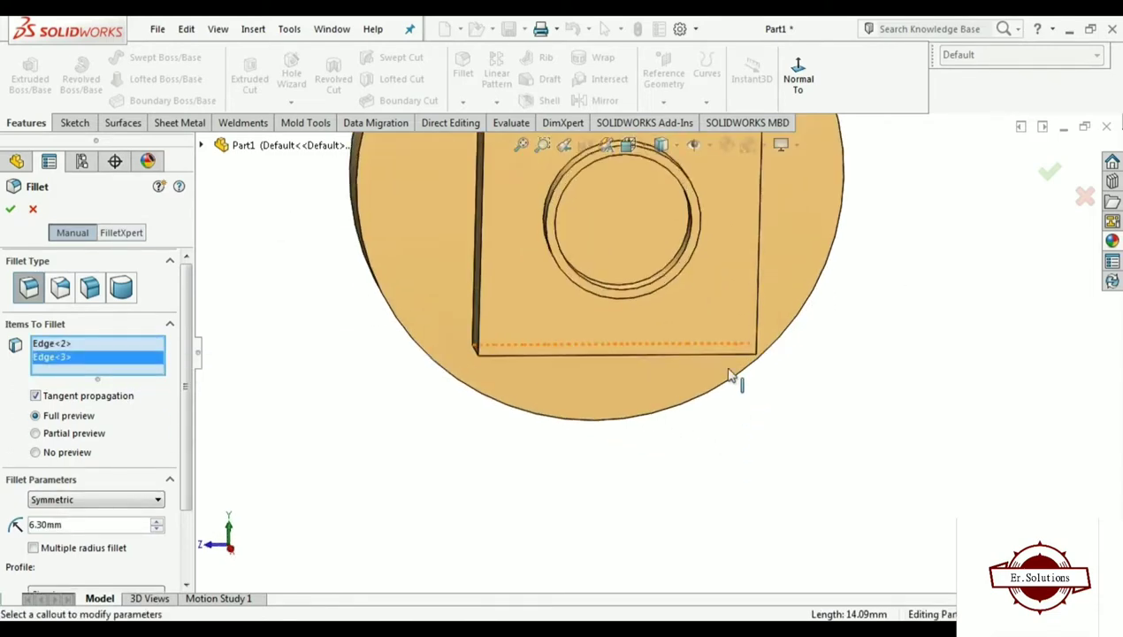
mouse_move(734, 376)
middle_down()
mouse_move(765, 214)
mouse_move(745, 384)
middle_up()
click(736, 370)
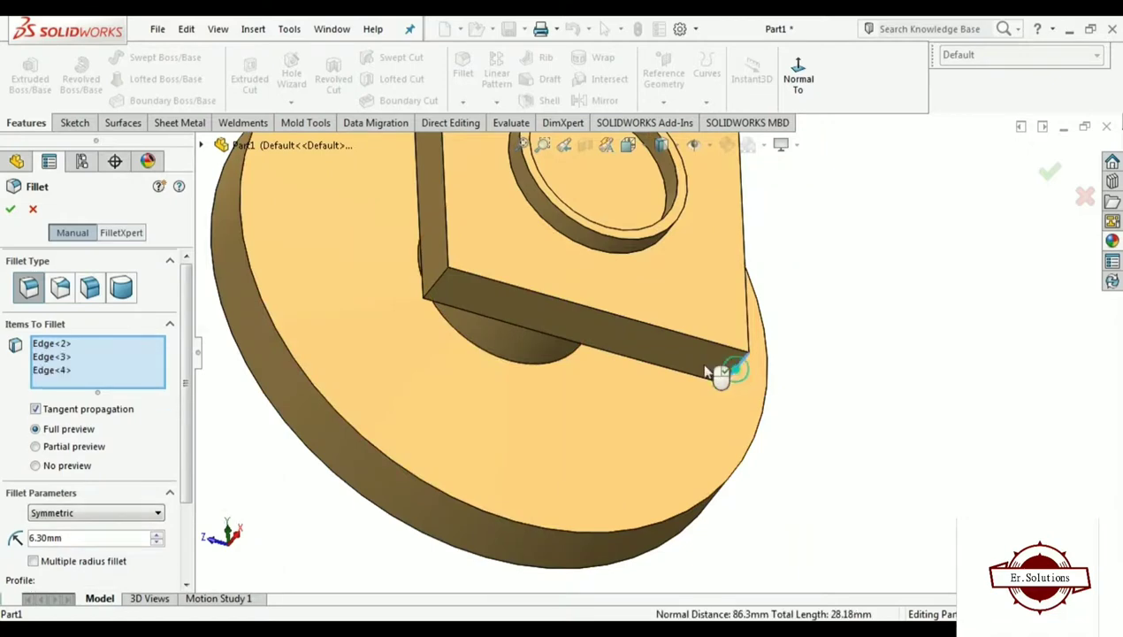
click(439, 278)
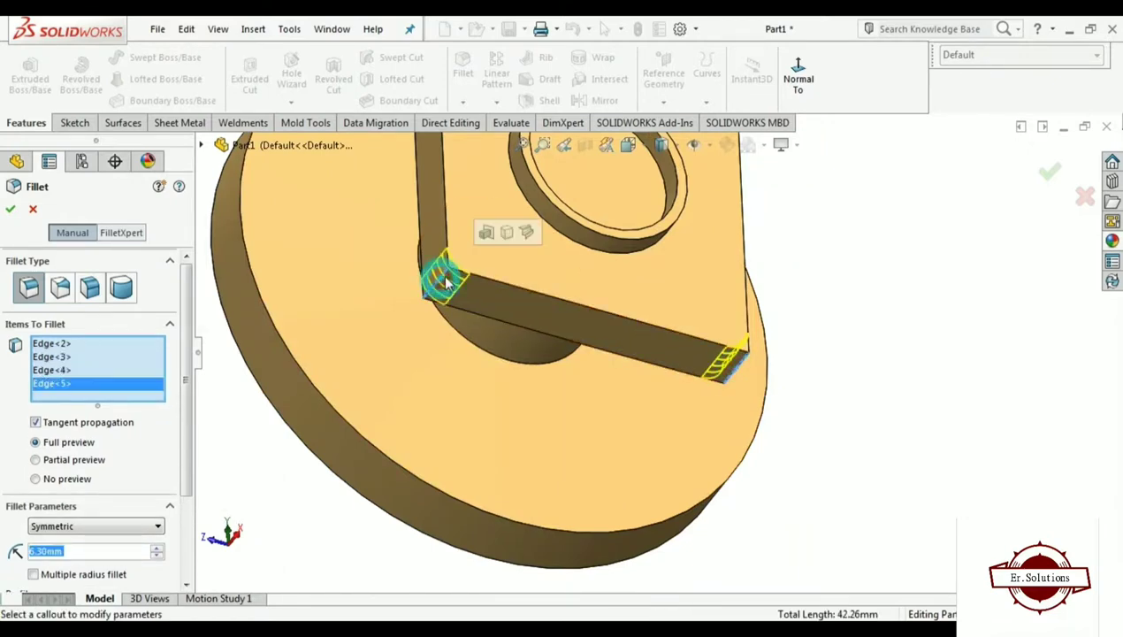
mouse_move(439, 278)
middle_down()
mouse_move(641, 212)
mouse_move(595, 258)
mouse_move(611, 262)
middle_up()
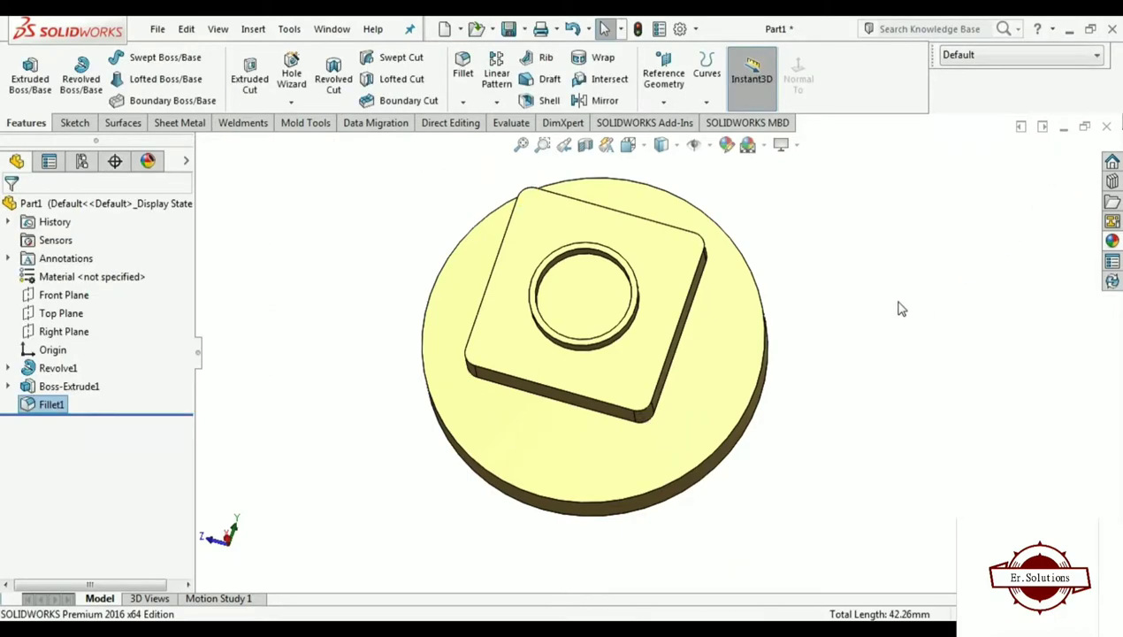
scroll(656, 352, up, 2)
middle_drag(380, 243, 363, 311)
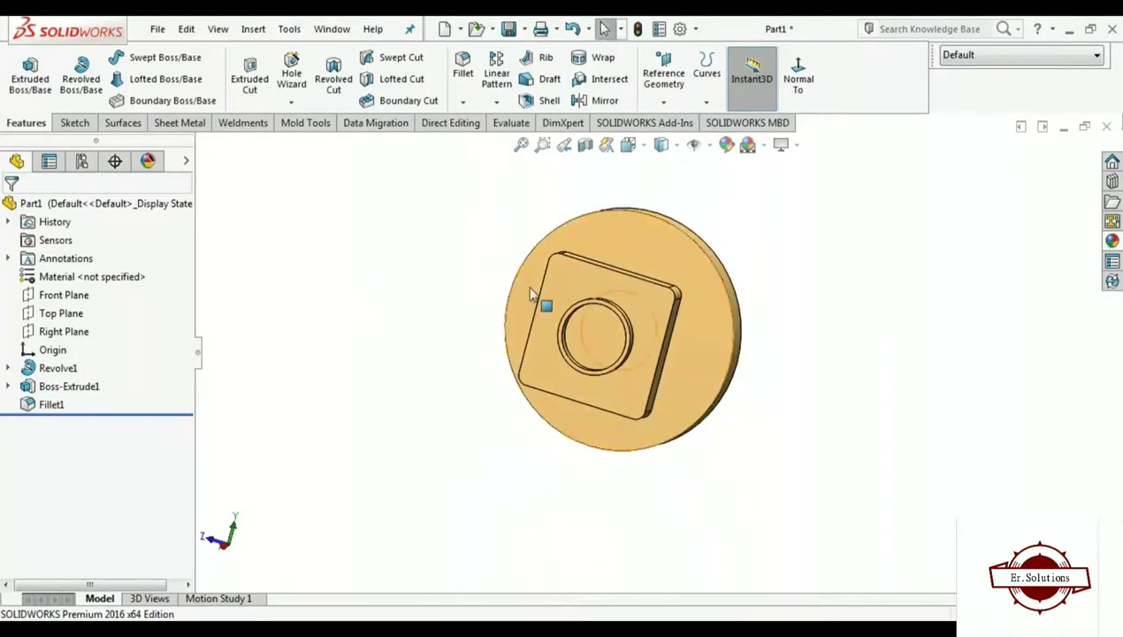
mouse_move(531, 325)
middle_down()
mouse_move(622, 251)
mouse_move(682, 171)
mouse_move(646, 175)
mouse_move(646, 188)
middle_up()
Sketch a 30.6 mm diameter circle at the origin on the boss's front face
click(680, 326)
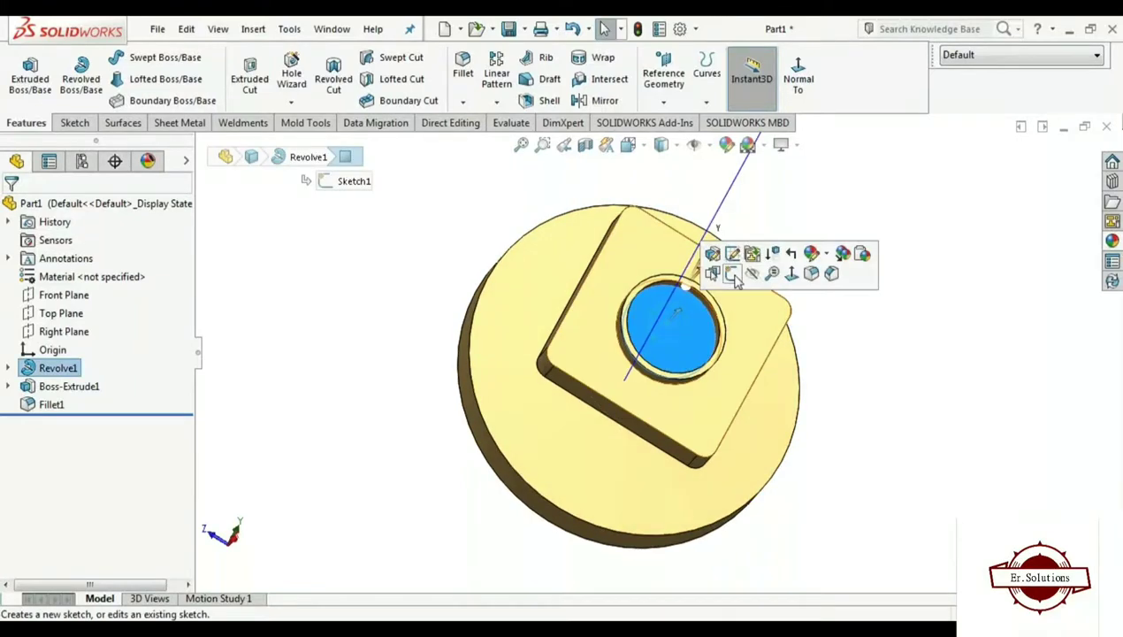
click(733, 270)
click(733, 78)
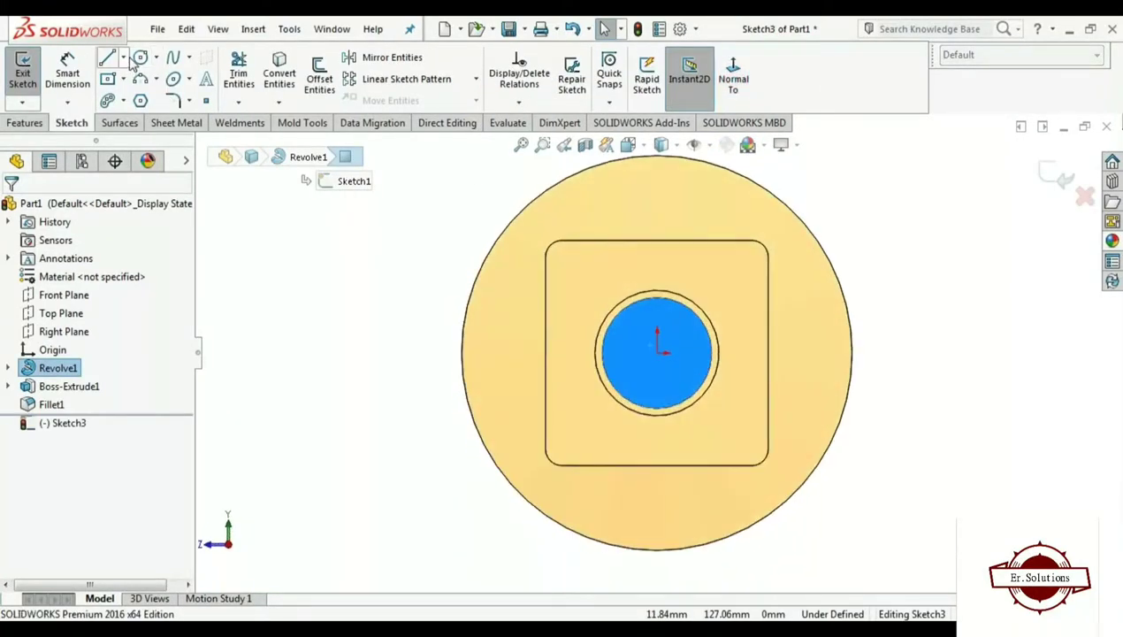
click(657, 353)
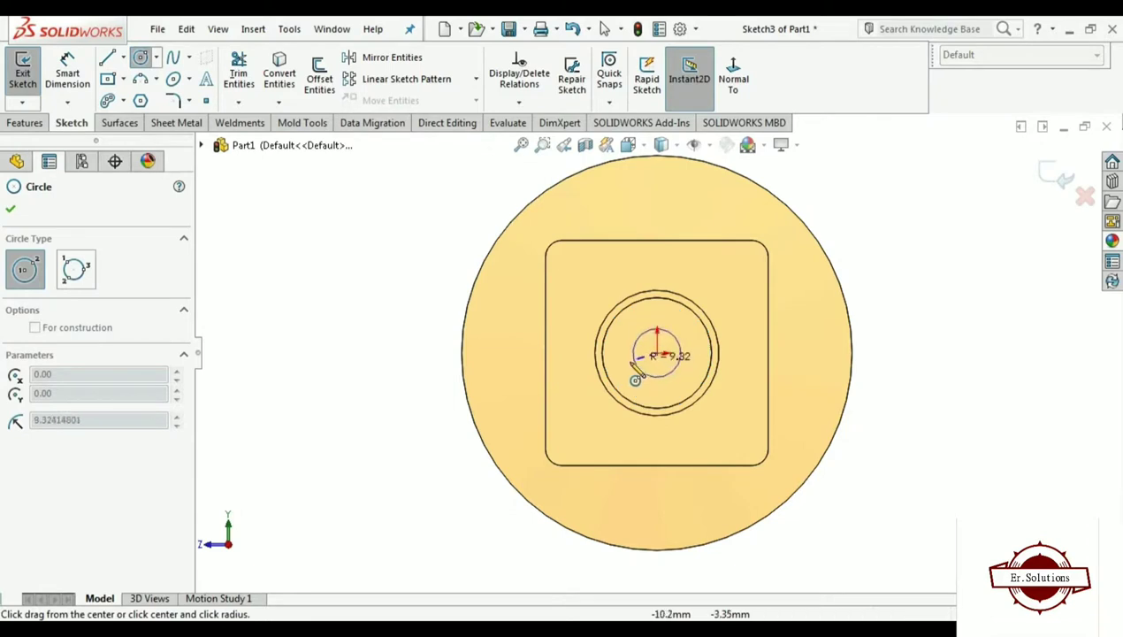
click(628, 353)
click(67, 76)
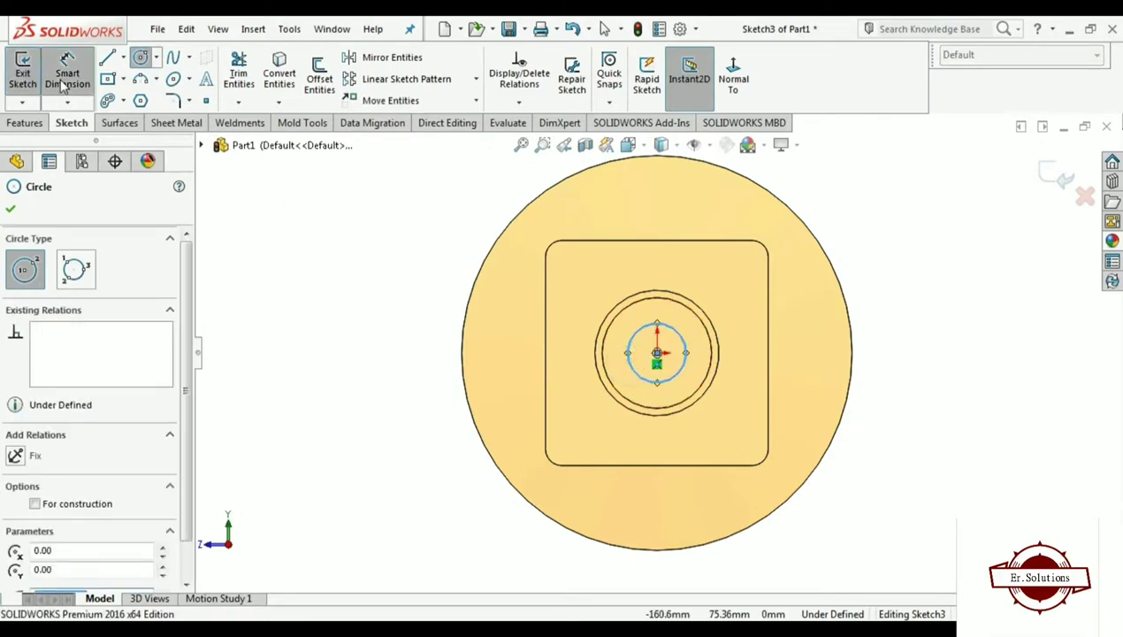
click(692, 367)
click(885, 379)
text(30)
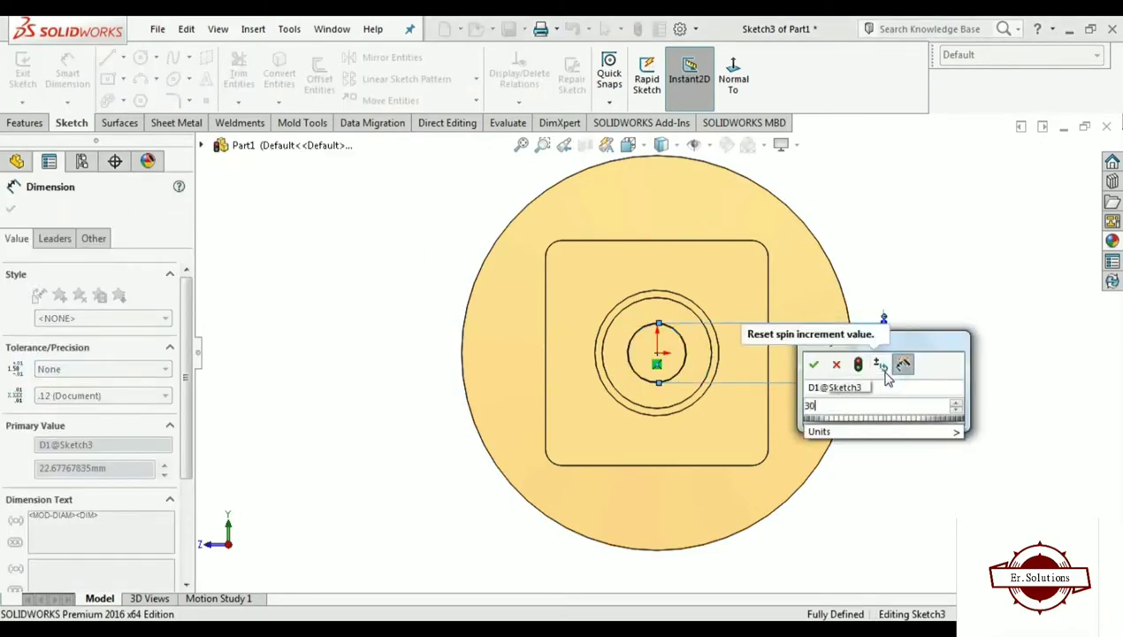
text(.6)
key(Return)
Extrude-cut the circle 82 mm deep through the whole part
click(26, 123)
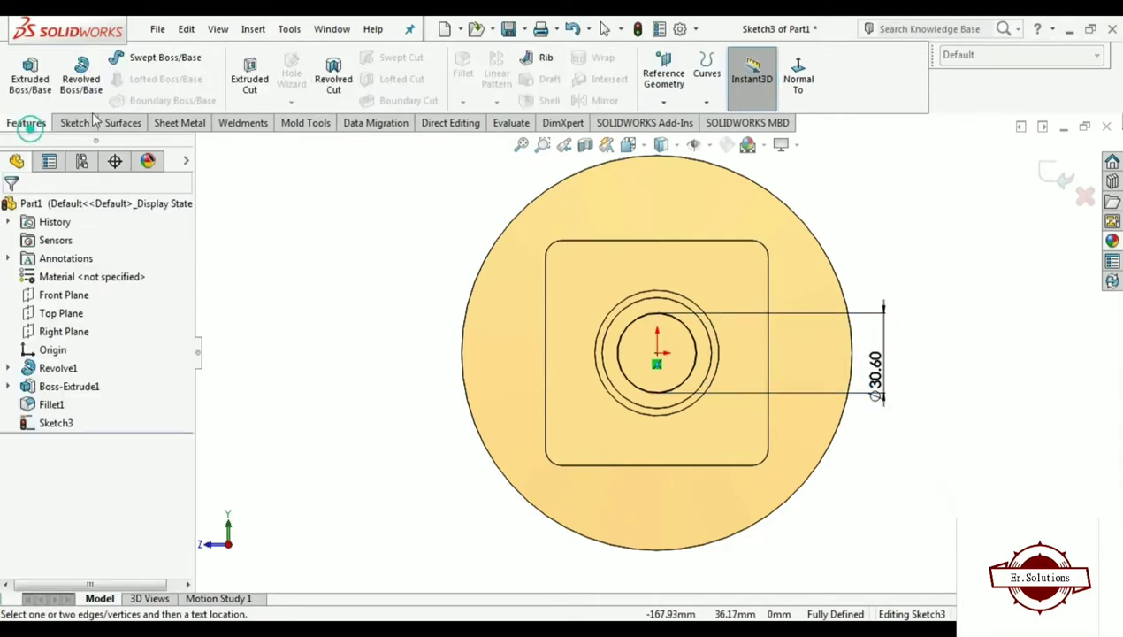
click(250, 78)
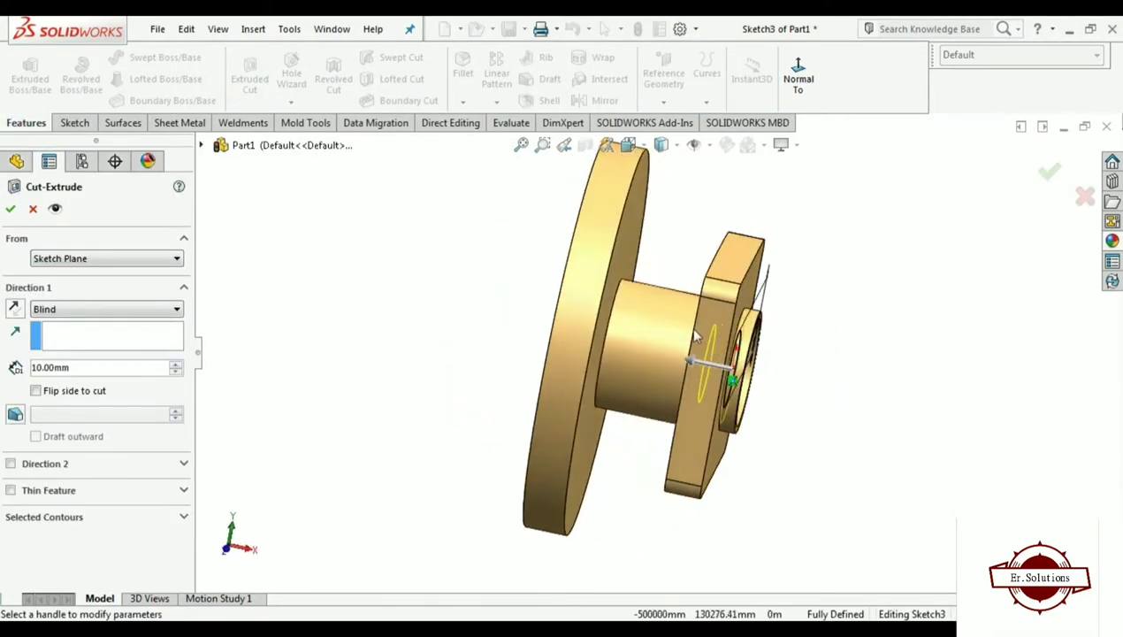
drag(692, 367, 496, 326)
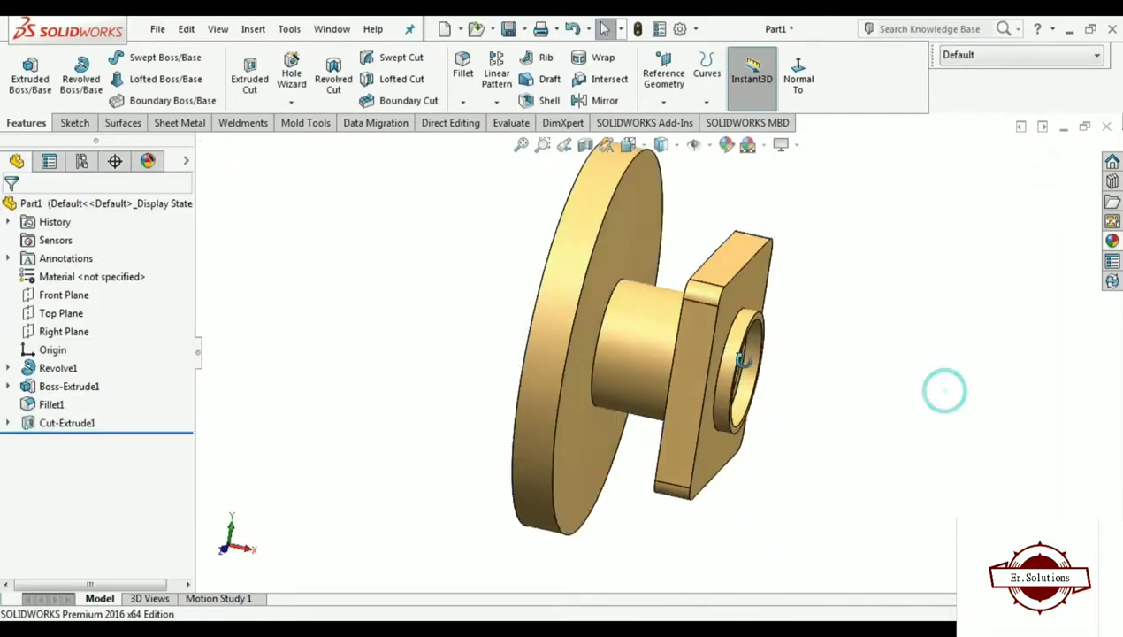
middle_drag(703, 276, 716, 301)
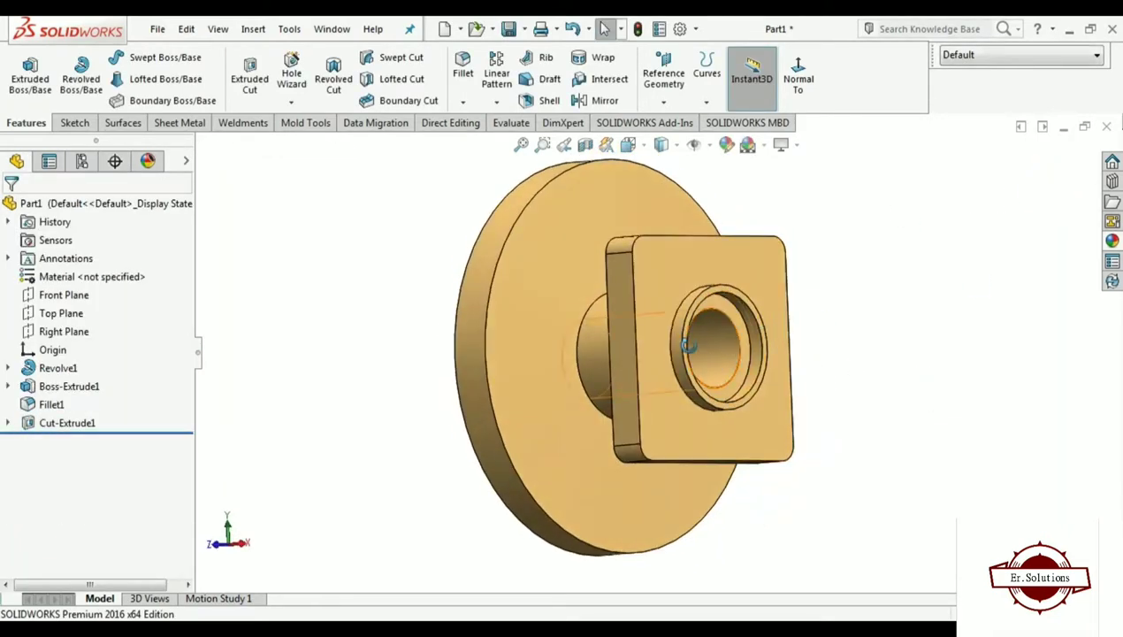
middle_drag(688, 345, 752, 265)
On the boss face, sketch an origin-centred circle around the bore and make it construction geometry
click(753, 264)
click(822, 218)
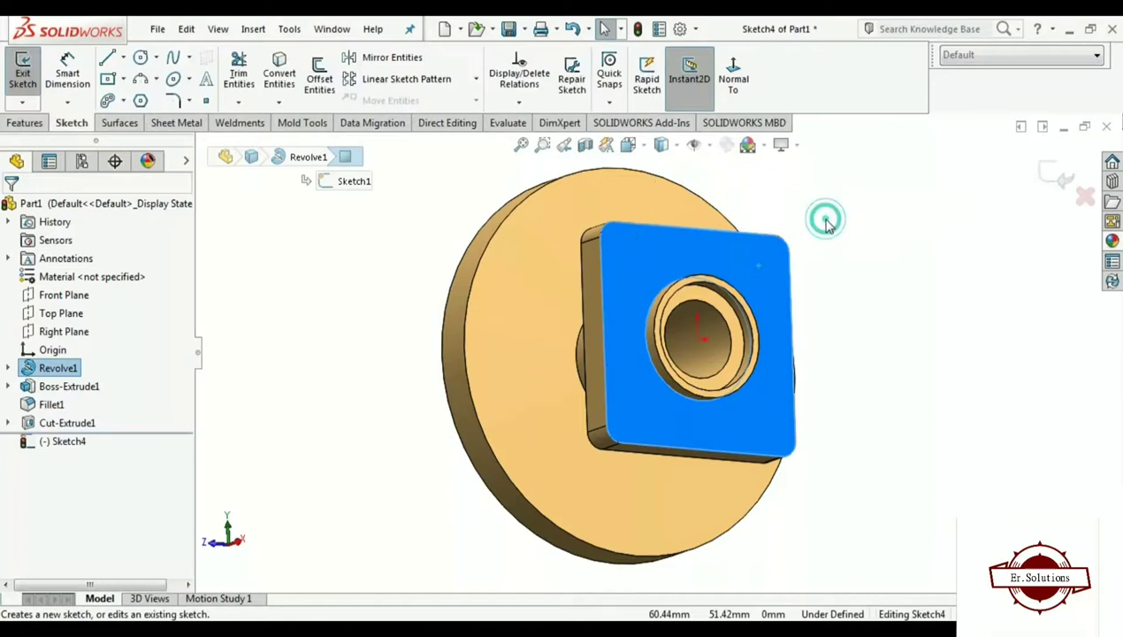
click(732, 77)
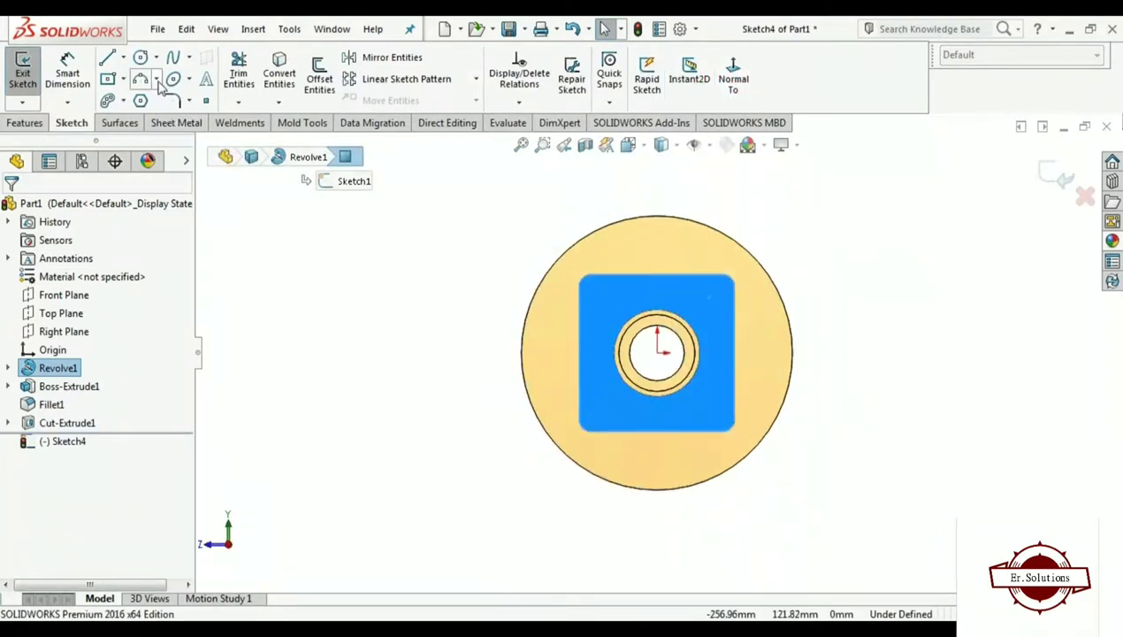
click(155, 58)
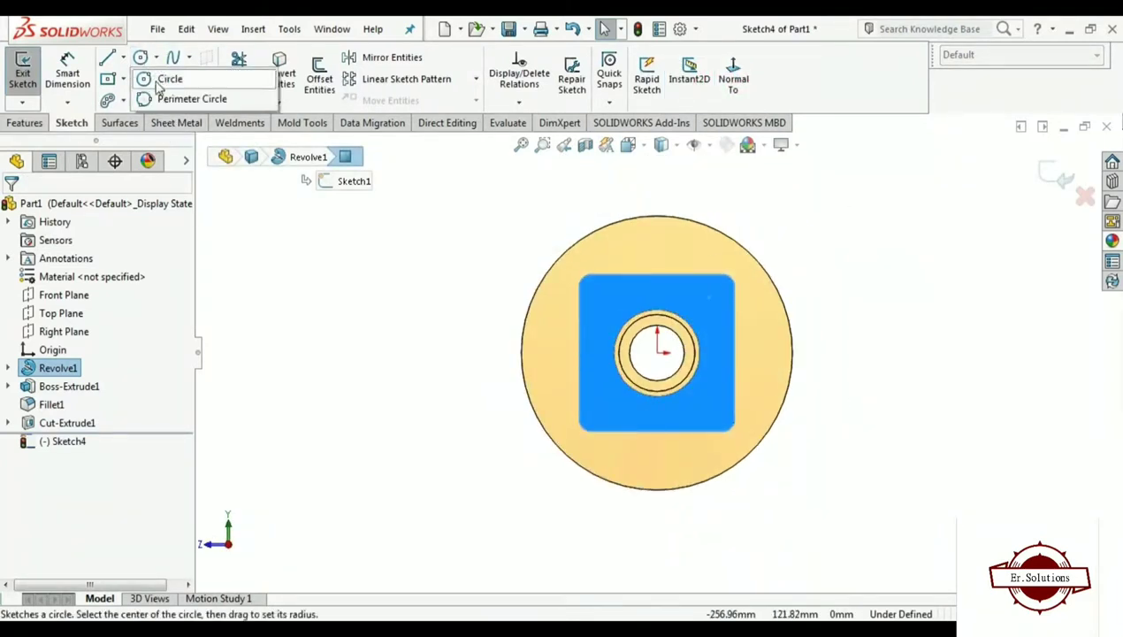
click(163, 78)
click(659, 354)
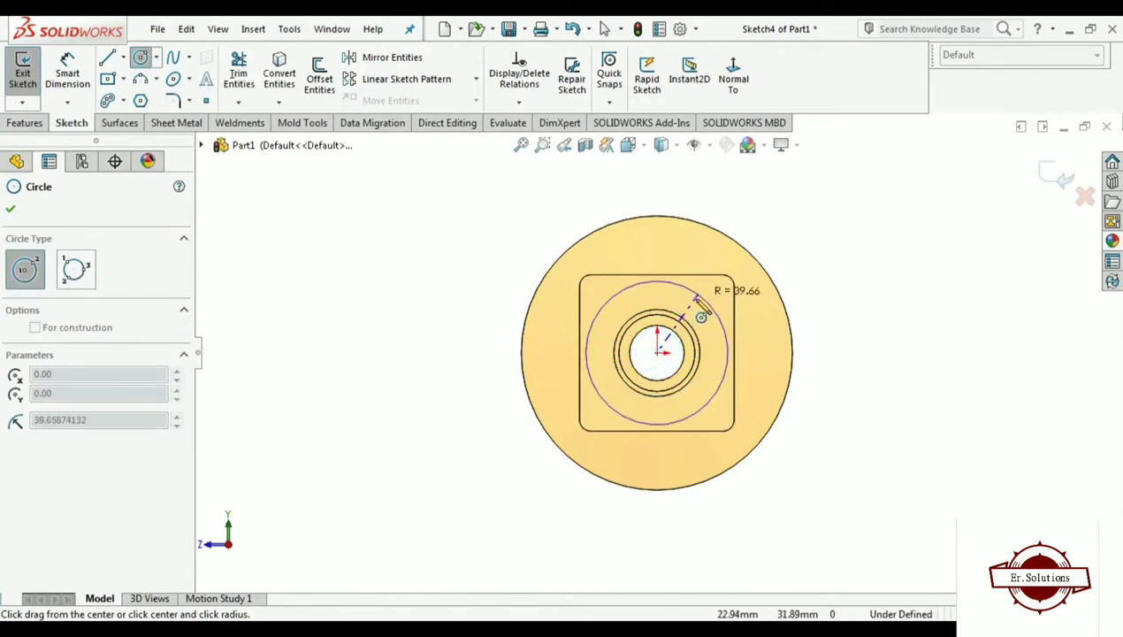
click(717, 317)
key(Escape)
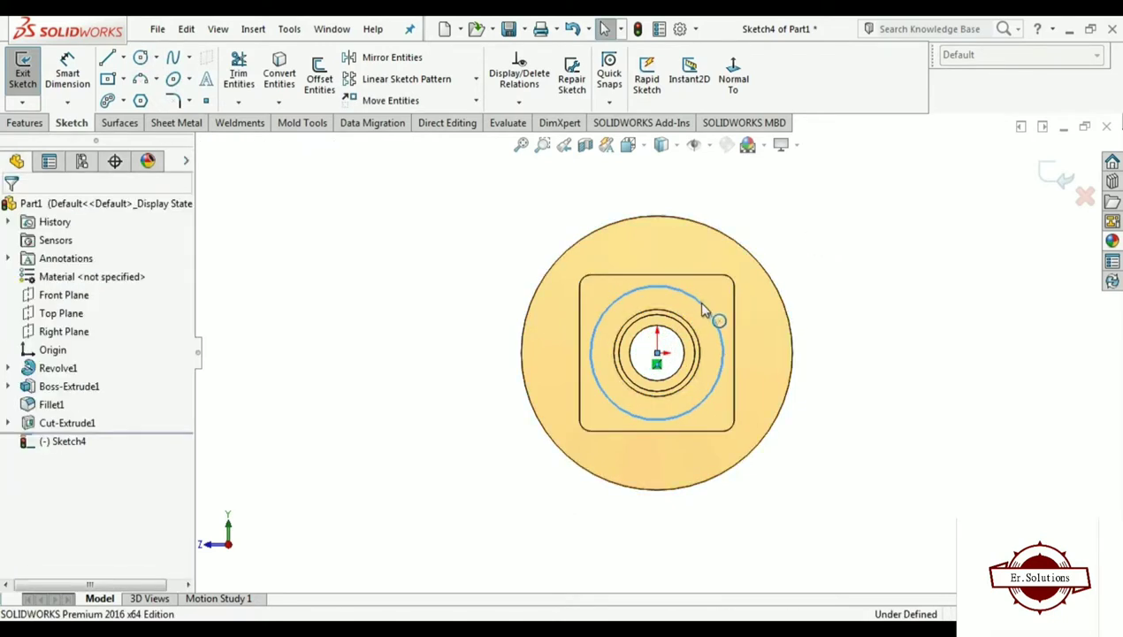
click(715, 319)
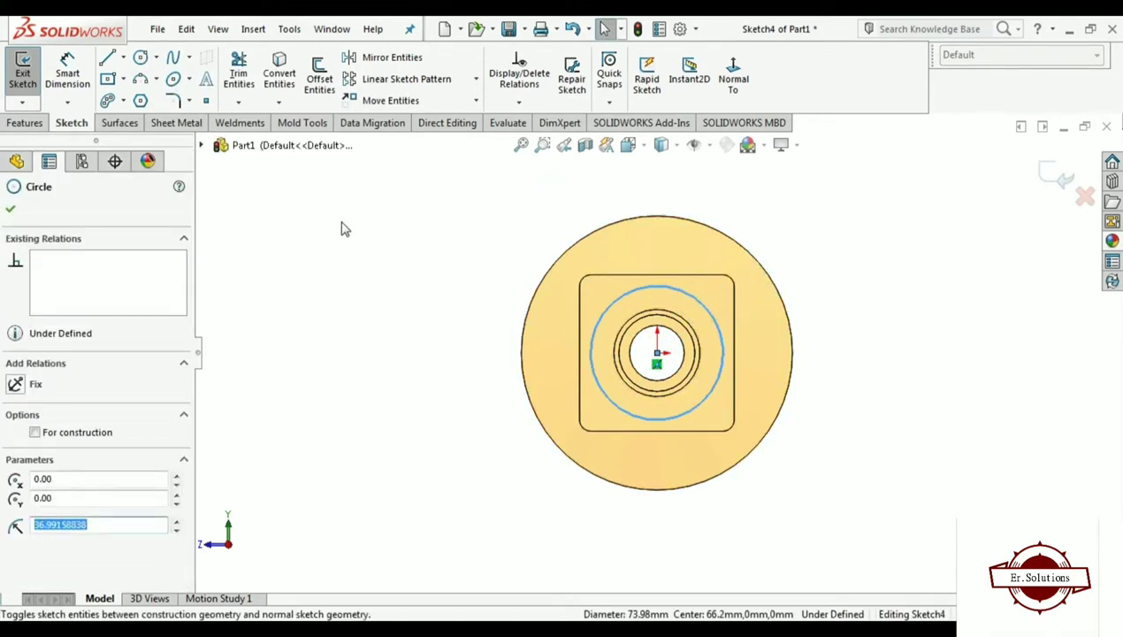
click(168, 86)
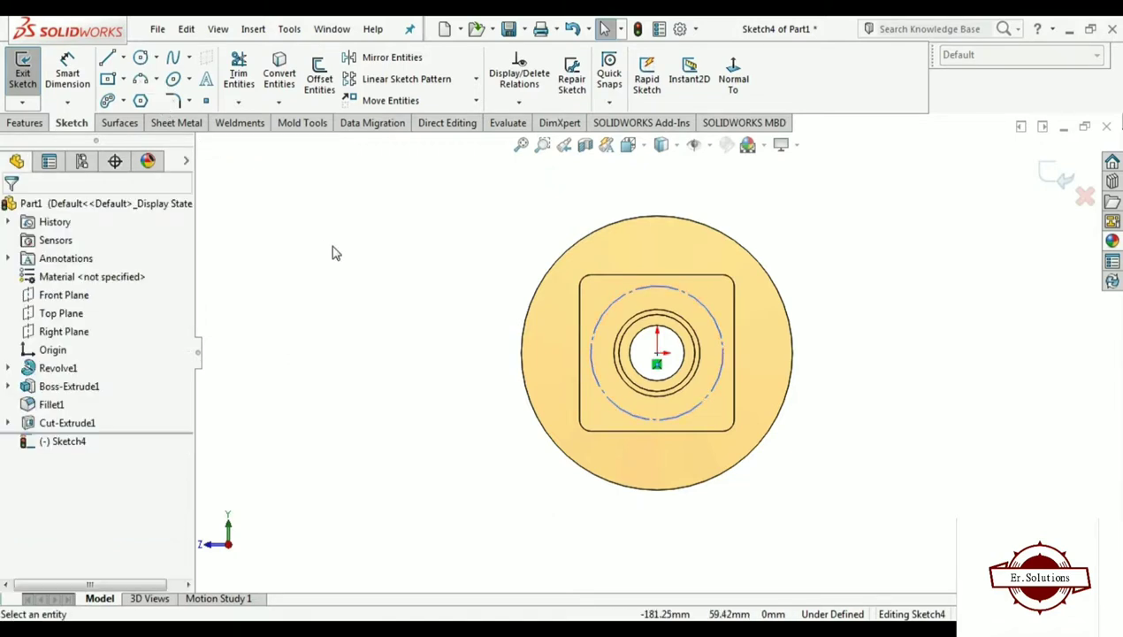
Add a small hole circle on the construction circle and two centerlines from the origin
click(142, 59)
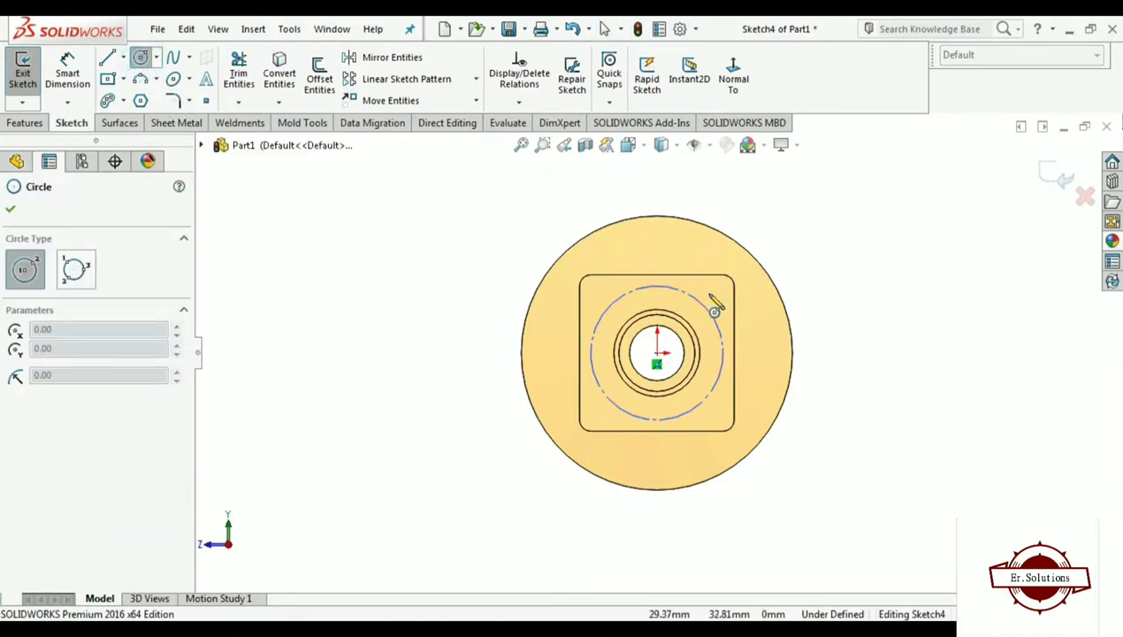
click(697, 299)
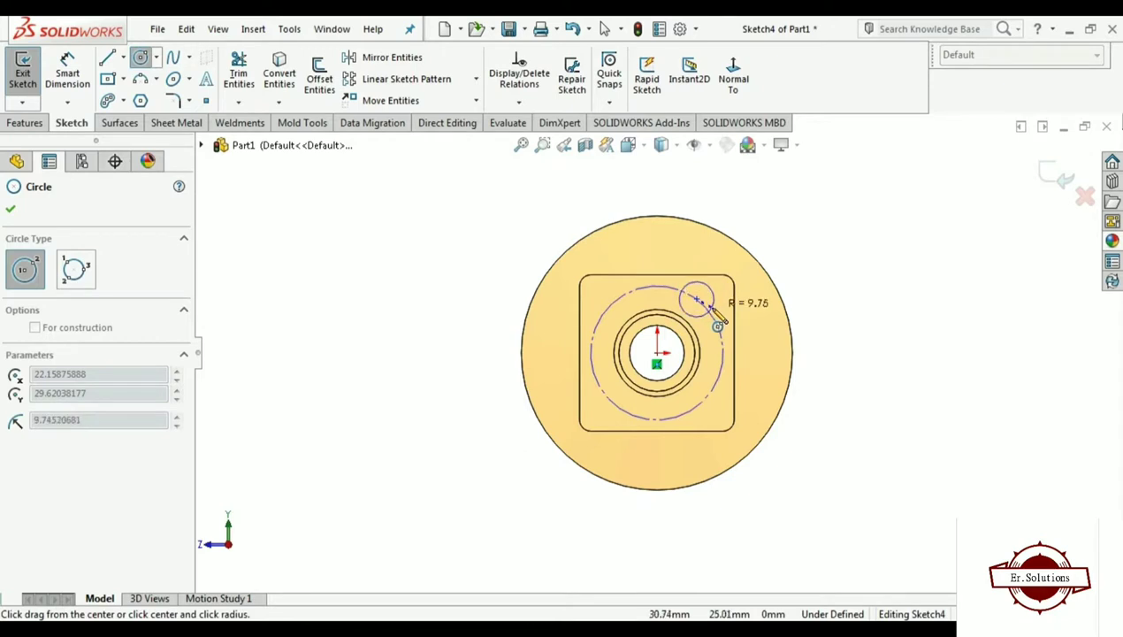
click(710, 310)
key(Escape)
click(122, 58)
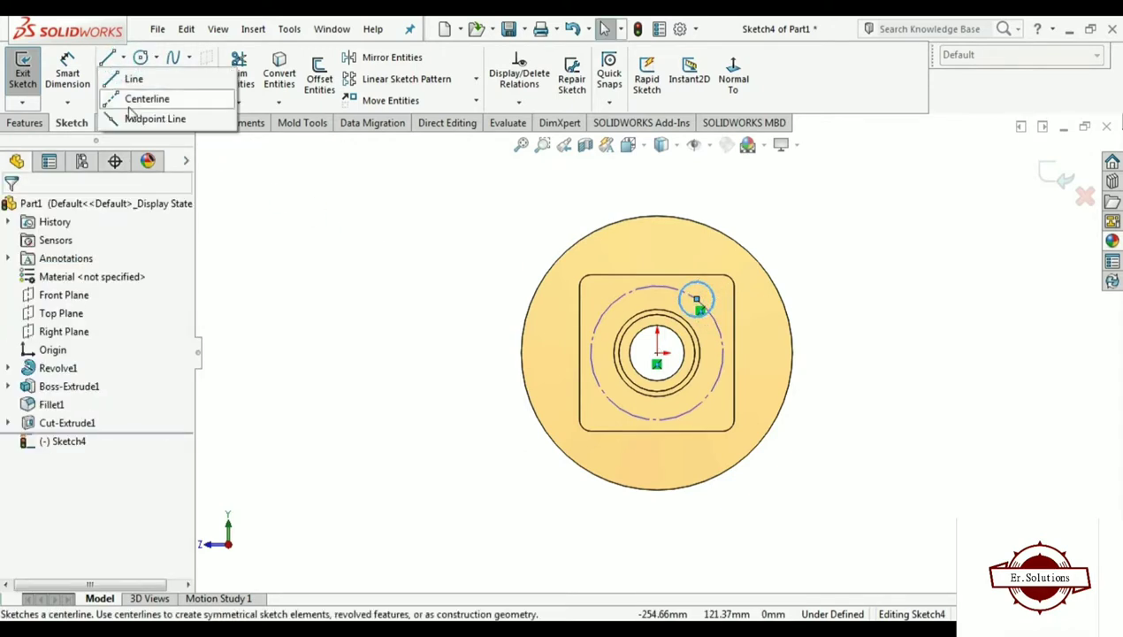
click(133, 101)
scroll(677, 317, down, 2)
scroll(678, 317, down, 2)
click(678, 317)
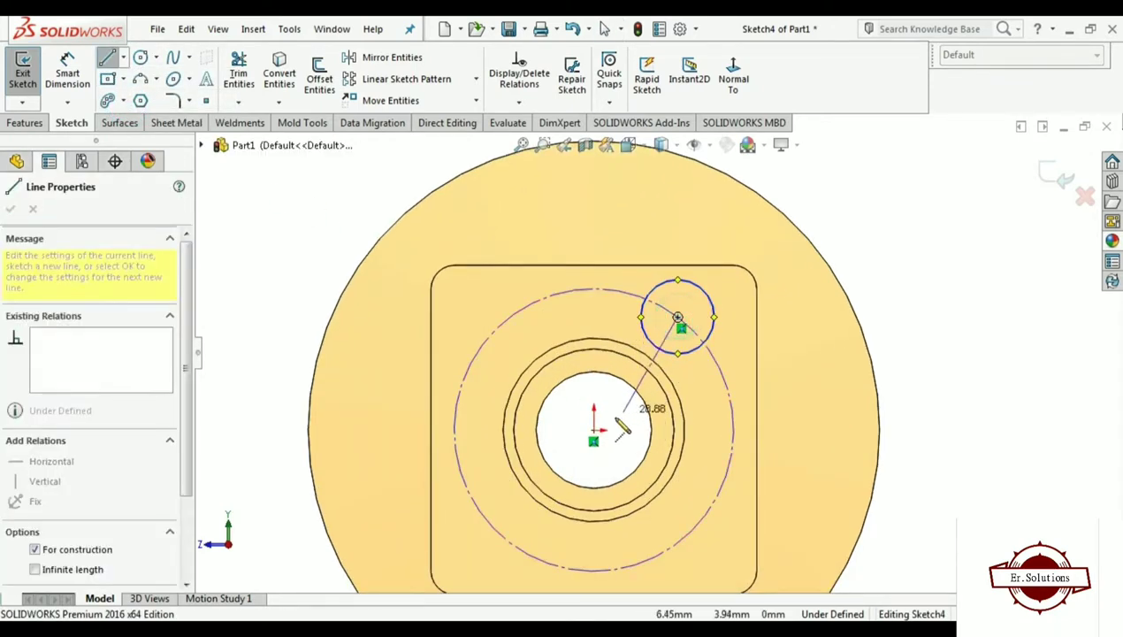
click(594, 431)
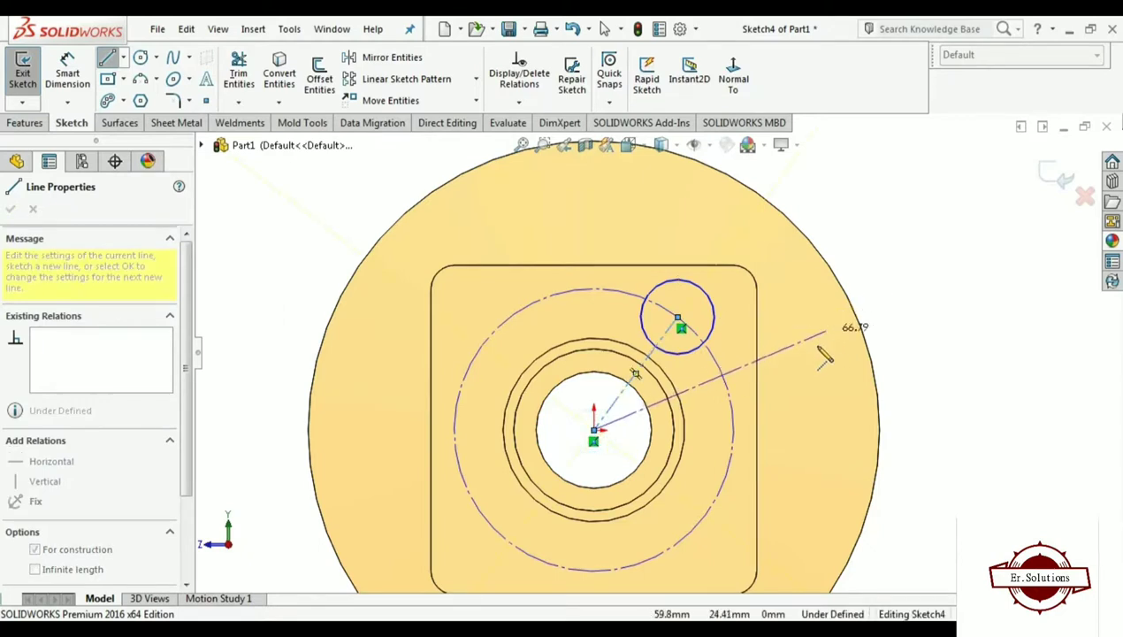
click(733, 431)
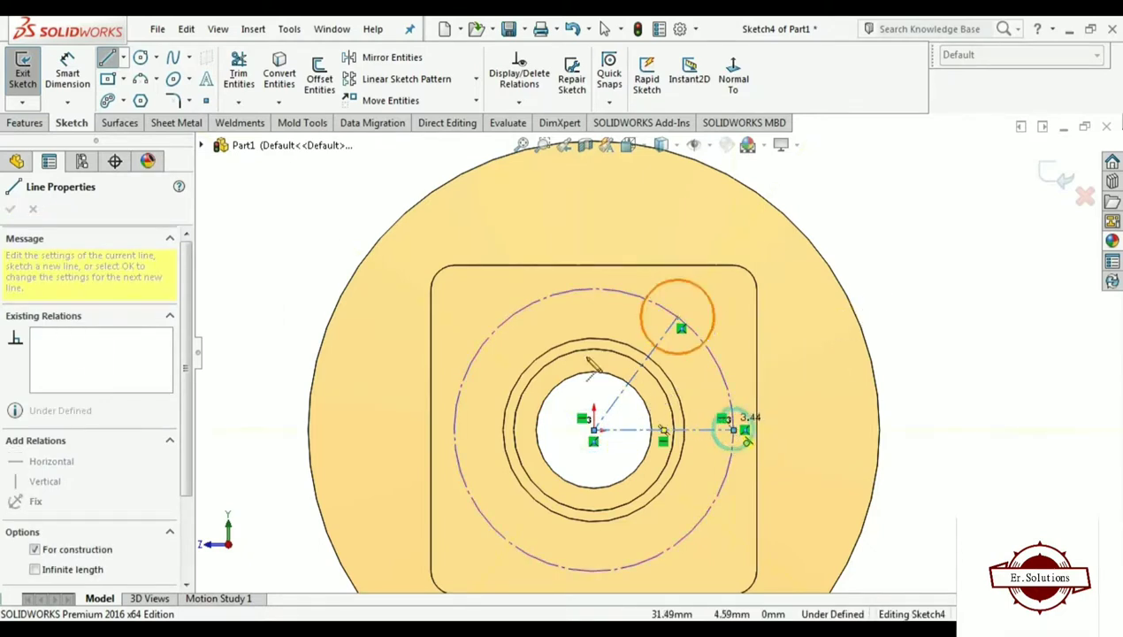
key(Escape)
click(69, 80)
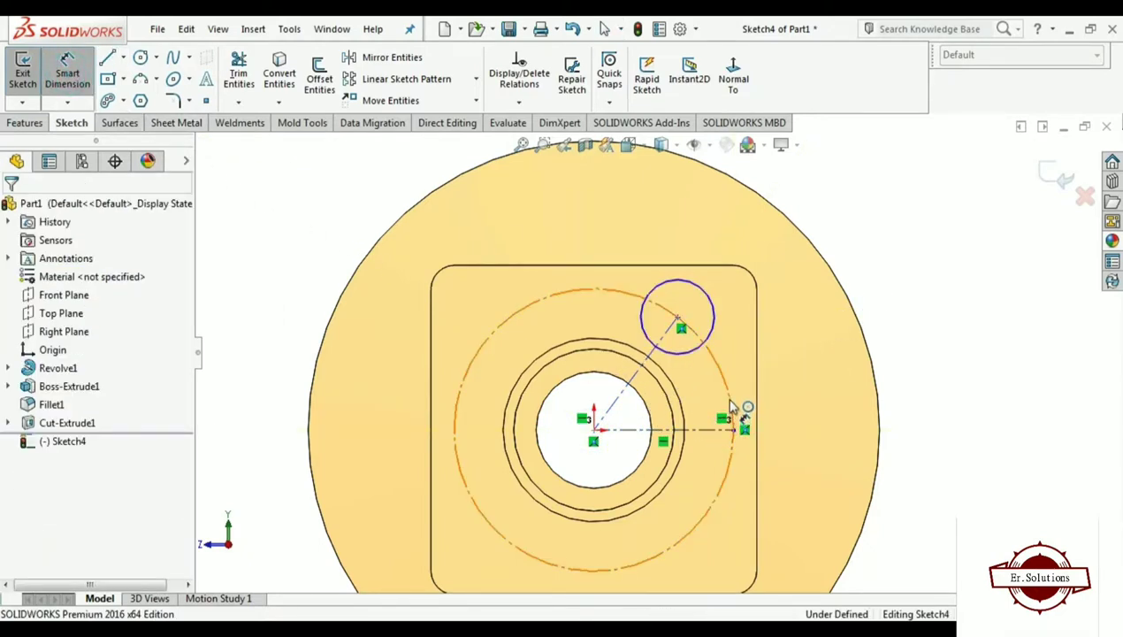
Dimension the construction circle at Ø65 mm and the hole circle at Ø13.80 mm
click(731, 409)
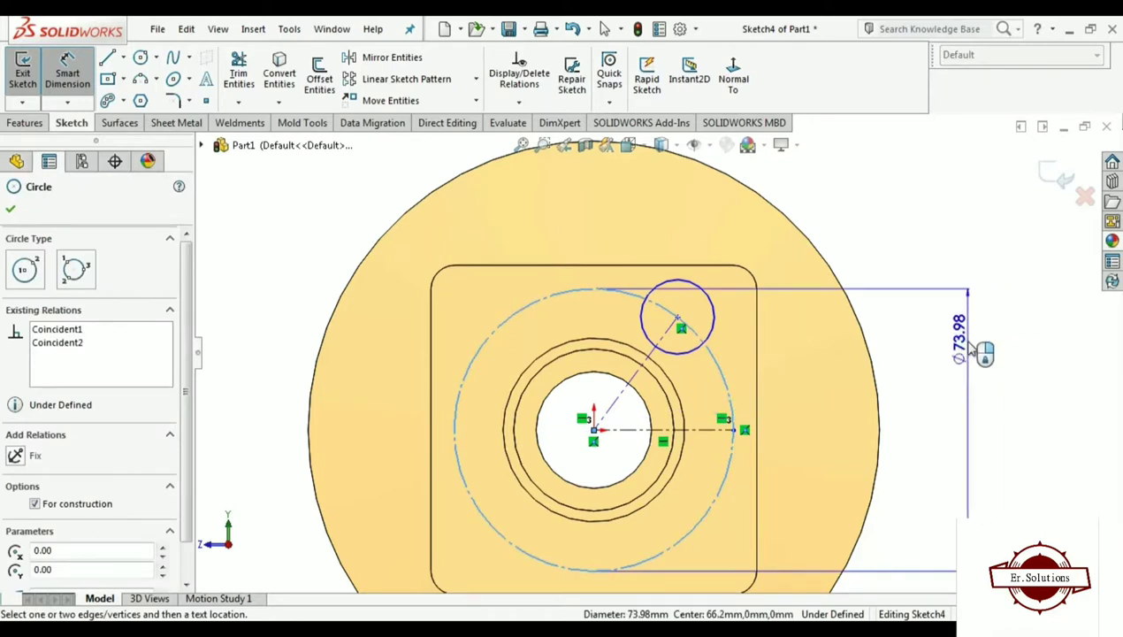
click(973, 350)
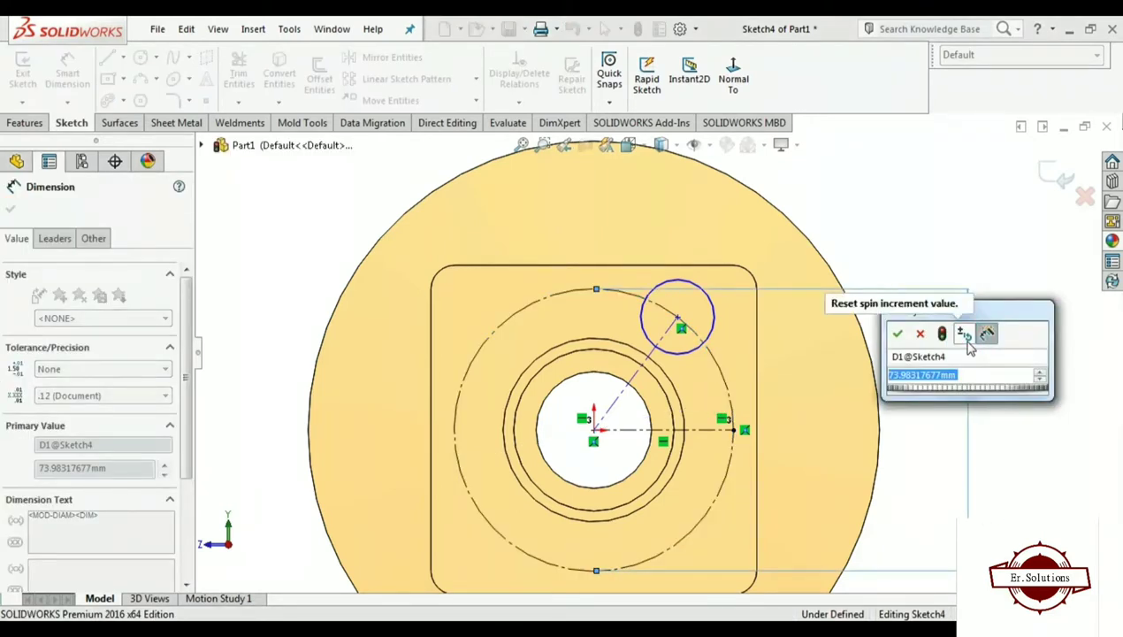
text(65)
key(Return)
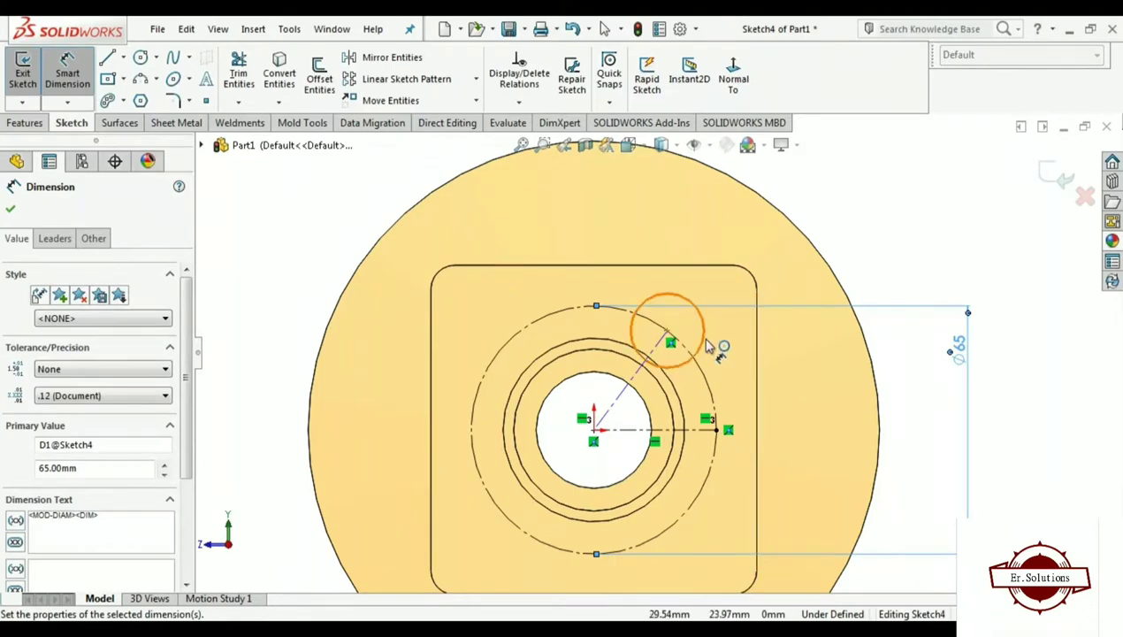
click(707, 343)
click(830, 248)
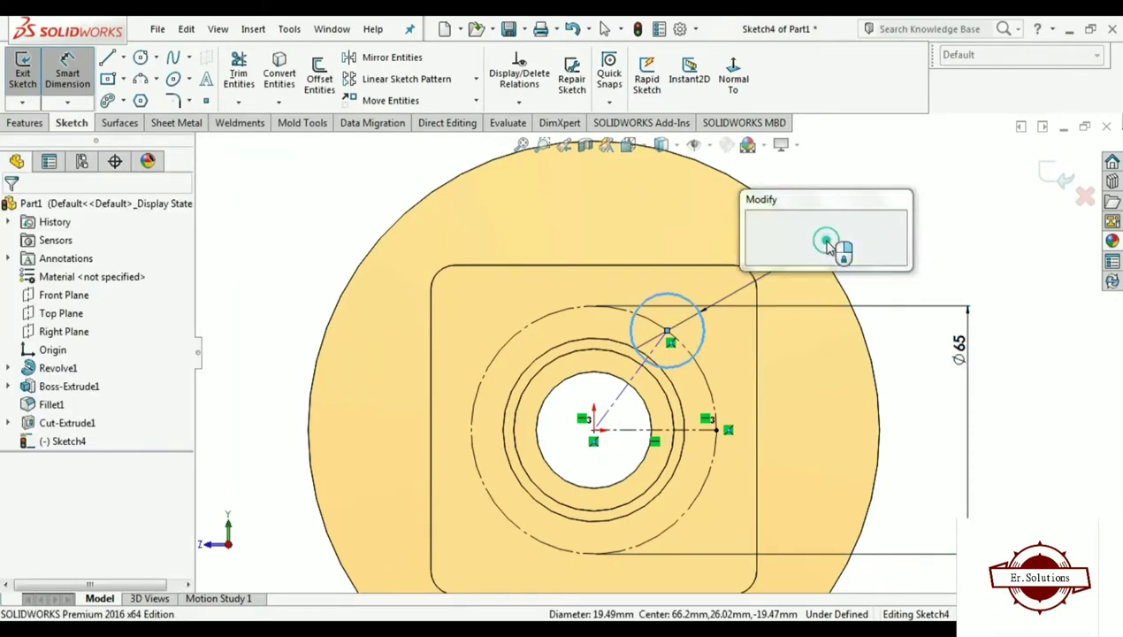
text(13.8)
key(Return)
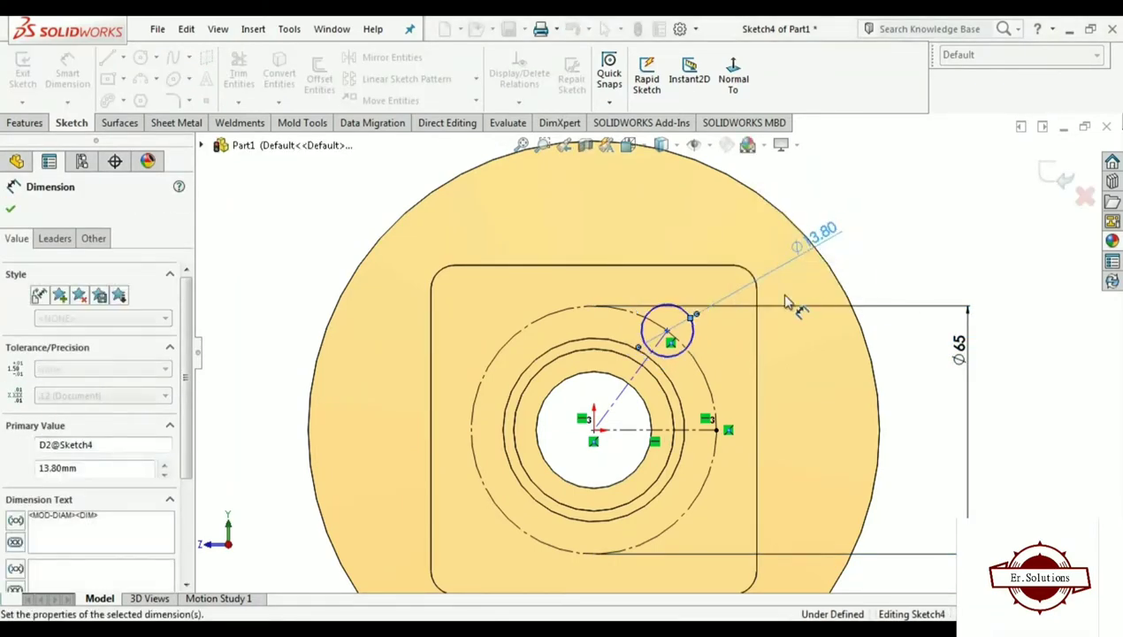
Add the 45° angle dimension between the slanted and horizontal centerlines
click(638, 380)
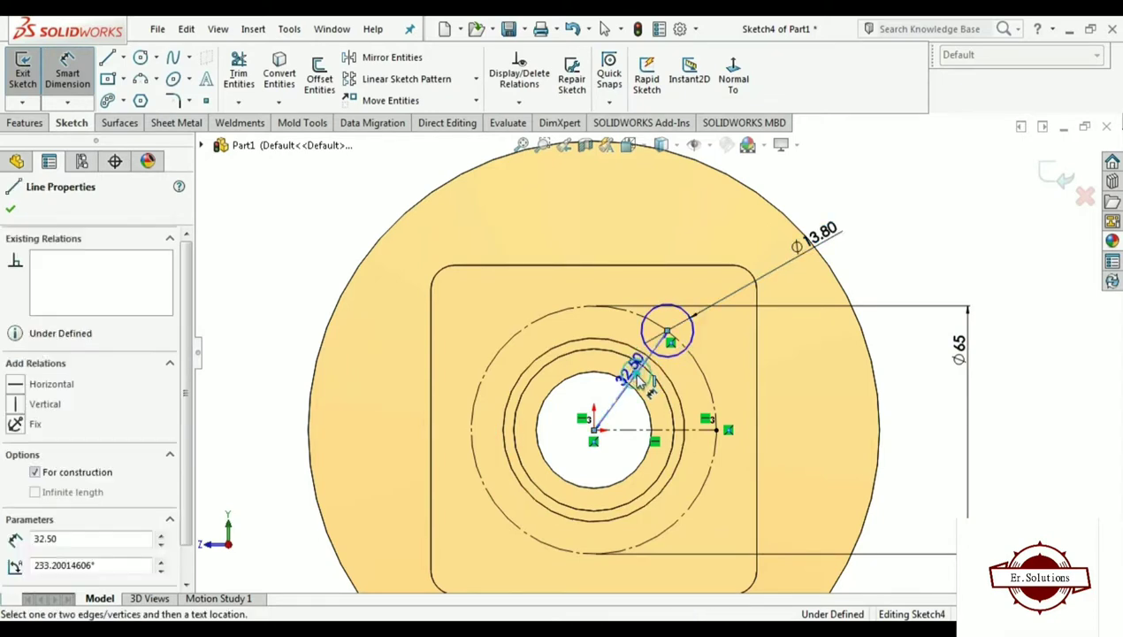
click(659, 431)
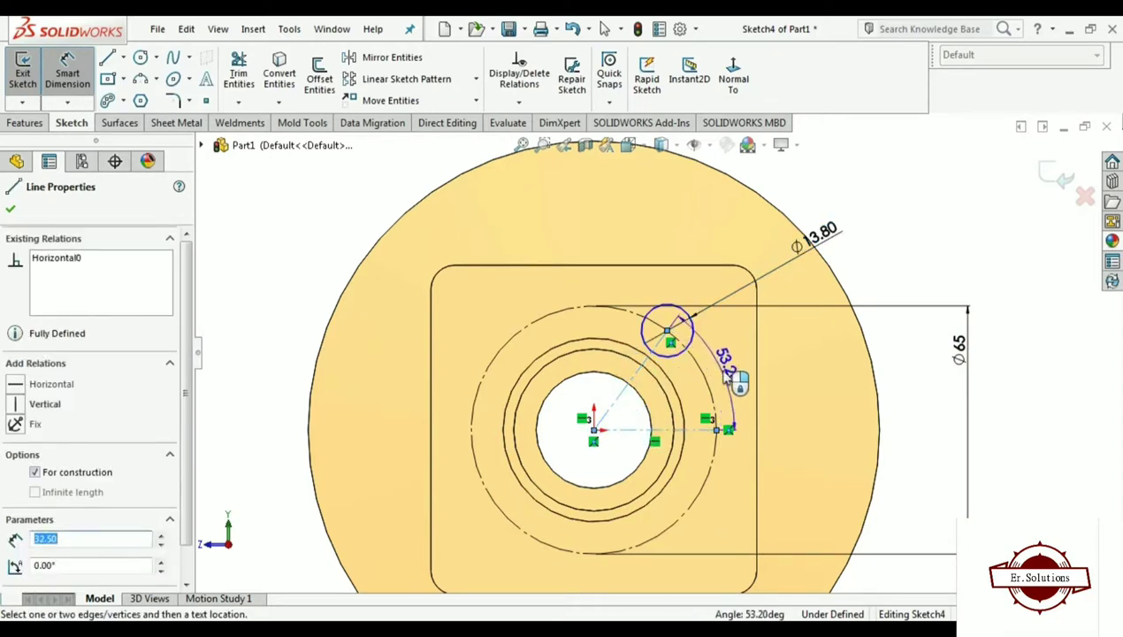
click(725, 370)
key(Return)
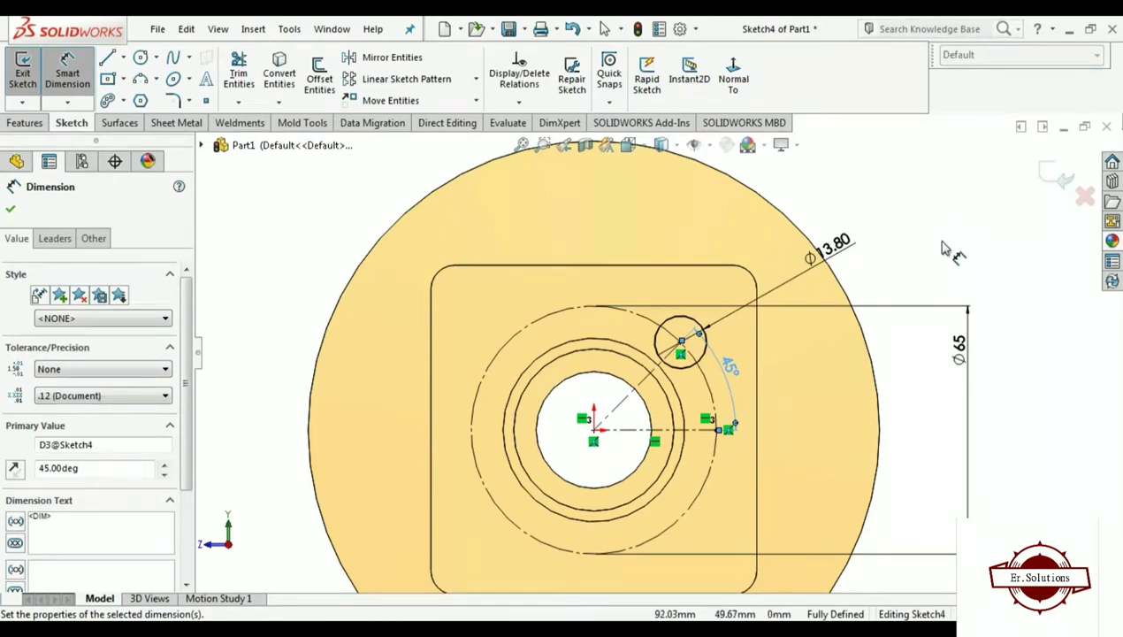
click(945, 251)
Orbit the part to check the sketch in 3D, then return to a face-on view
scroll(803, 346, up, 2)
scroll(526, 468, up, 2)
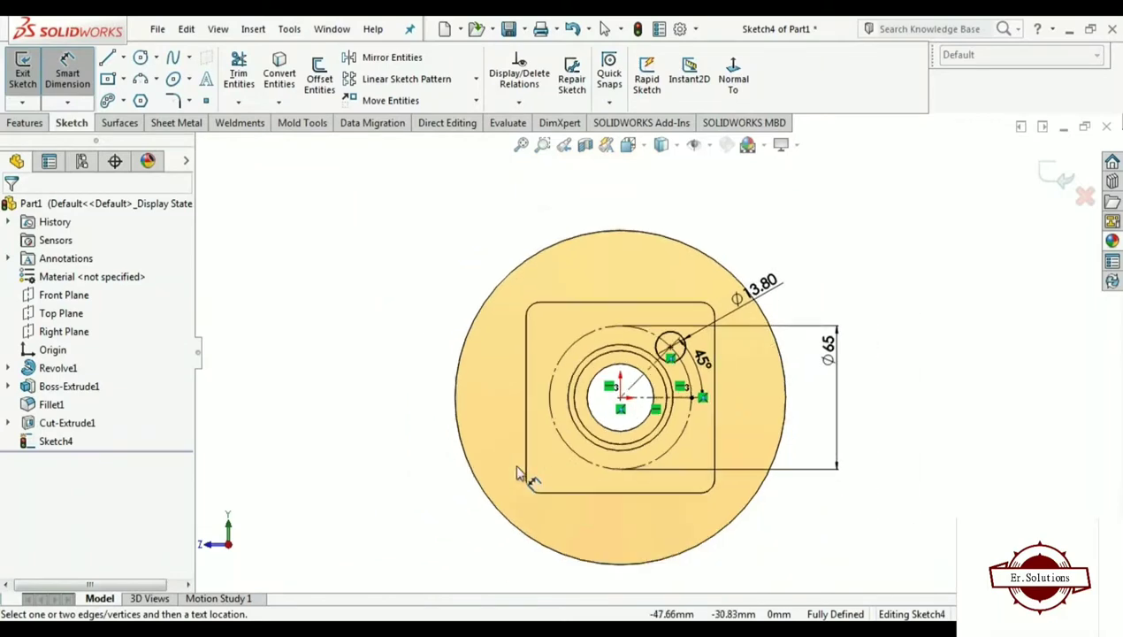
scroll(611, 376, down, 1)
mouse_move(611, 375)
middle_down()
mouse_move(568, 431)
mouse_move(584, 315)
middle_up()
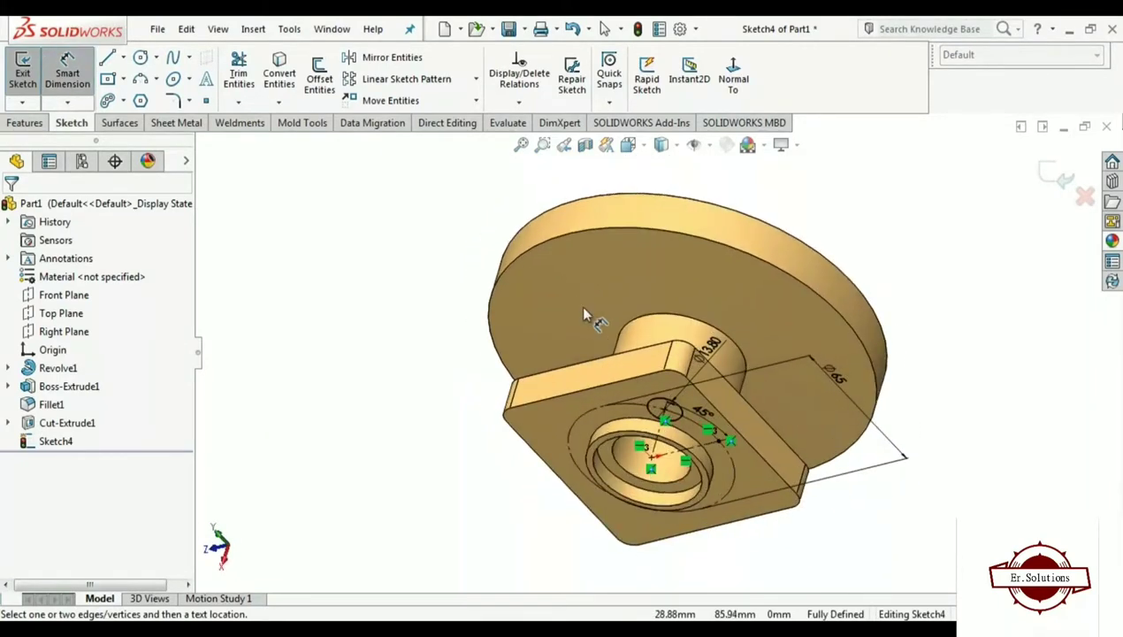
scroll(532, 361, up, 2)
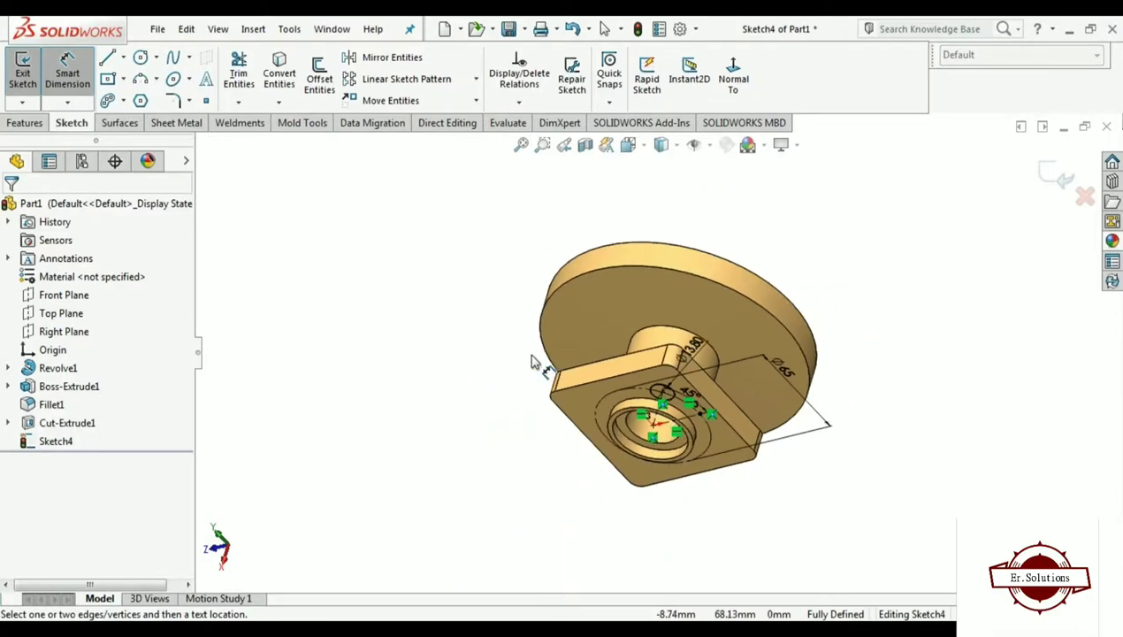
scroll(531, 364, down, 2)
scroll(533, 364, up, 1)
scroll(484, 352, up, 1)
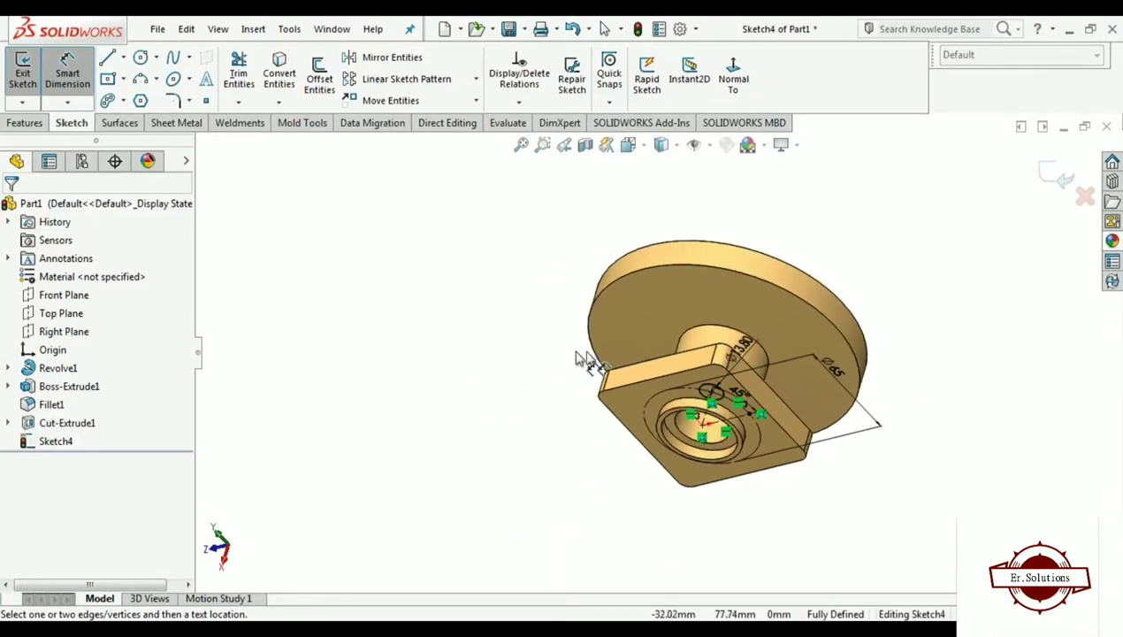
middle_drag(576, 359, 594, 193)
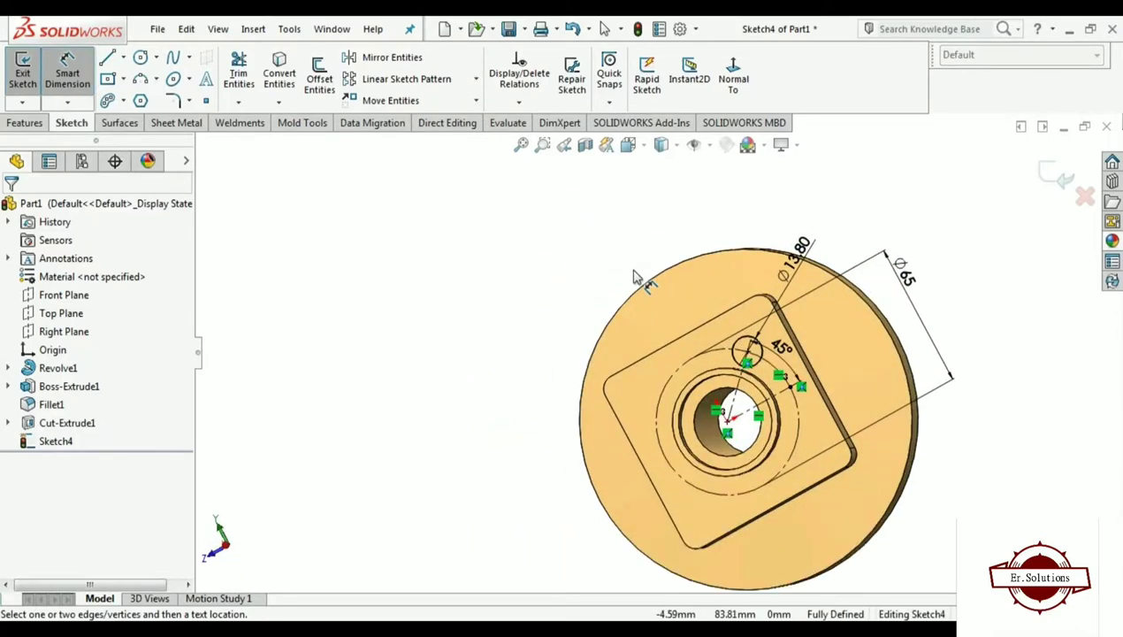
middle_drag(634, 277, 635, 357)
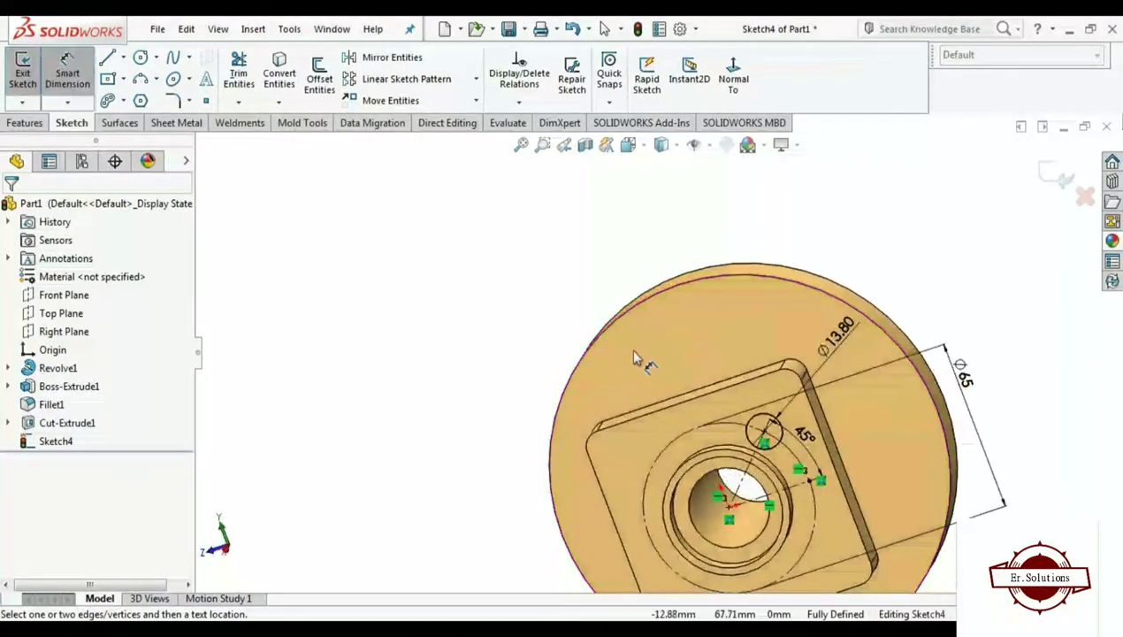
key(ctrl+8)
Extrude-cut the Ø13.80 hole sketch Blind 20 mm deep into the square boss
click(25, 123)
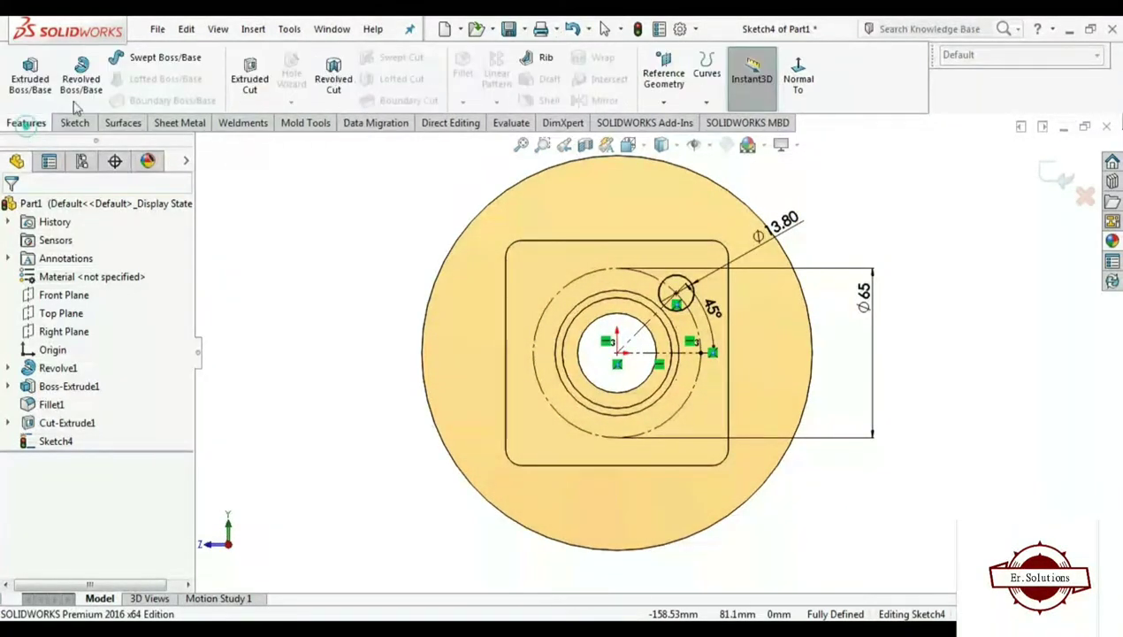
click(250, 84)
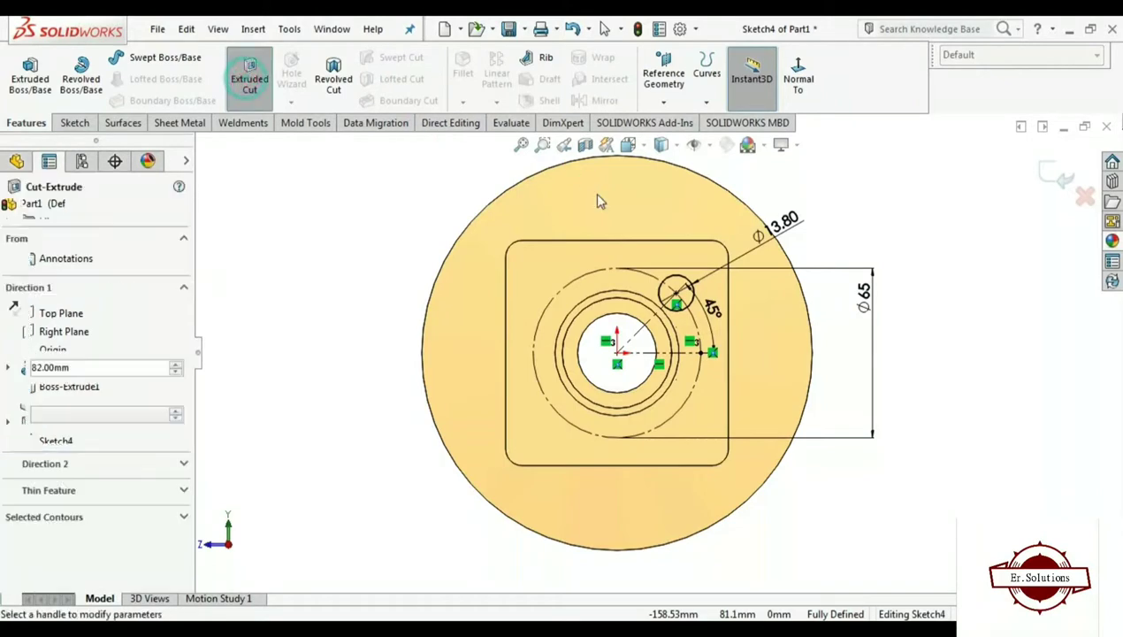
middle_drag(593, 192, 656, 365)
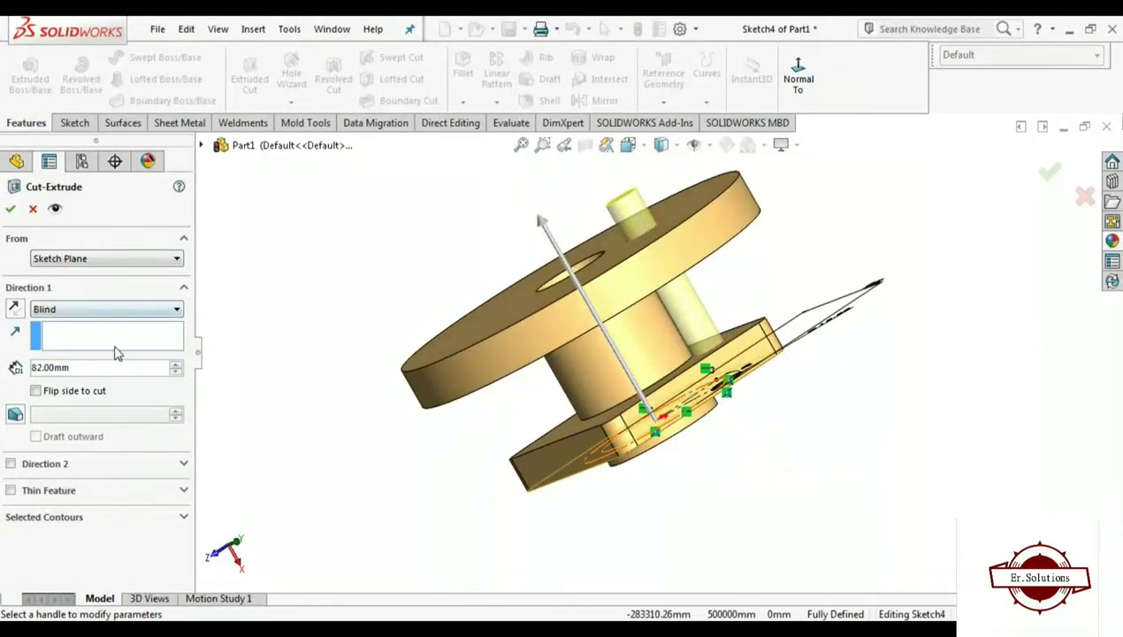
click(95, 367)
text(20)
key(Return)
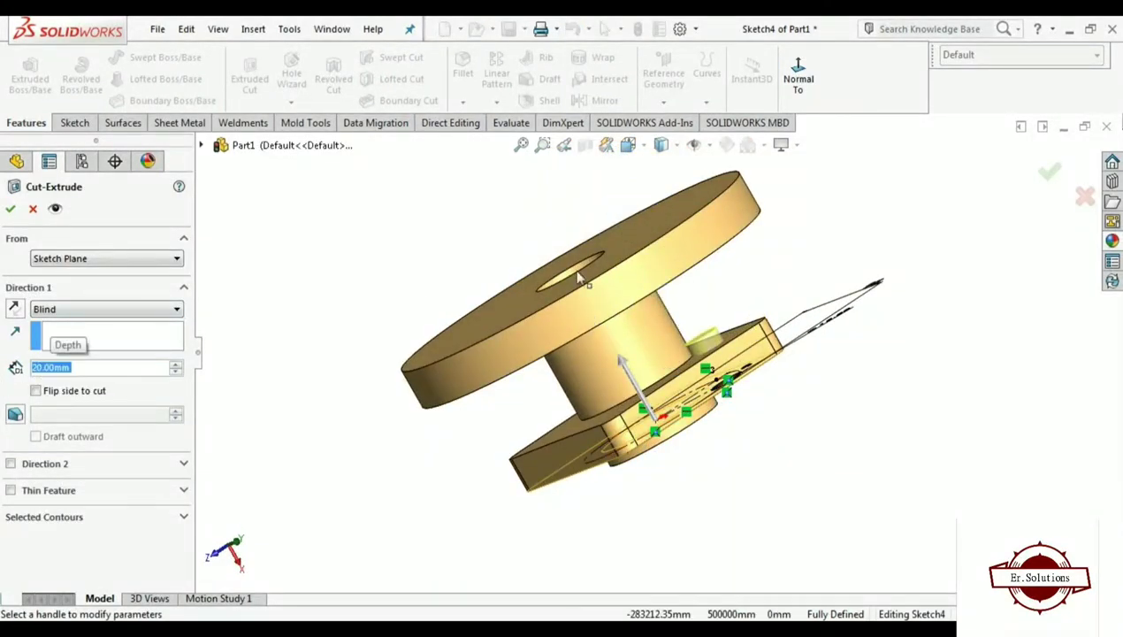
key(Return)
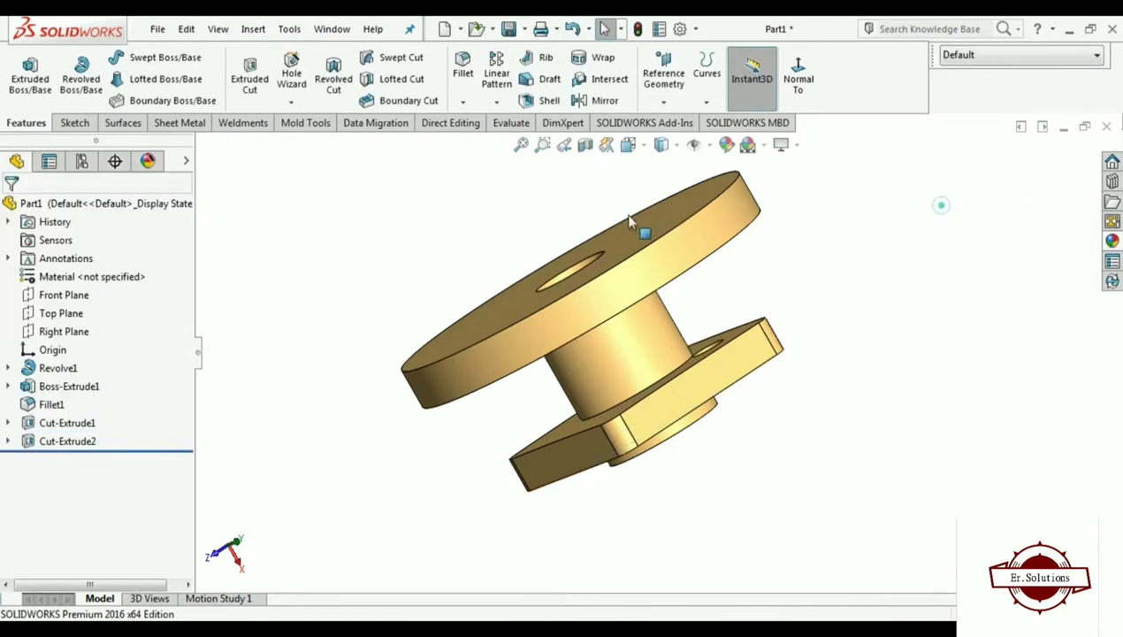
mouse_move(639, 224)
middle_down()
mouse_move(623, 424)
mouse_move(522, 196)
mouse_move(629, 369)
mouse_move(611, 257)
mouse_move(580, 258)
mouse_move(587, 340)
middle_up()
scroll(587, 272, up, 2)
scroll(652, 318, down, 3)
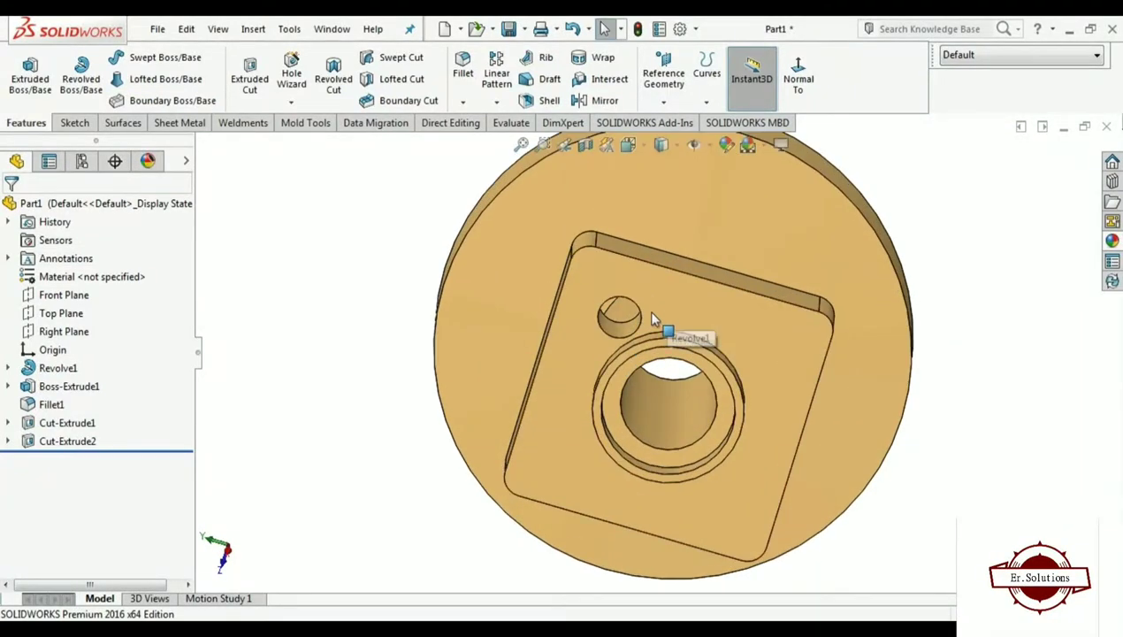
Reopen the hole's sketch face-on for editing, leaving the 13.80 mm diameter unchanged
click(627, 335)
click(686, 256)
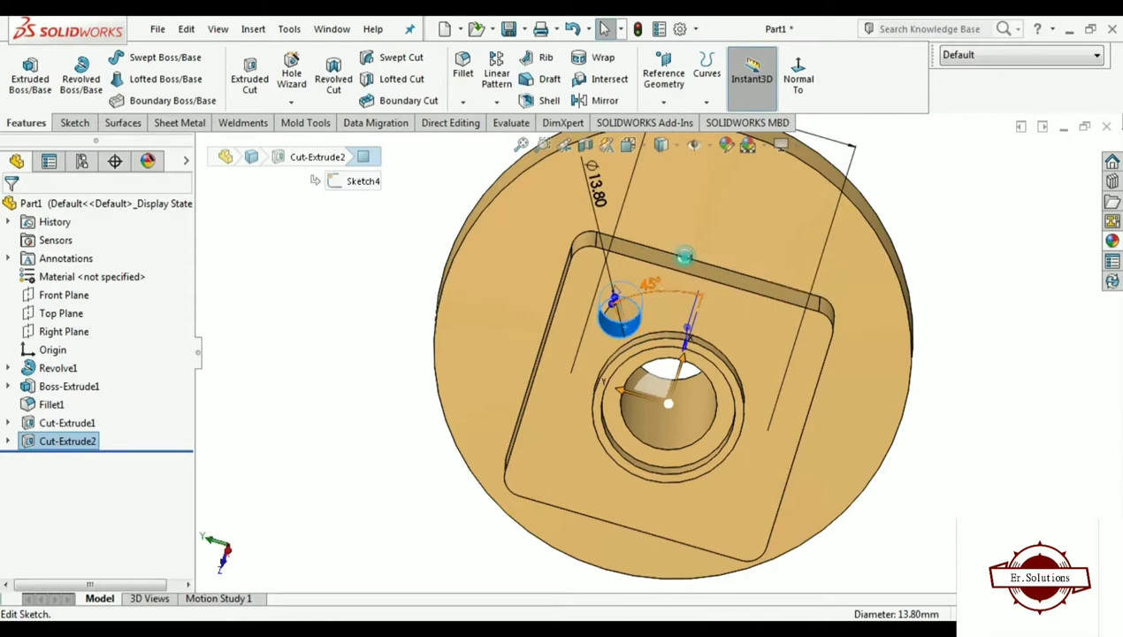
scroll(688, 277, up, 2)
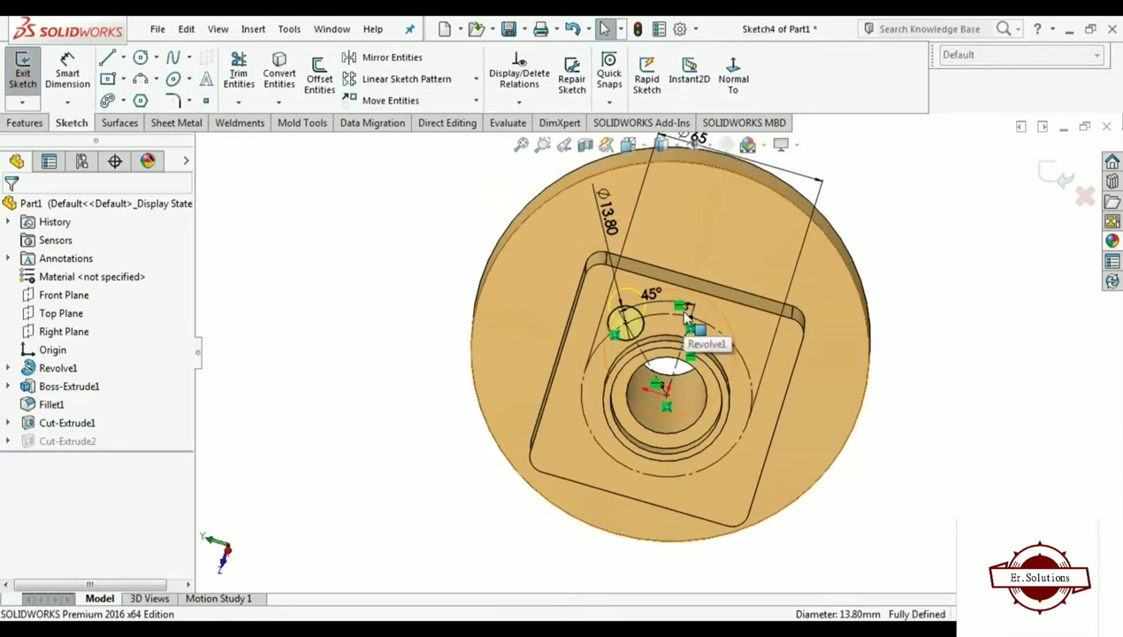
key(ctrl+8)
scroll(694, 305, down, 2)
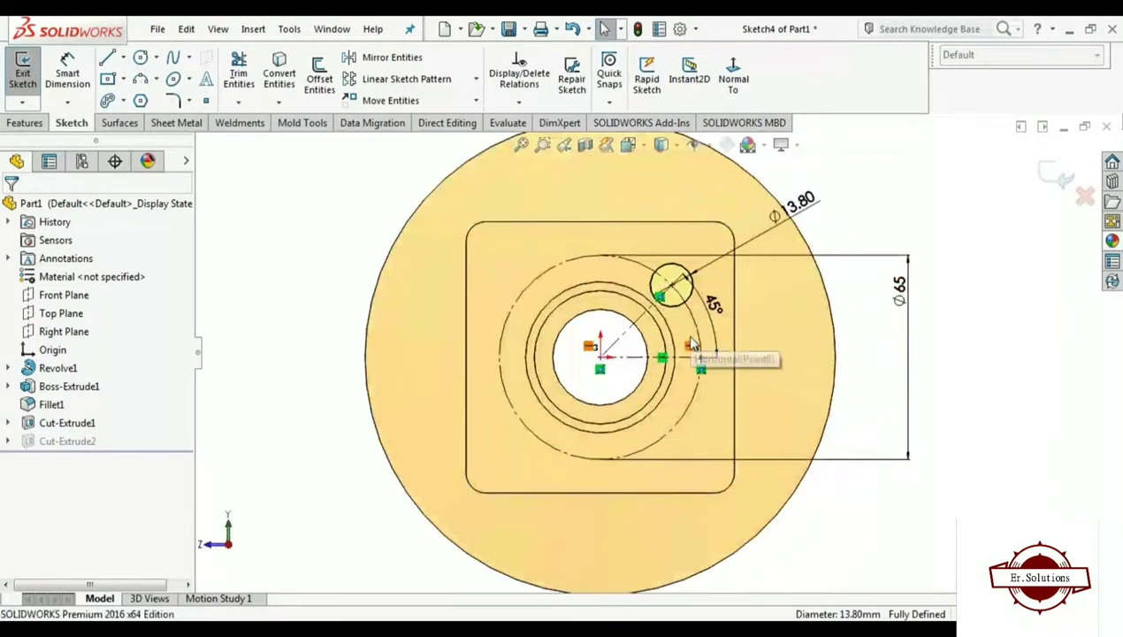
scroll(699, 296, down, 2)
scroll(691, 256, down, 1)
scroll(681, 270, down, 1)
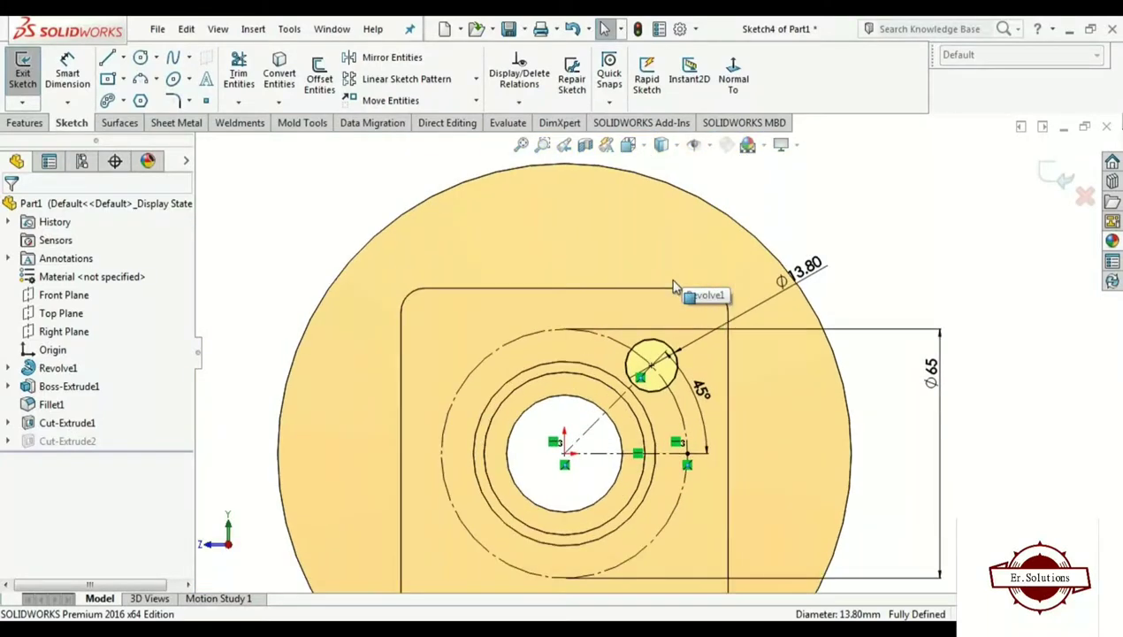
scroll(674, 285, down, 1)
scroll(677, 287, up, 2)
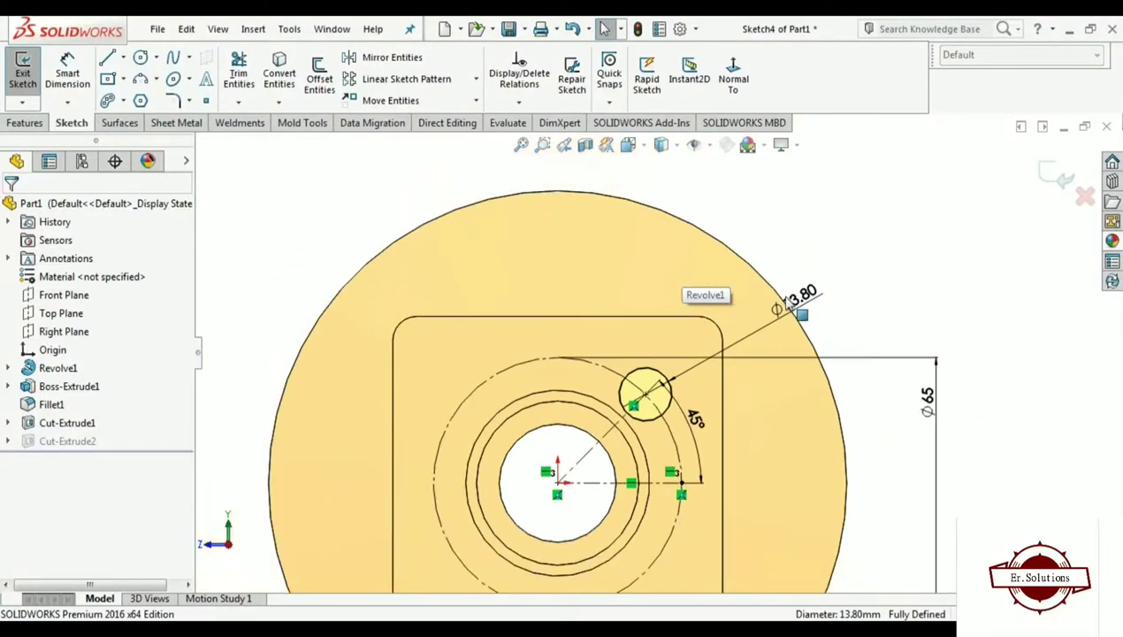
click(799, 303)
double_click(799, 303)
click(728, 295)
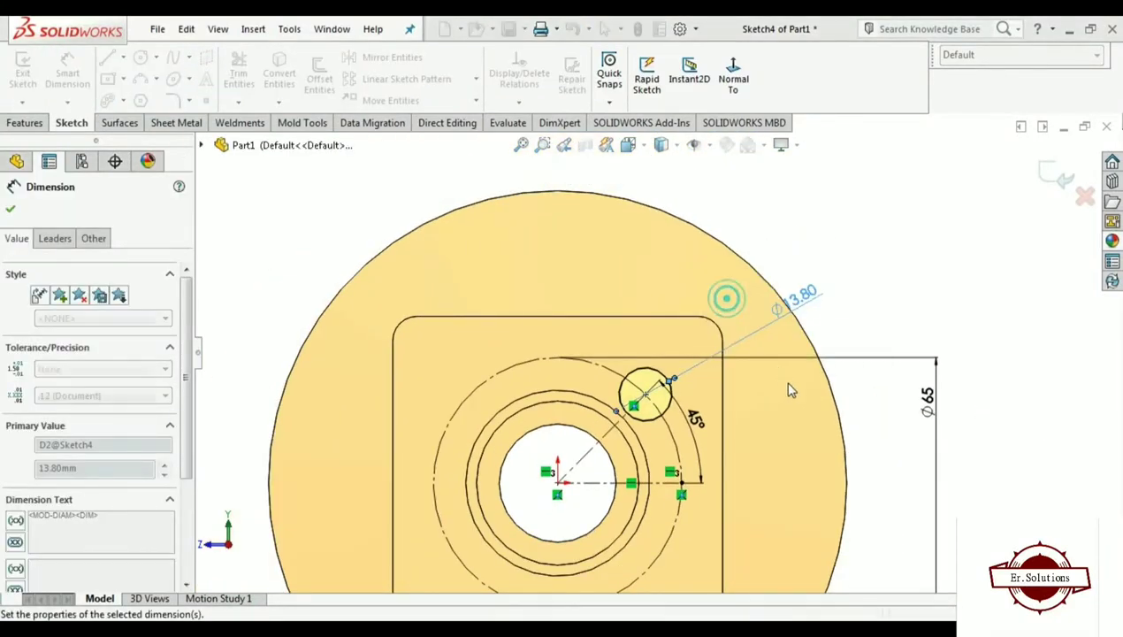
scroll(800, 398, up, 3)
scroll(840, 438, up, 1)
click(934, 393)
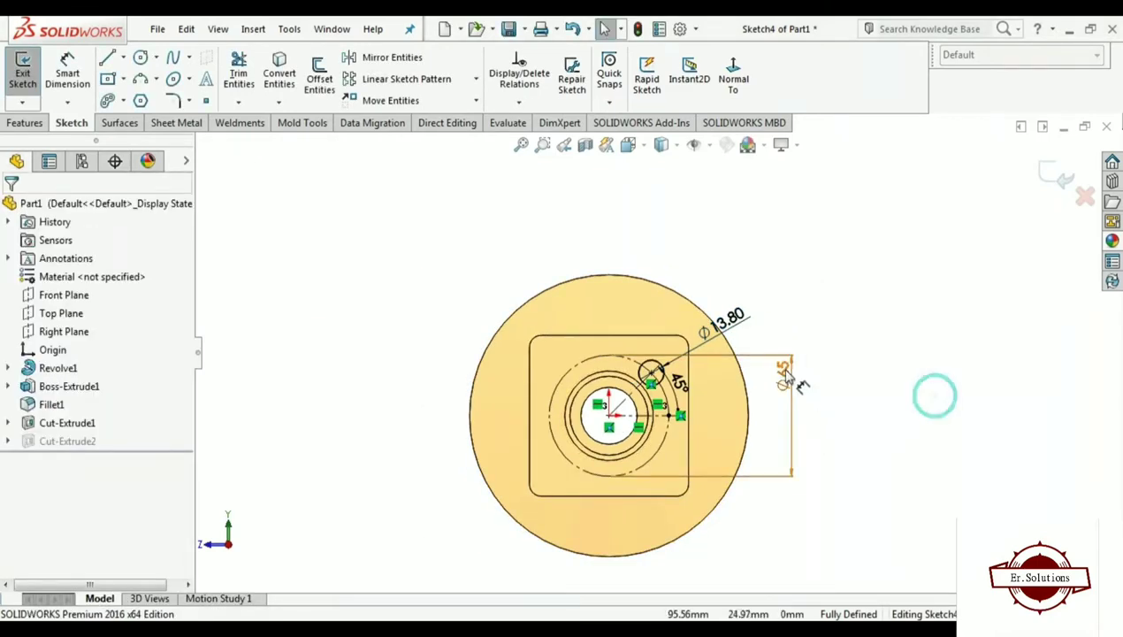
Change the locating circle diameter from 65 to 81.25 mm and exit the sketch
click(784, 372)
double_click(783, 372)
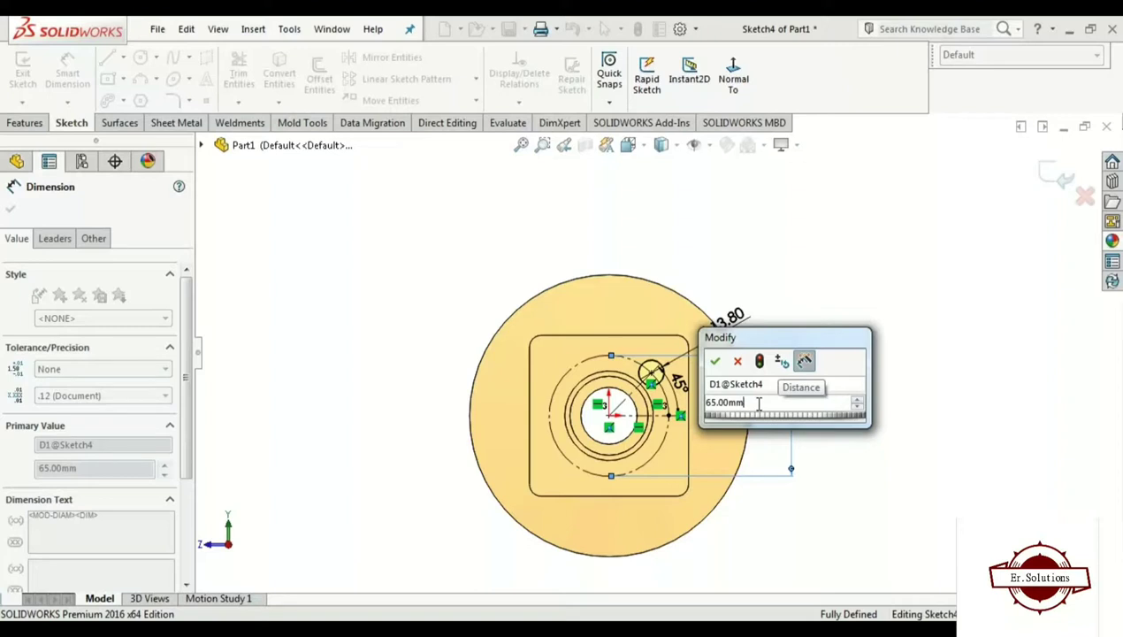
double_click(758, 403)
text(81)
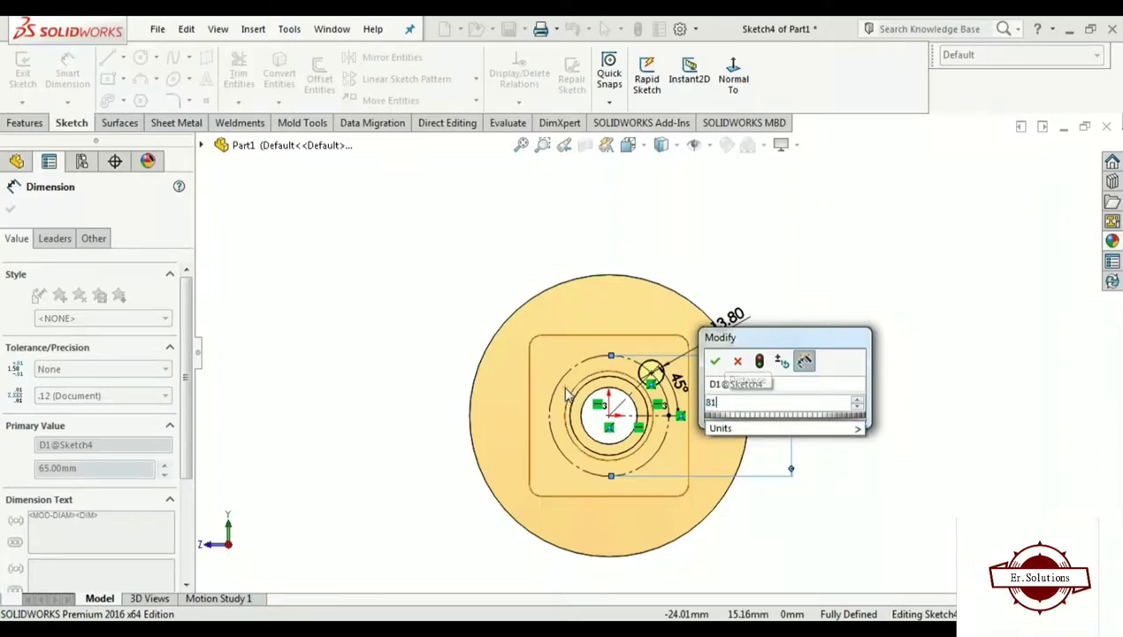
text(.25)
key(Return)
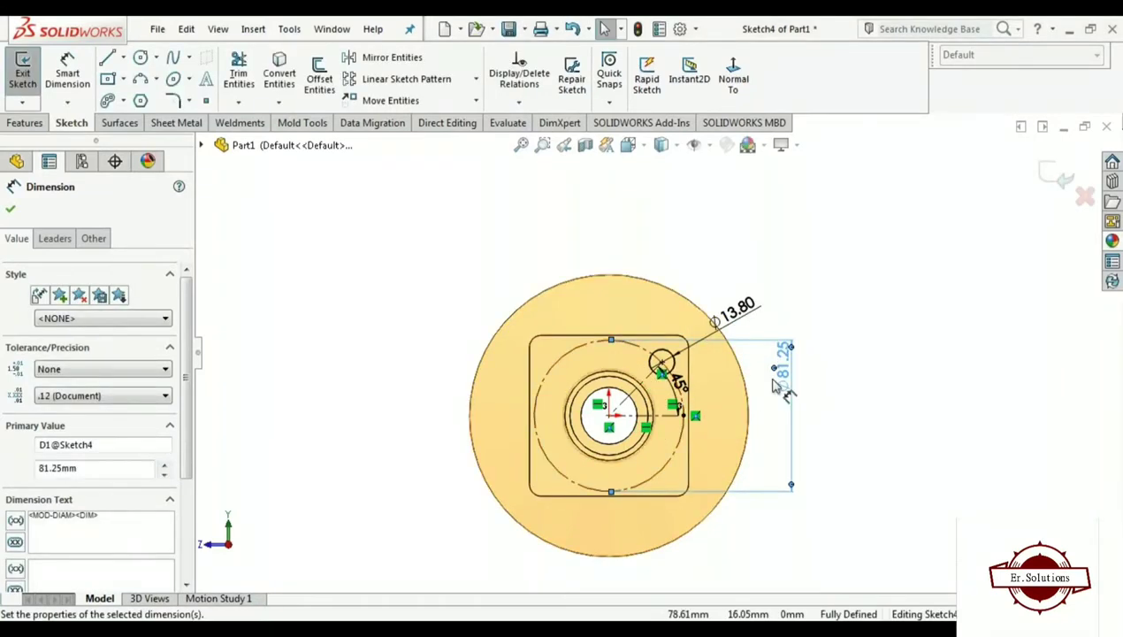
click(840, 369)
click(1072, 162)
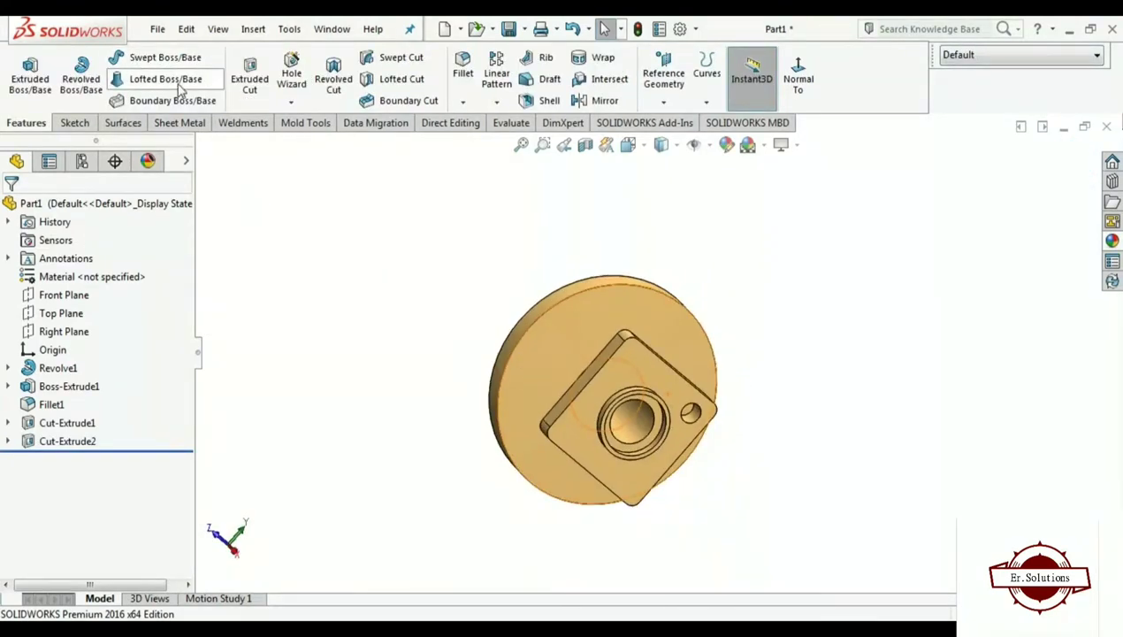
Circular-pattern Cut-Extrude2 around the central circular edge, 4 instances over 360°
click(497, 101)
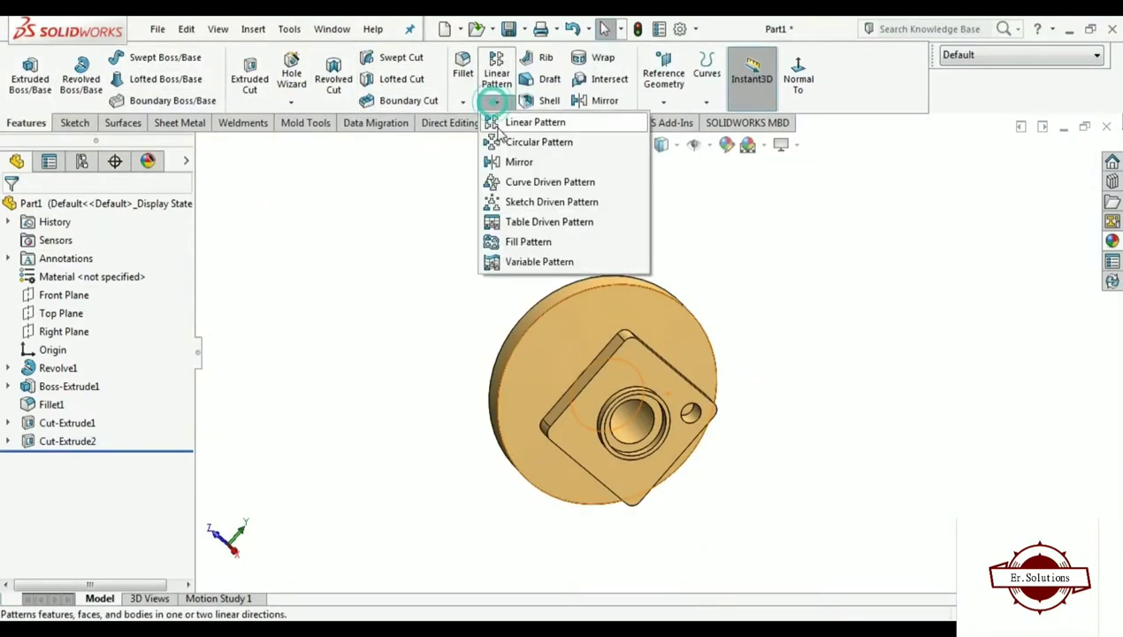
click(531, 141)
scroll(653, 409, down, 5)
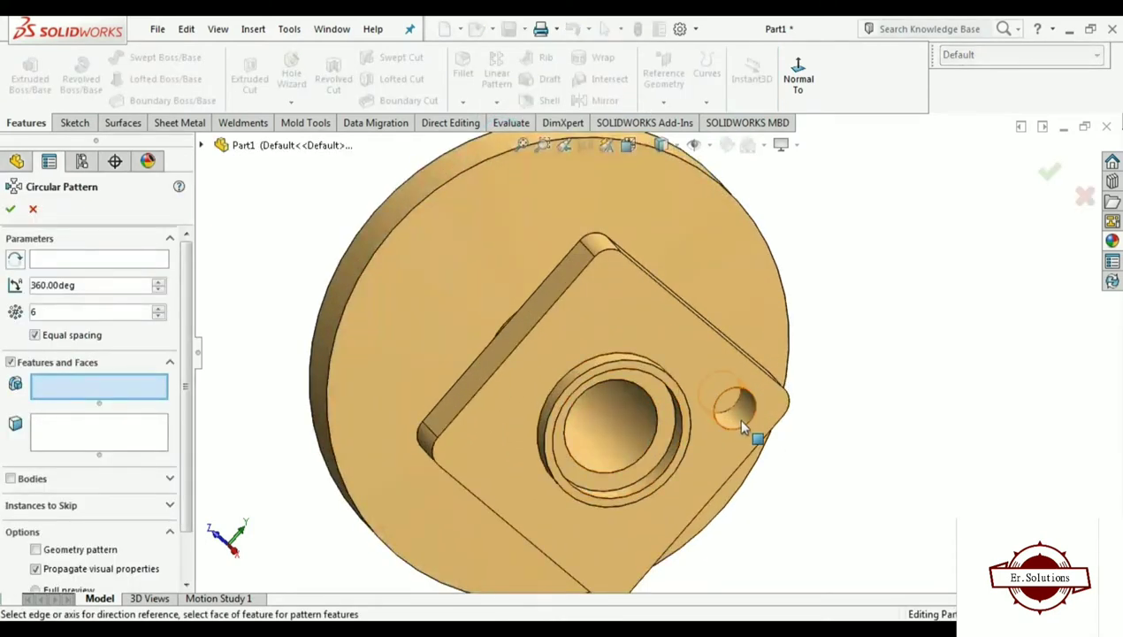
click(732, 416)
click(98, 260)
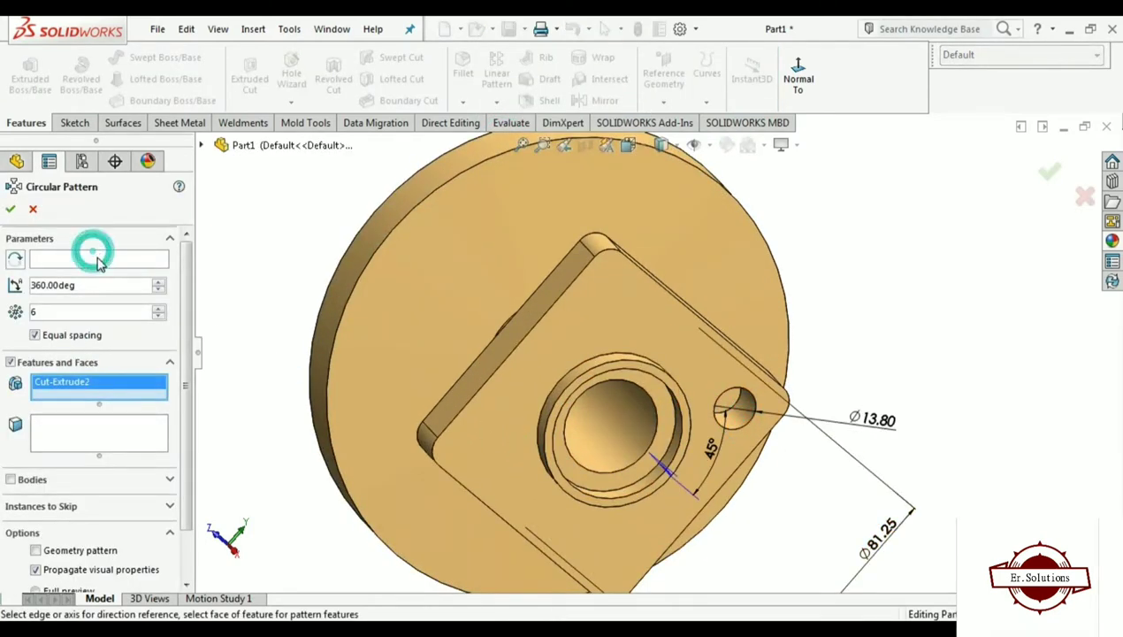
click(648, 369)
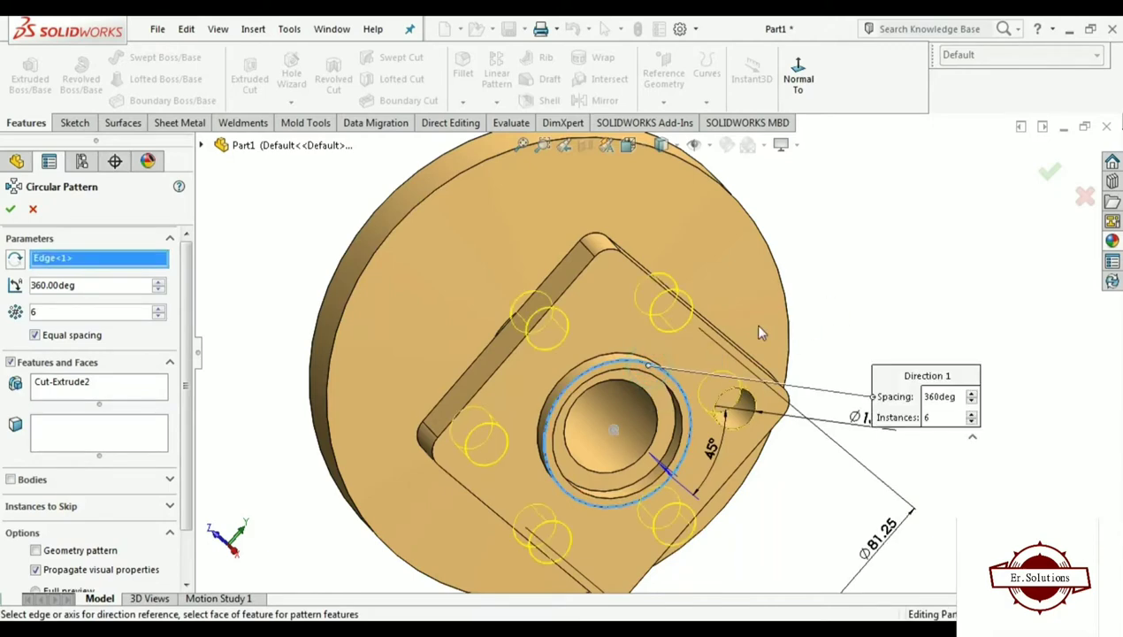
double_click(86, 313)
text(4)
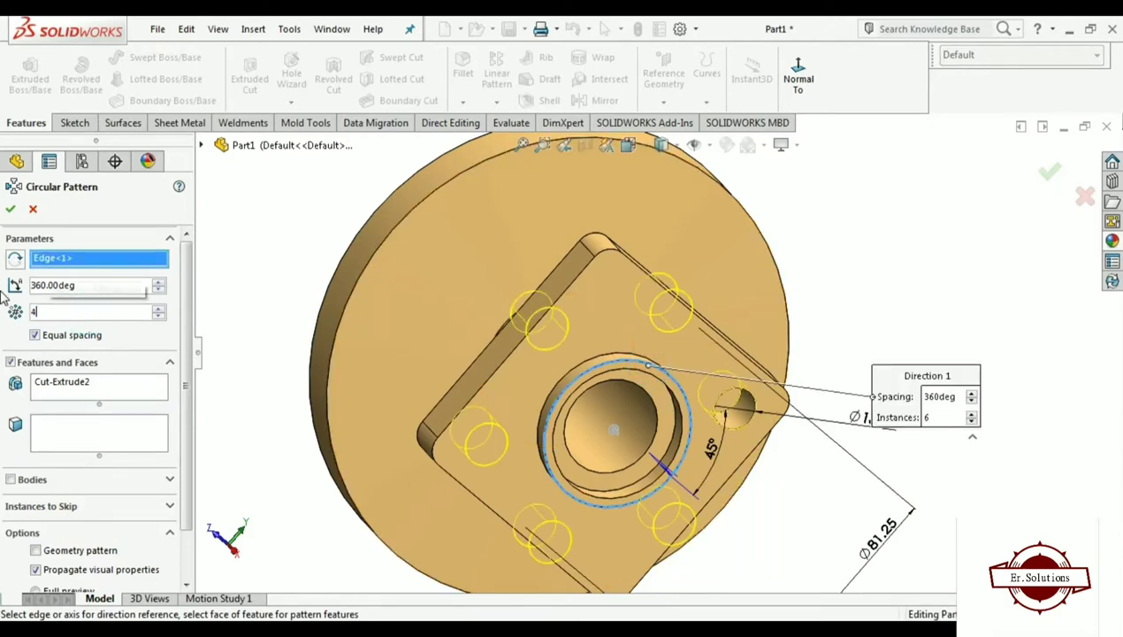
key(Return)
click(1048, 175)
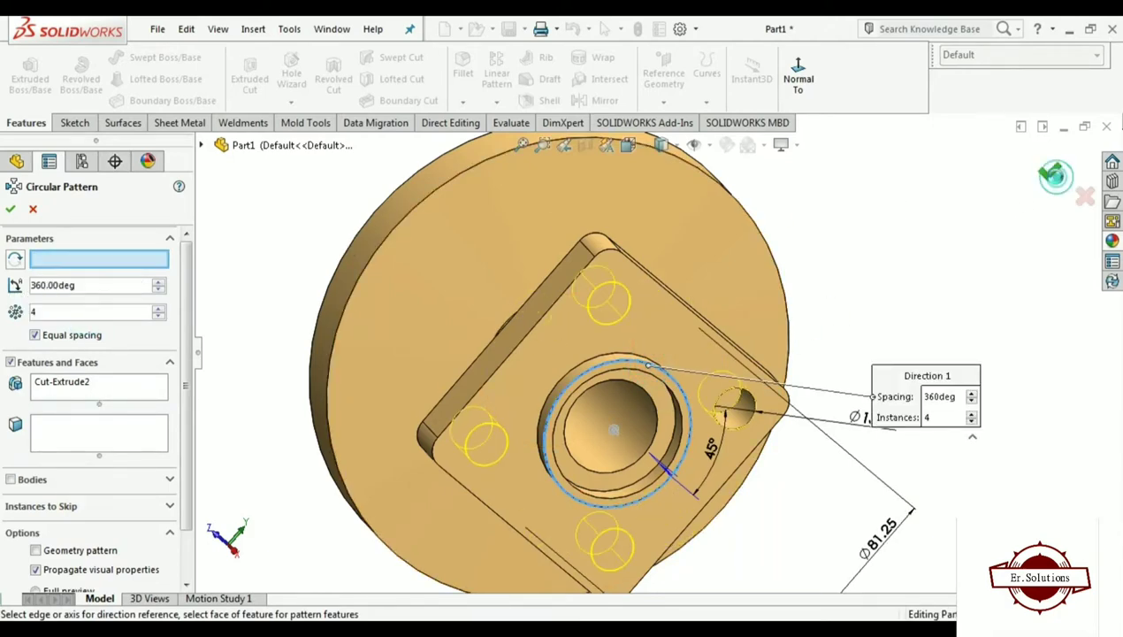
middle_drag(978, 246, 687, 146)
scroll(538, 501, up, 3)
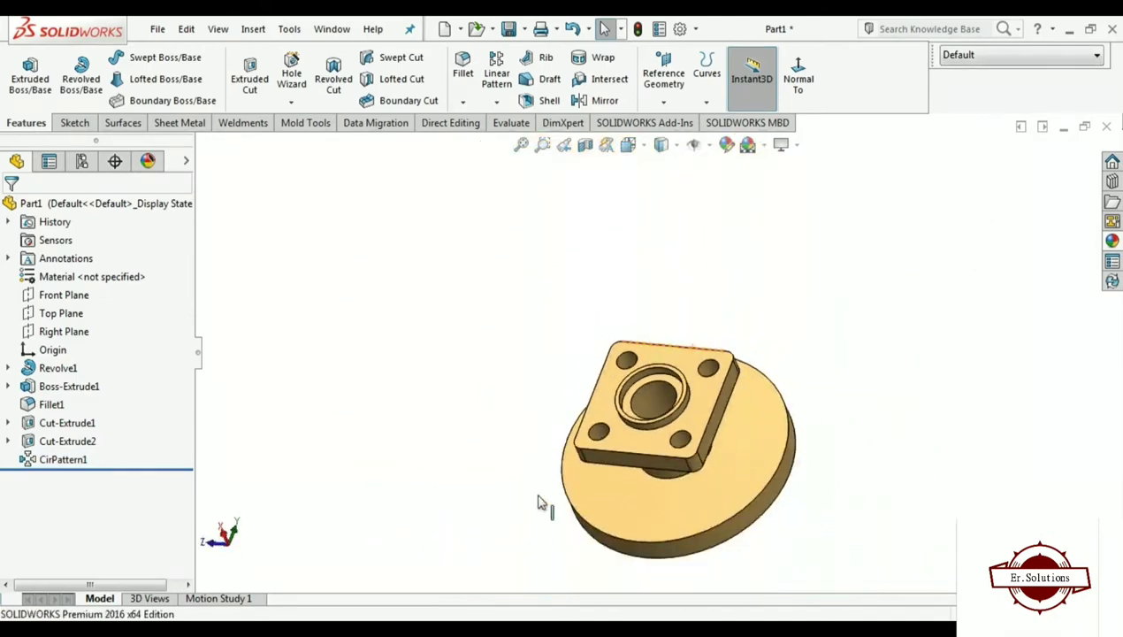
mouse_move(538, 502)
middle_down()
mouse_move(567, 461)
mouse_move(594, 482)
mouse_move(569, 455)
middle_up()
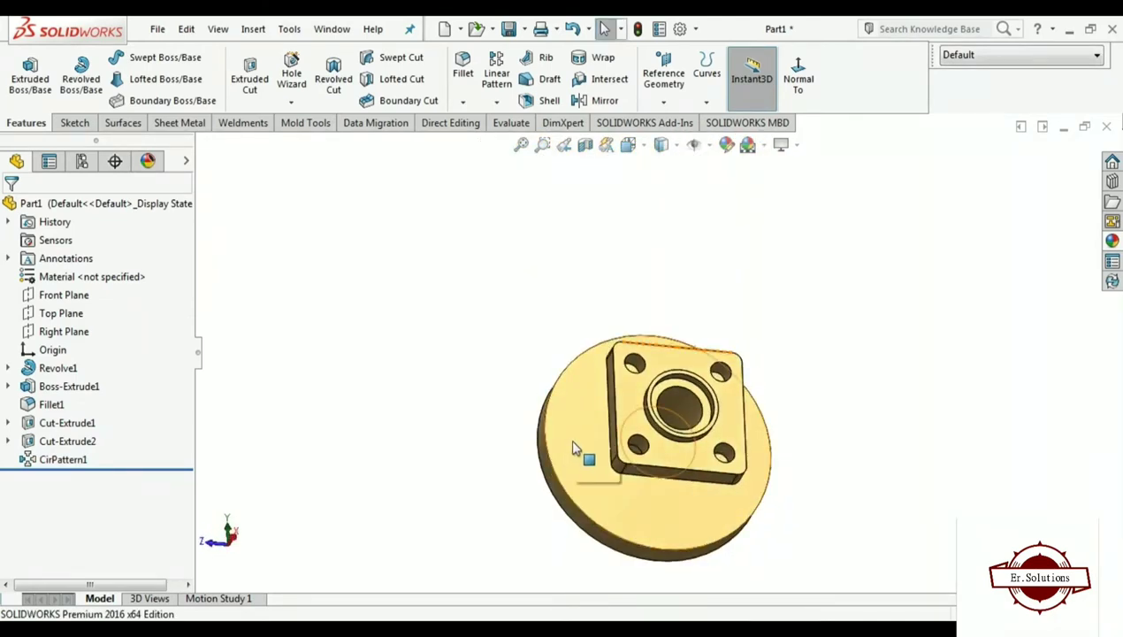
Start a chamfer on the disc's two outer rim edges with a 2 mm distance
click(462, 103)
click(494, 141)
middle_drag(532, 552, 613, 426)
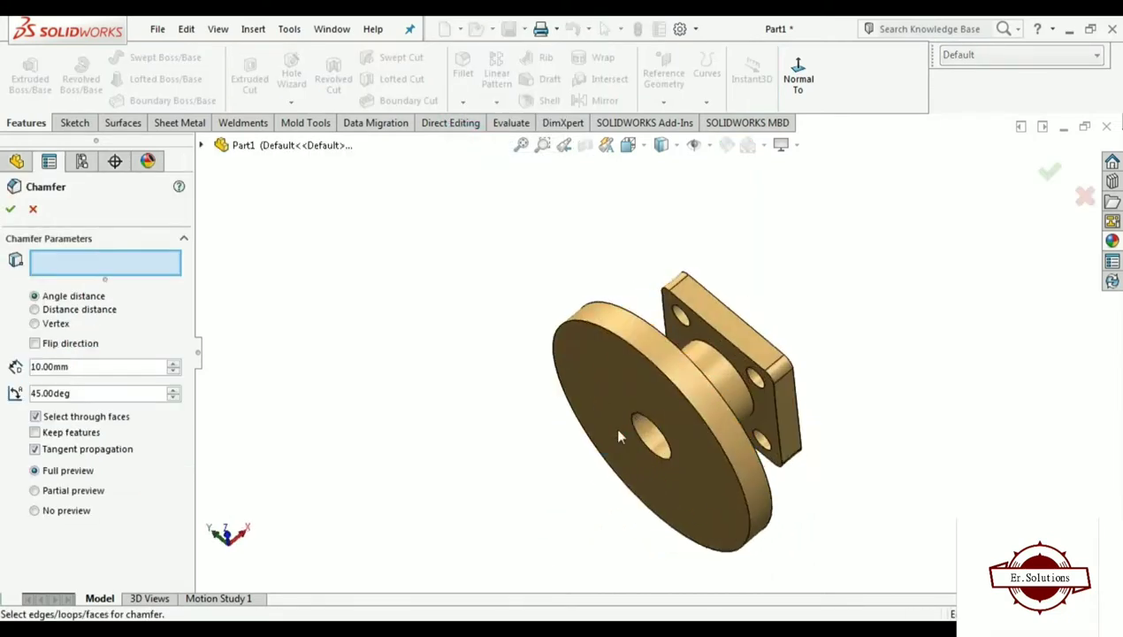
click(667, 375)
mouse_move(667, 375)
middle_down()
mouse_move(572, 432)
mouse_move(631, 422)
middle_up()
click(629, 417)
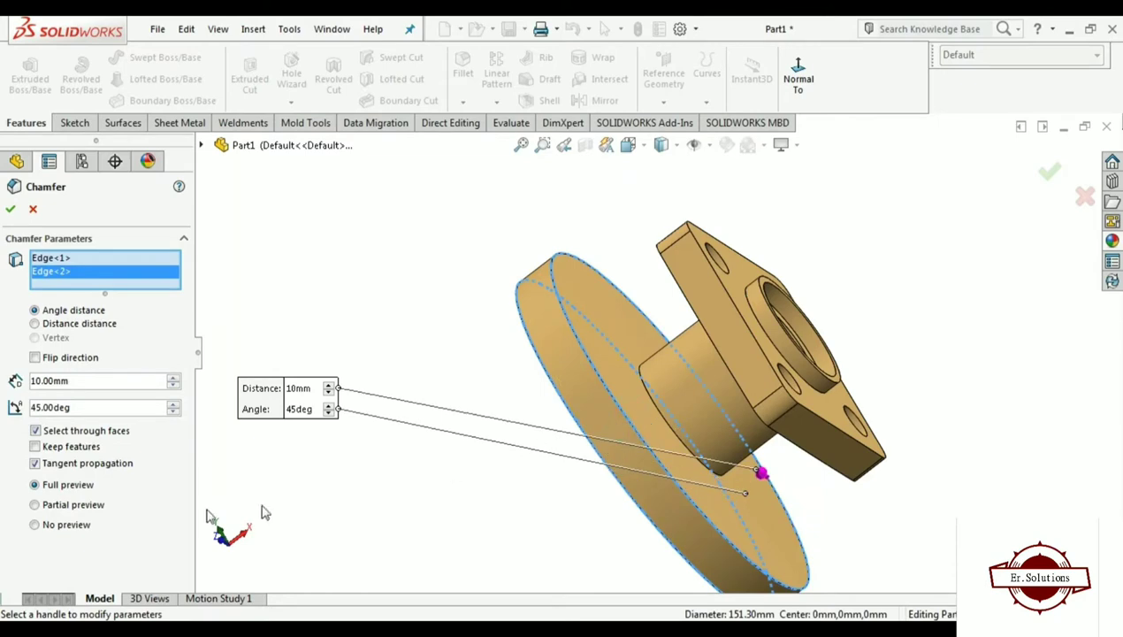
double_click(72, 381)
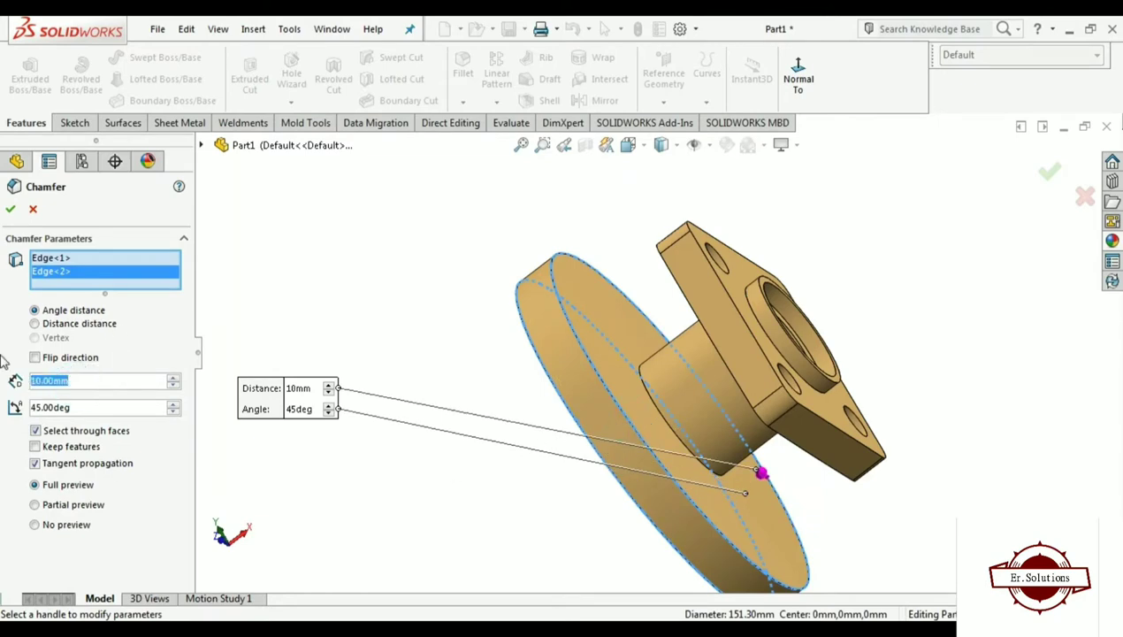
text(2)
key(Return)
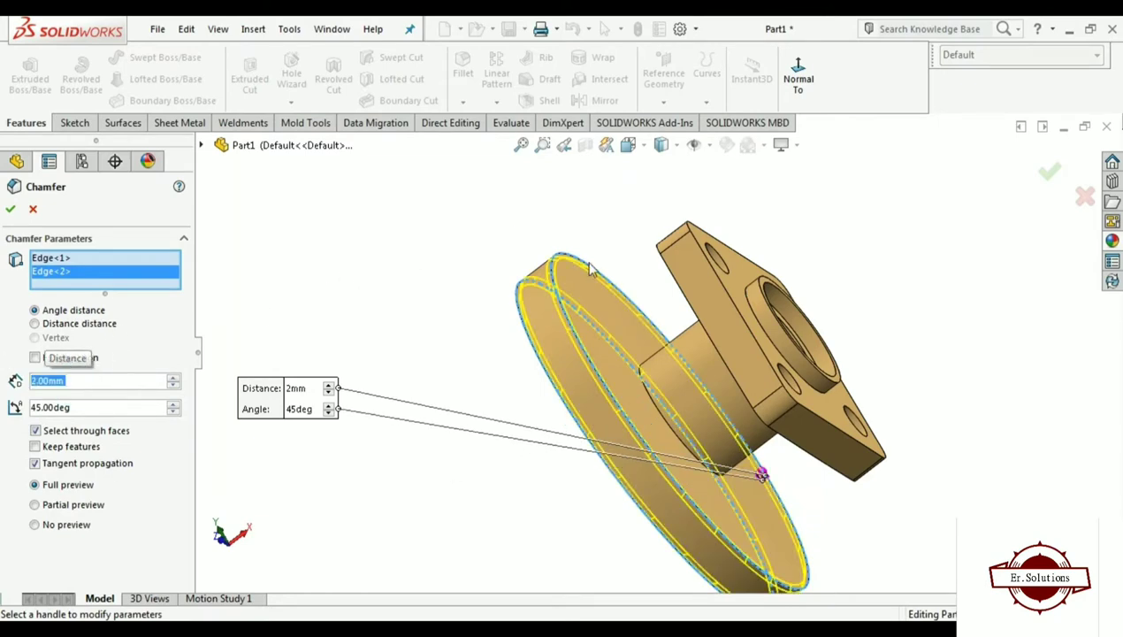
Add the centre hole's edge and confirm the 2 mm × 45° chamfer
middle_drag(619, 228, 662, 445)
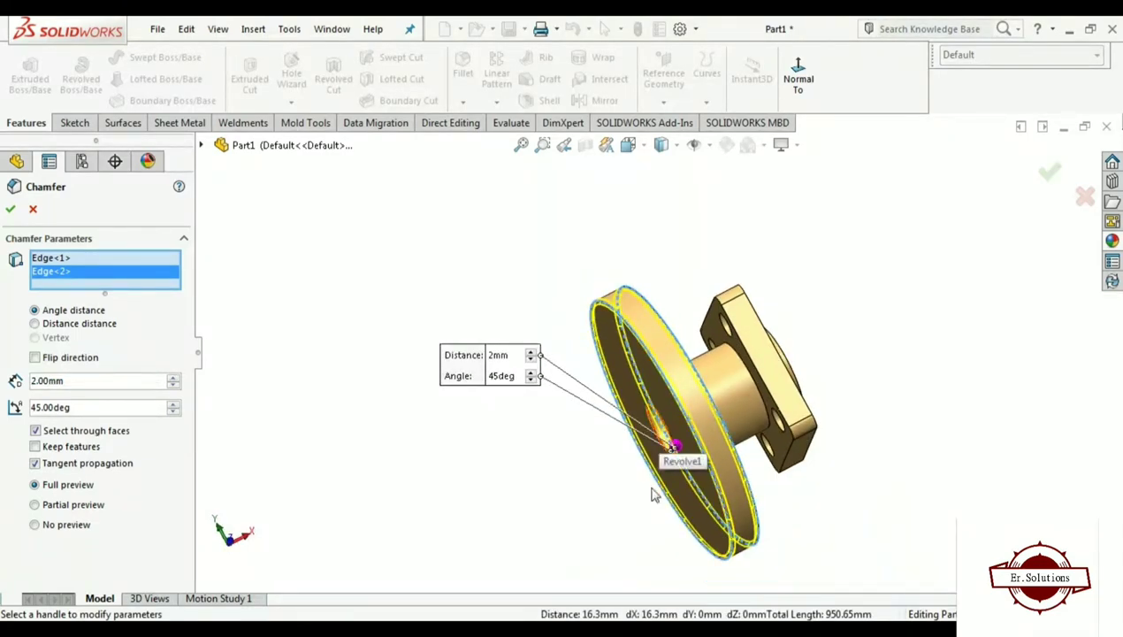
scroll(710, 426, down, 3)
mouse_move(784, 406)
middle_down()
mouse_move(776, 345)
mouse_move(579, 380)
middle_up()
click(627, 429)
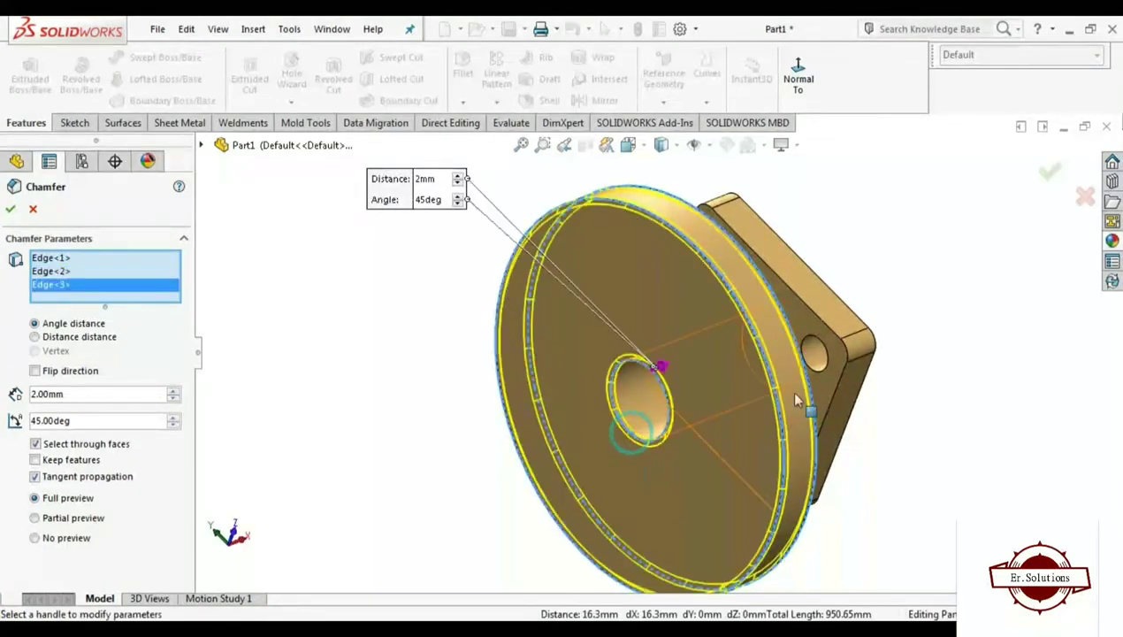
middle_drag(796, 399, 838, 373)
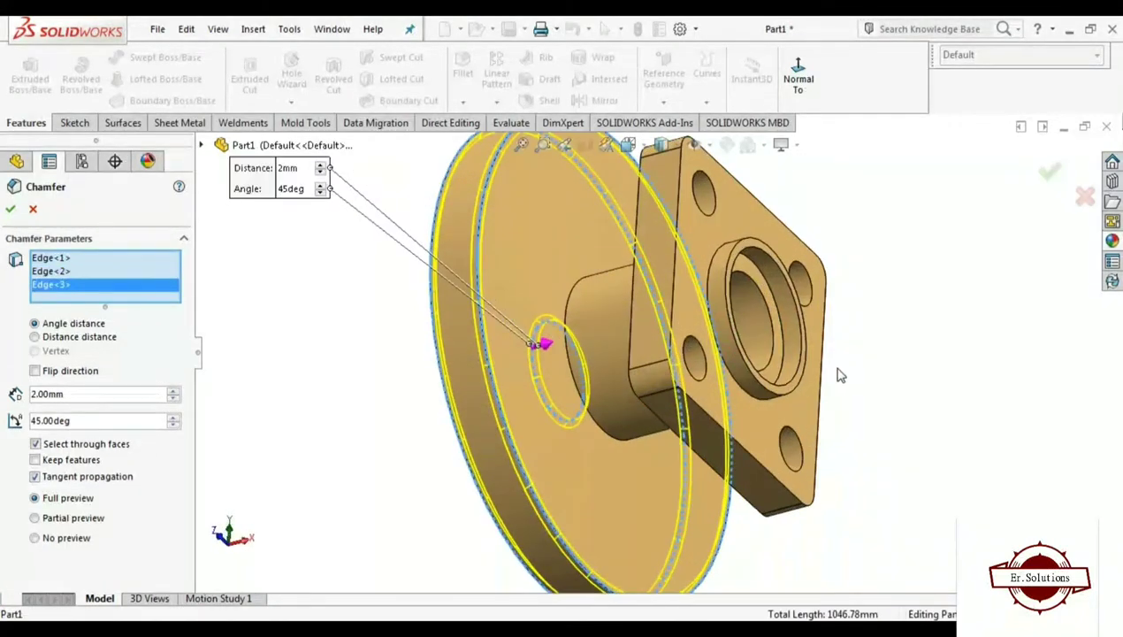
scroll(639, 398, up, 4)
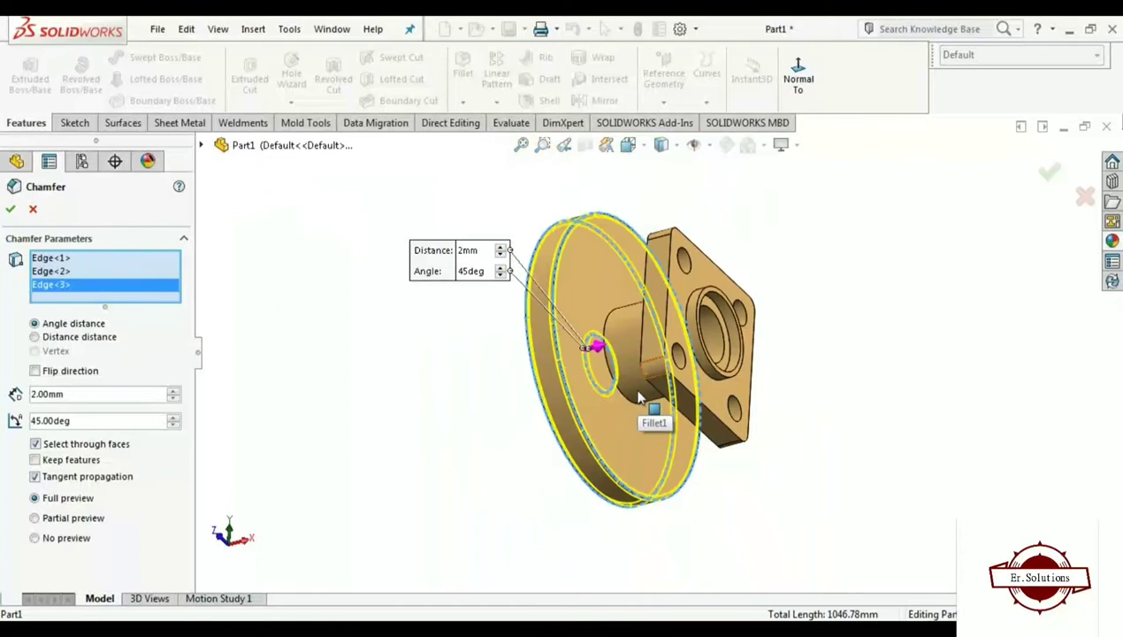
click(1049, 172)
mouse_move(951, 336)
middle_down()
mouse_move(706, 259)
mouse_move(583, 369)
mouse_move(624, 396)
mouse_move(621, 382)
middle_up()
scroll(637, 319, down, 3)
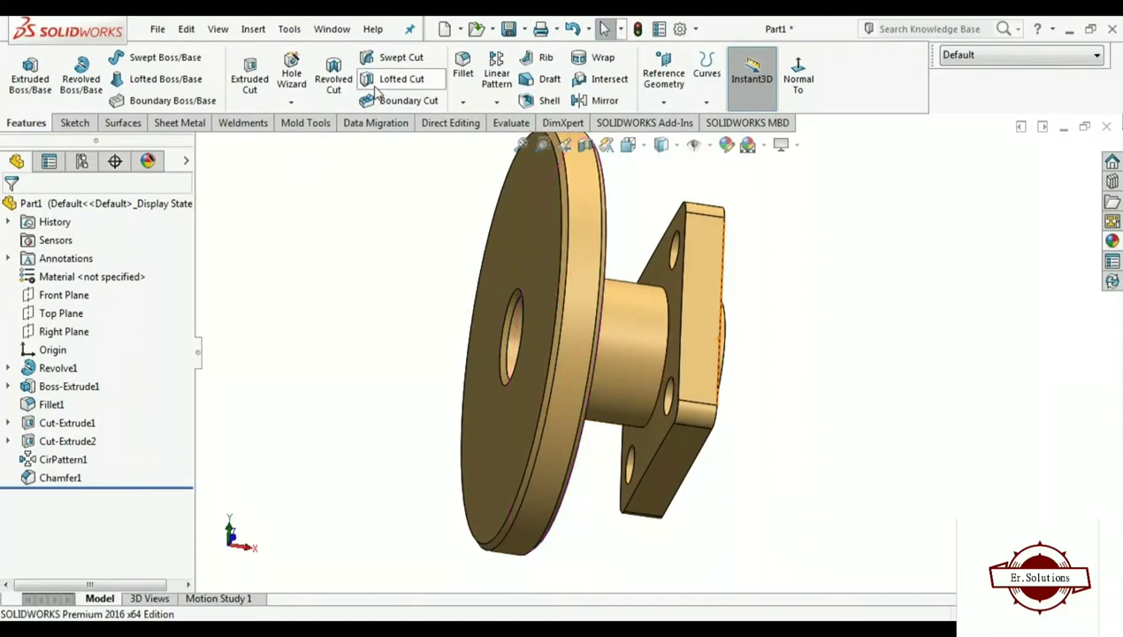
Fillet the cylinder-to-square-plate edge with an 8.8 mm radius
click(464, 69)
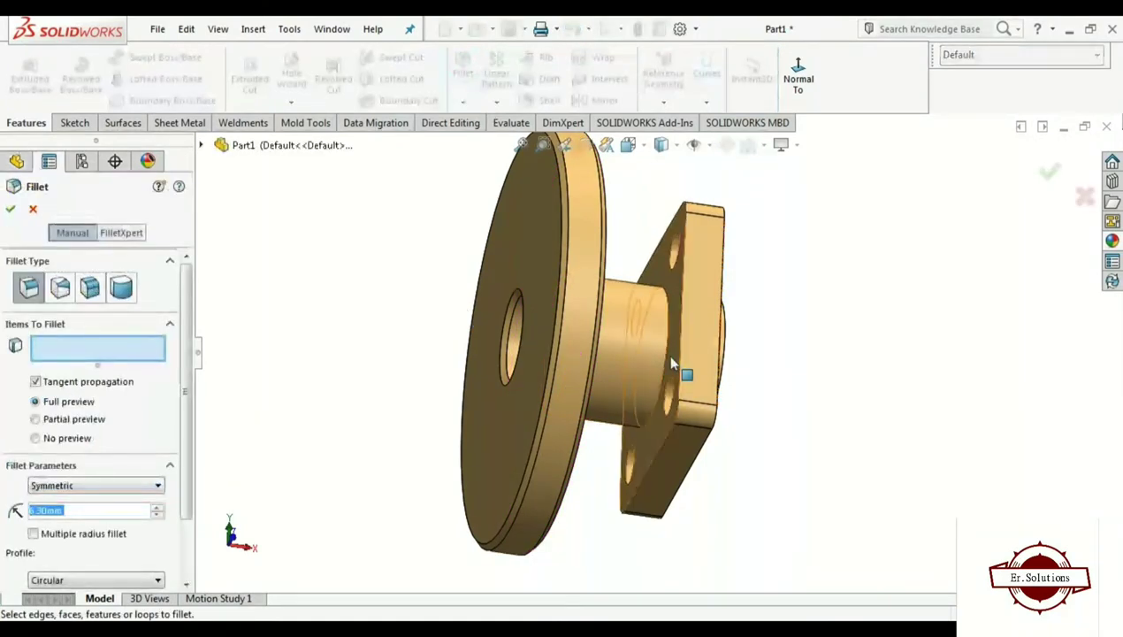
click(669, 361)
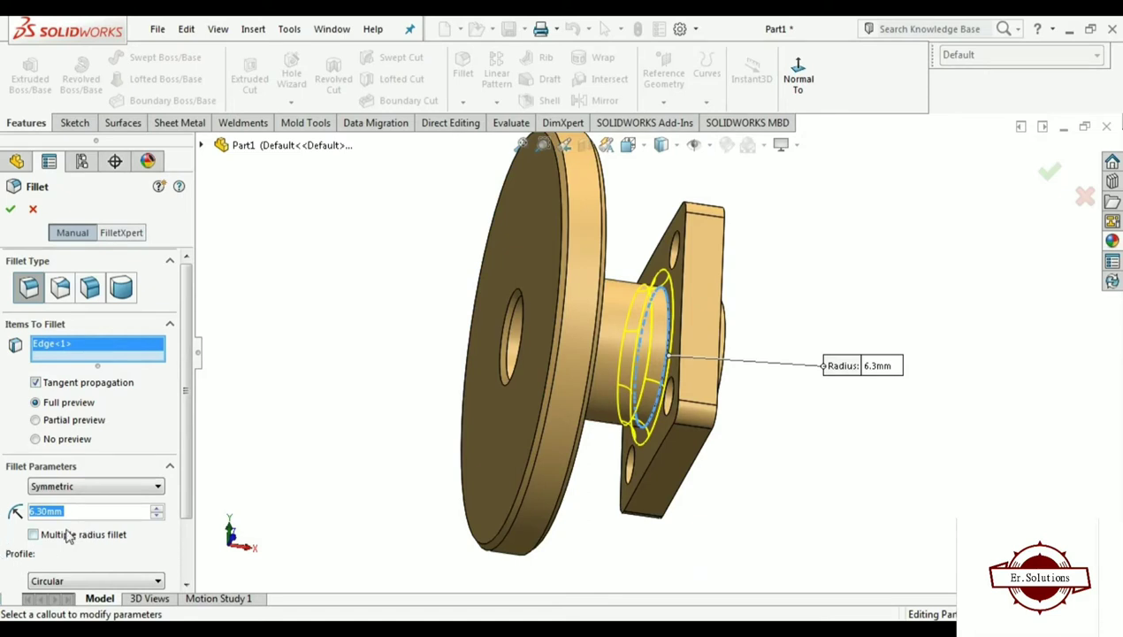
text(8.8)
key(Return)
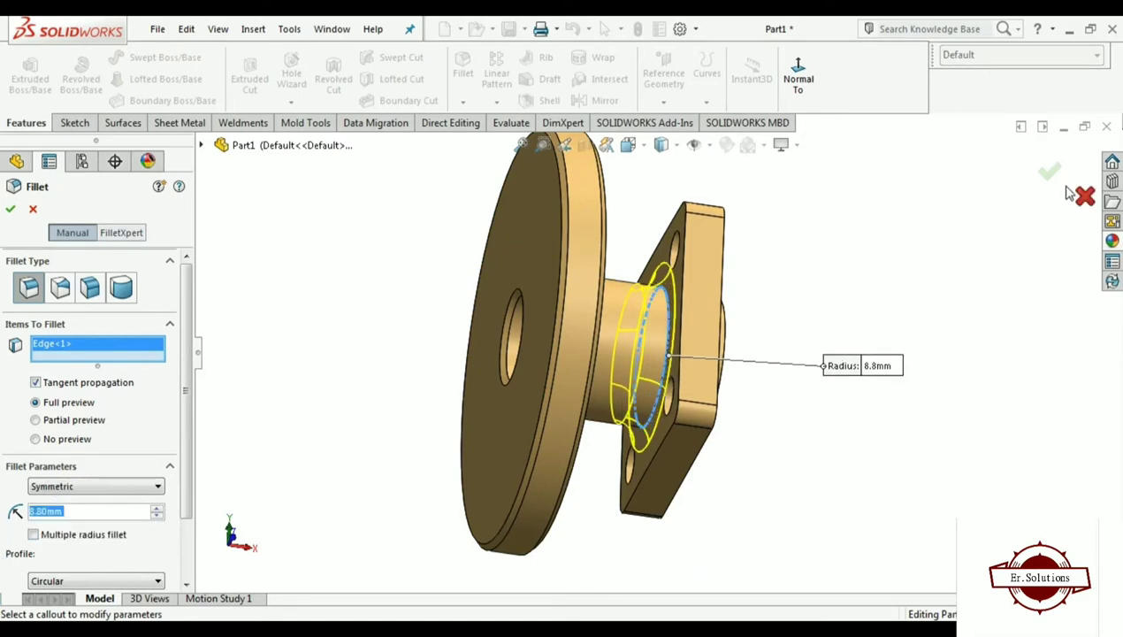
click(1051, 173)
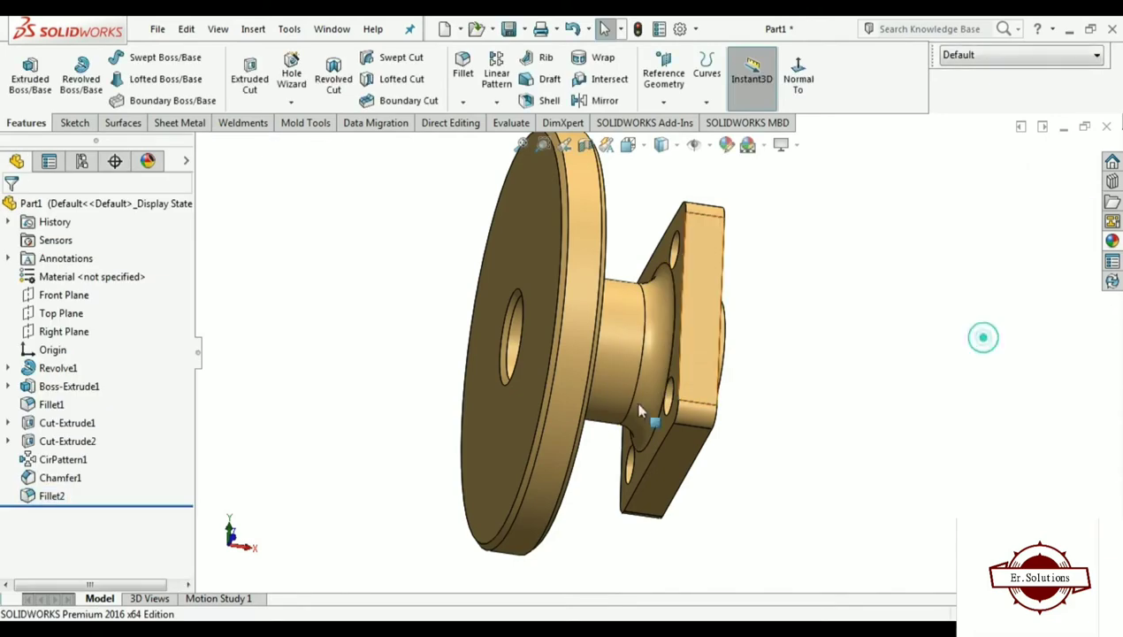
mouse_move(655, 415)
middle_down()
mouse_move(515, 333)
mouse_move(558, 333)
middle_up()
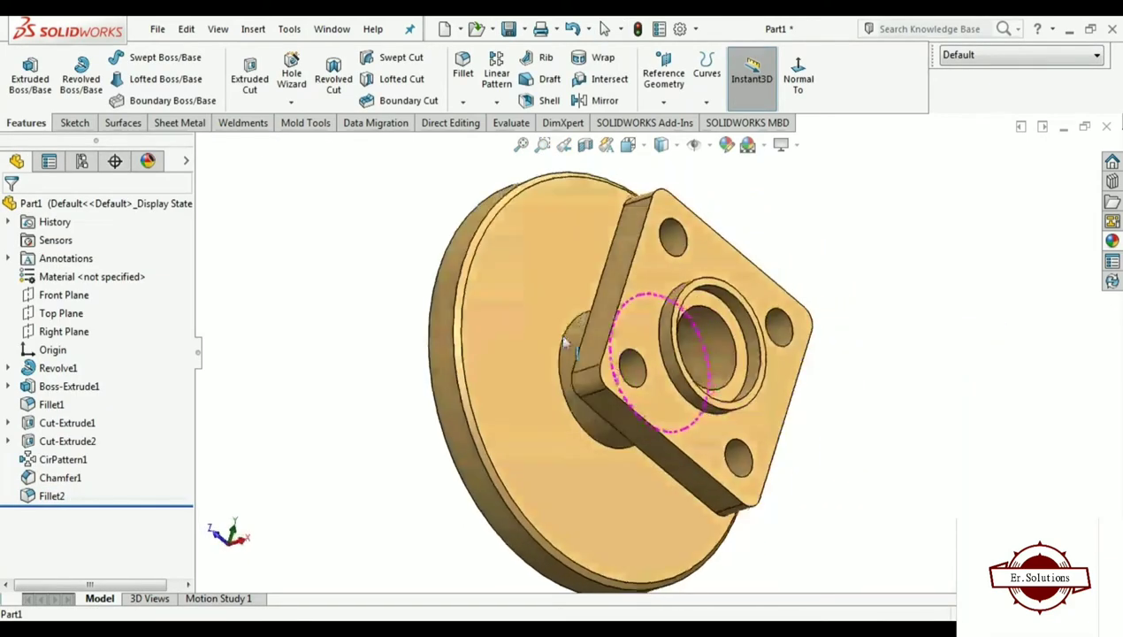
Fillet the cylinder-to-disc edge with a 6.3 mm radius
click(463, 66)
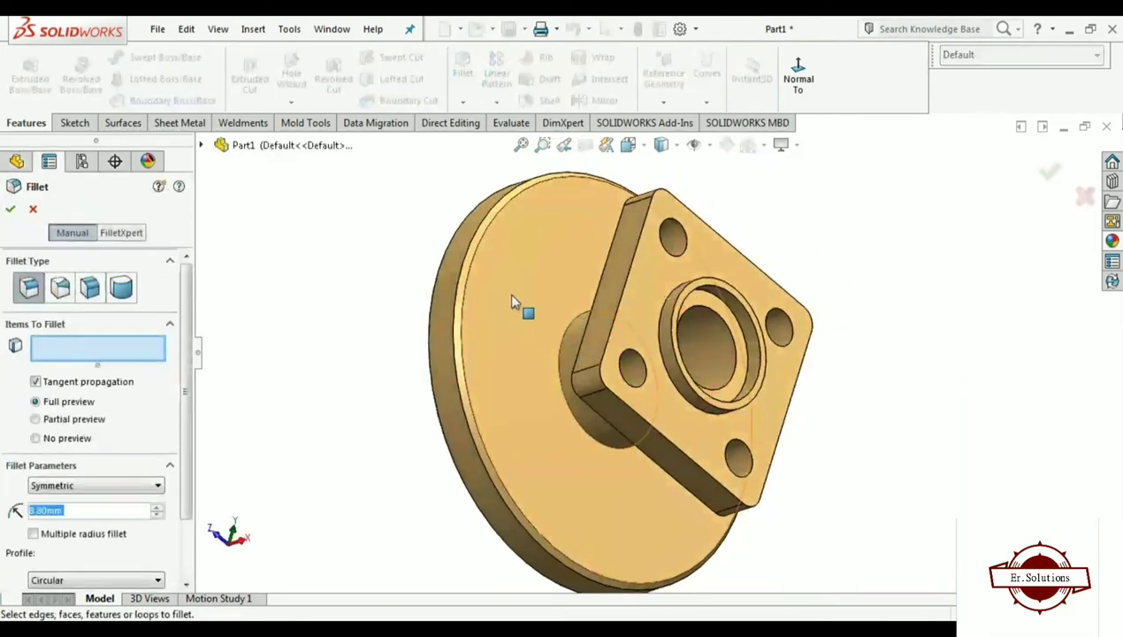
click(560, 346)
text(6.3)
key(Return)
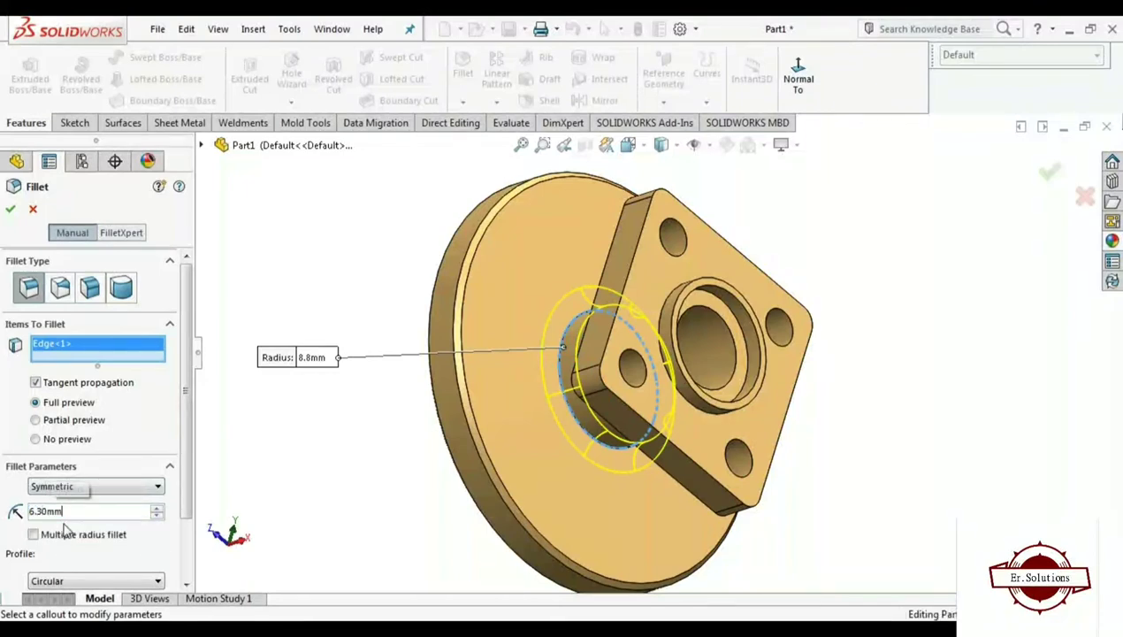
click(12, 212)
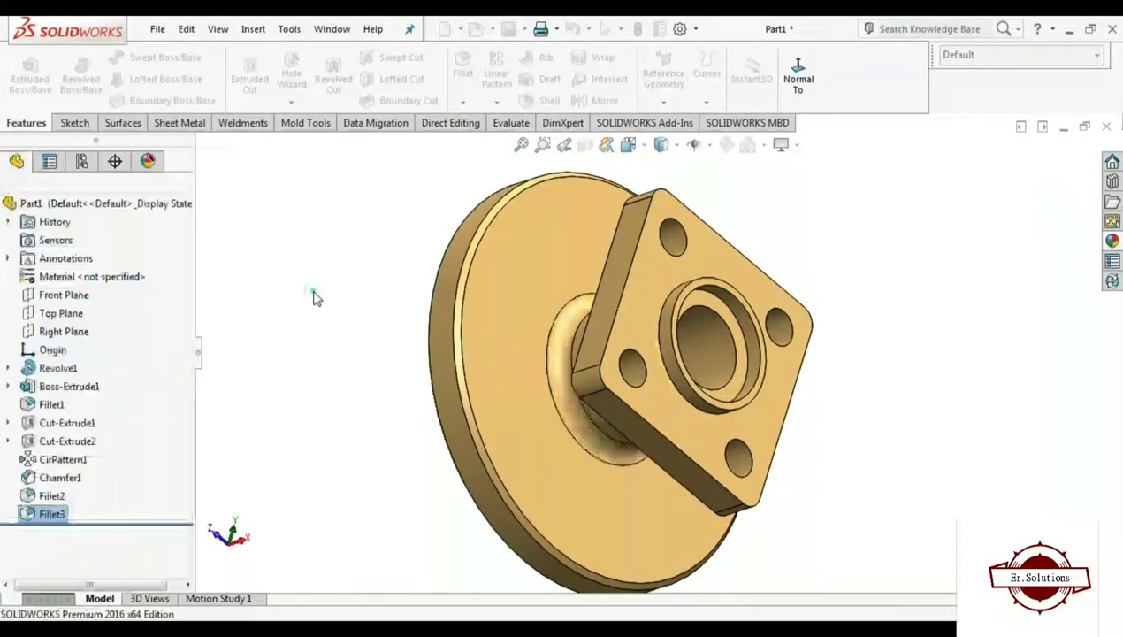
scroll(397, 354, down, 2)
Edit Chamfer1 to a 1.5 mm distance and view the finished flange from several angles
click(54, 477)
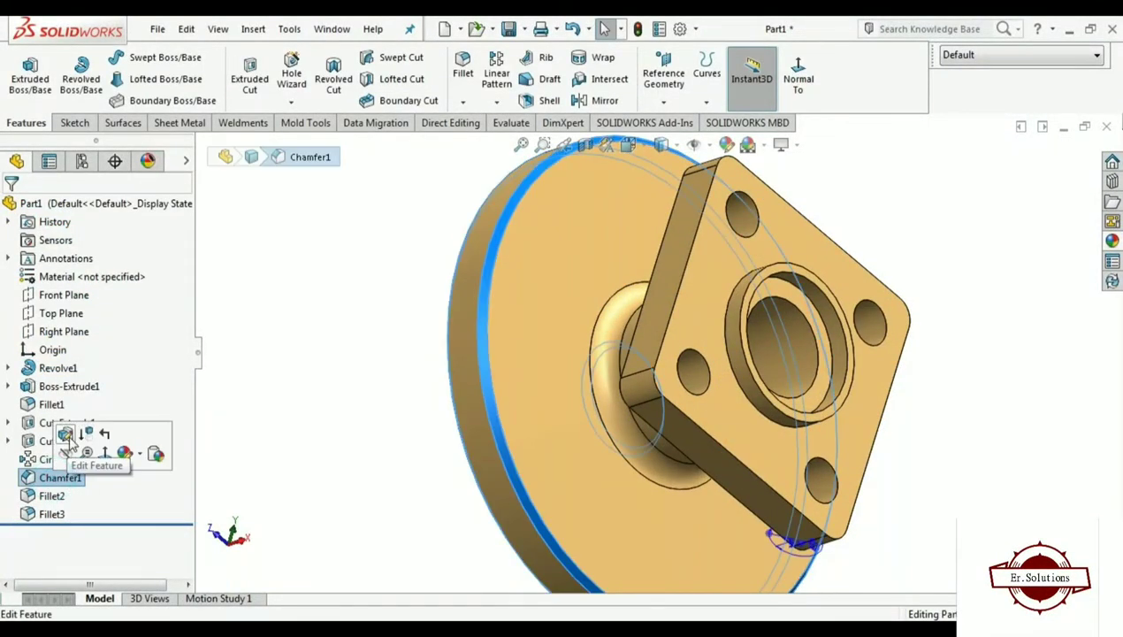
click(78, 433)
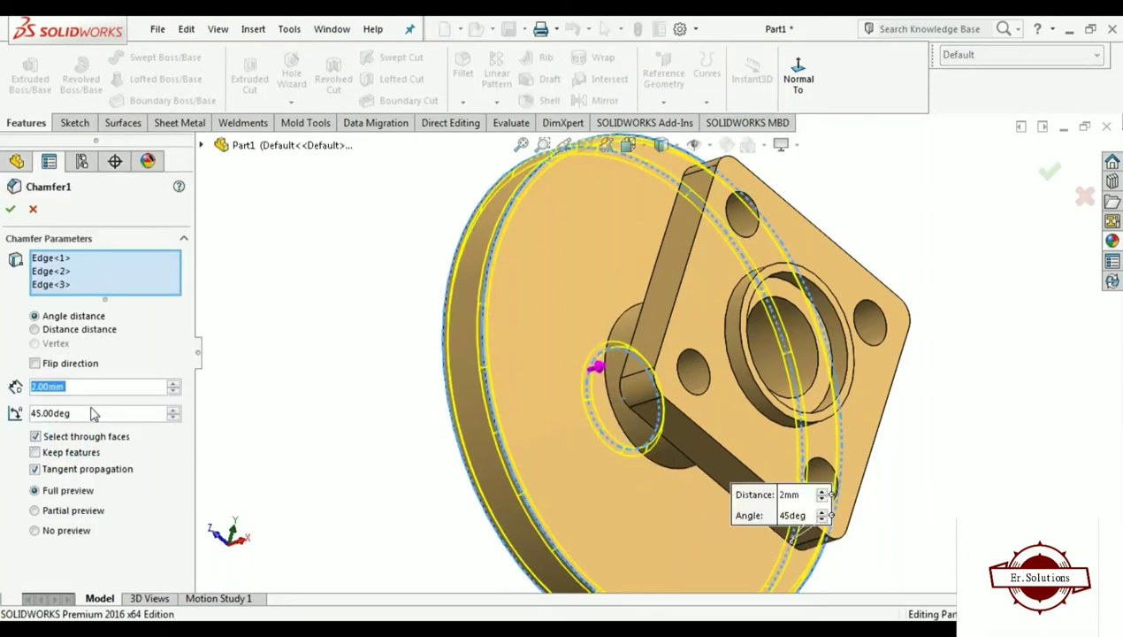
text(1.5)
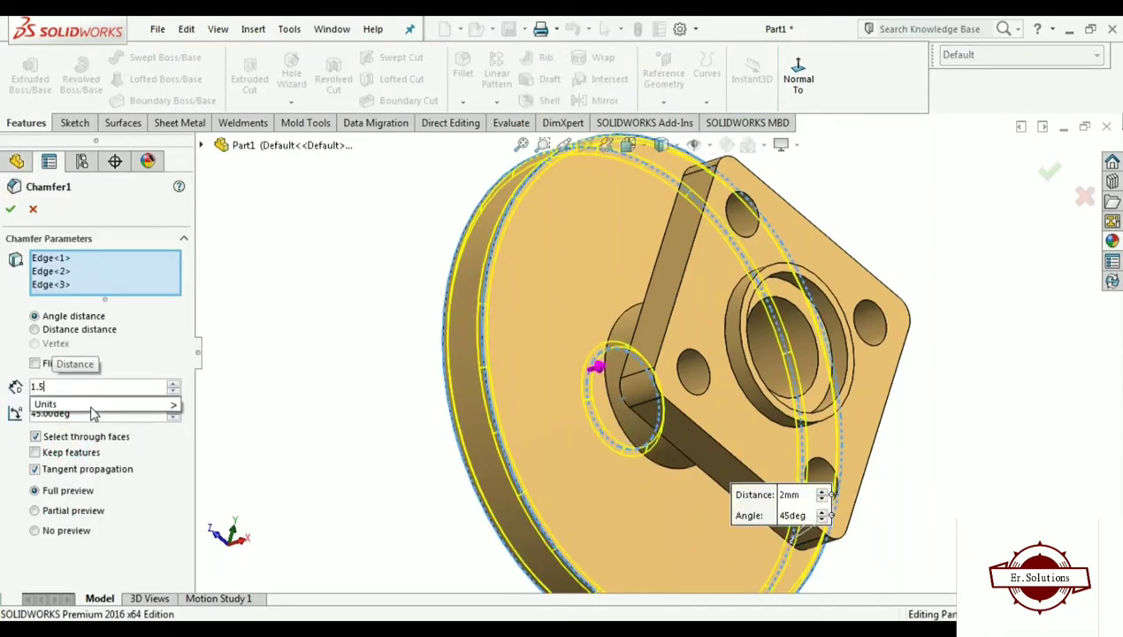
key(Return)
click(1051, 177)
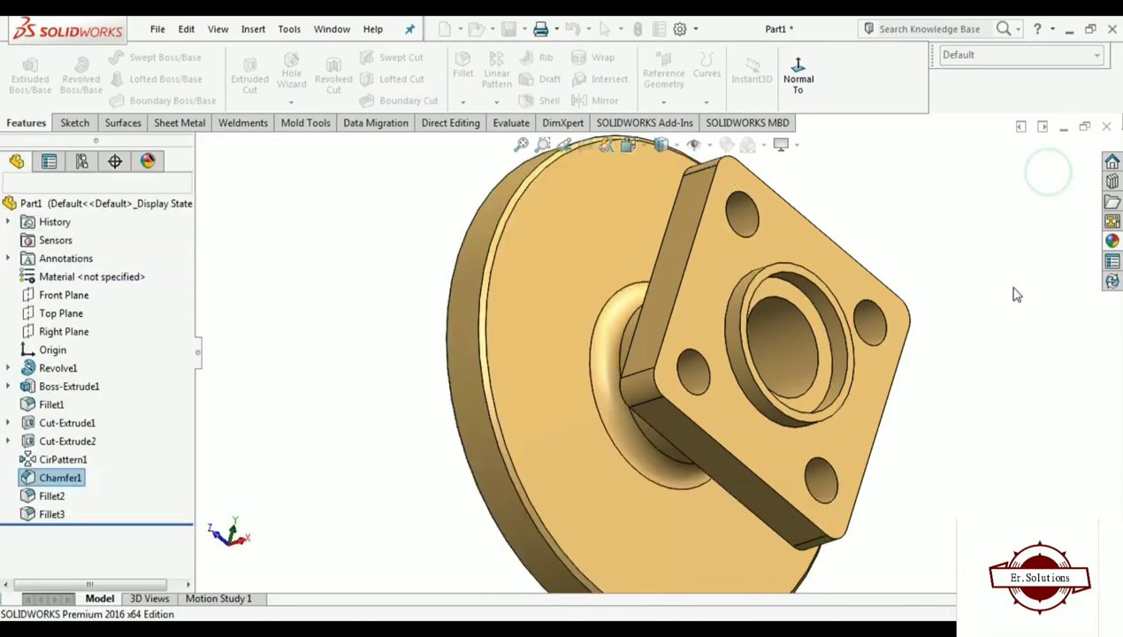
middle_drag(1010, 283, 815, 418)
scroll(721, 401, up, 3)
mouse_move(721, 401)
middle_down()
mouse_move(519, 283)
mouse_move(496, 223)
mouse_move(445, 196)
mouse_move(393, 289)
mouse_move(531, 389)
mouse_move(493, 461)
mouse_move(424, 444)
mouse_move(426, 453)
middle_up()
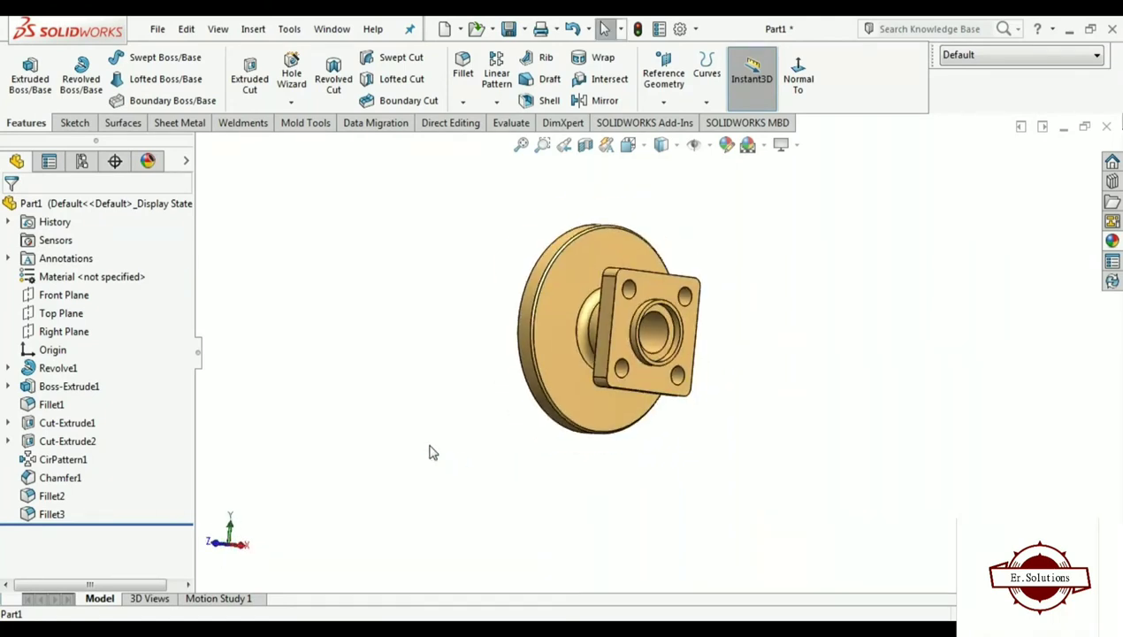
middle_drag(429, 451, 496, 332)
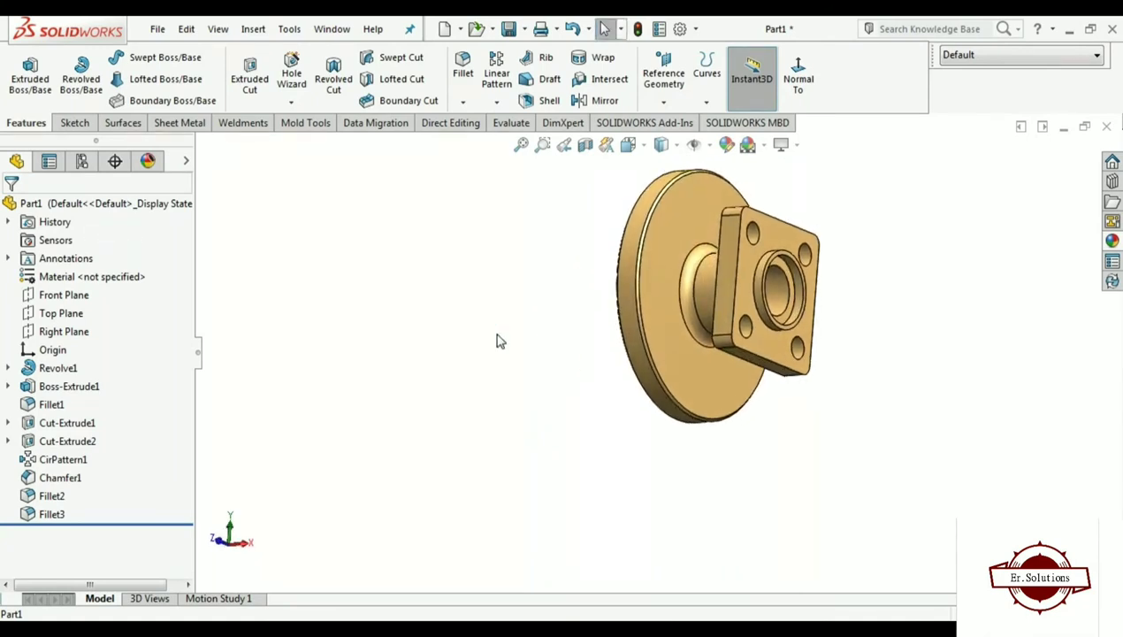
Save the part as FLANGE on New Volume (F:)
click(508, 31)
text(FLANGE)
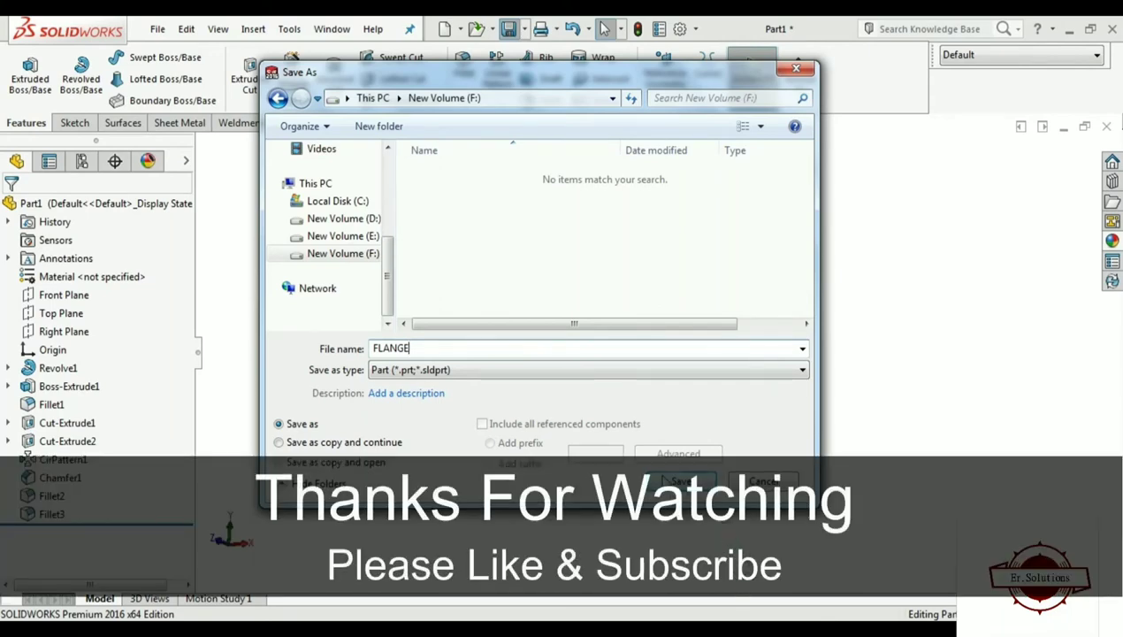
key(Return)
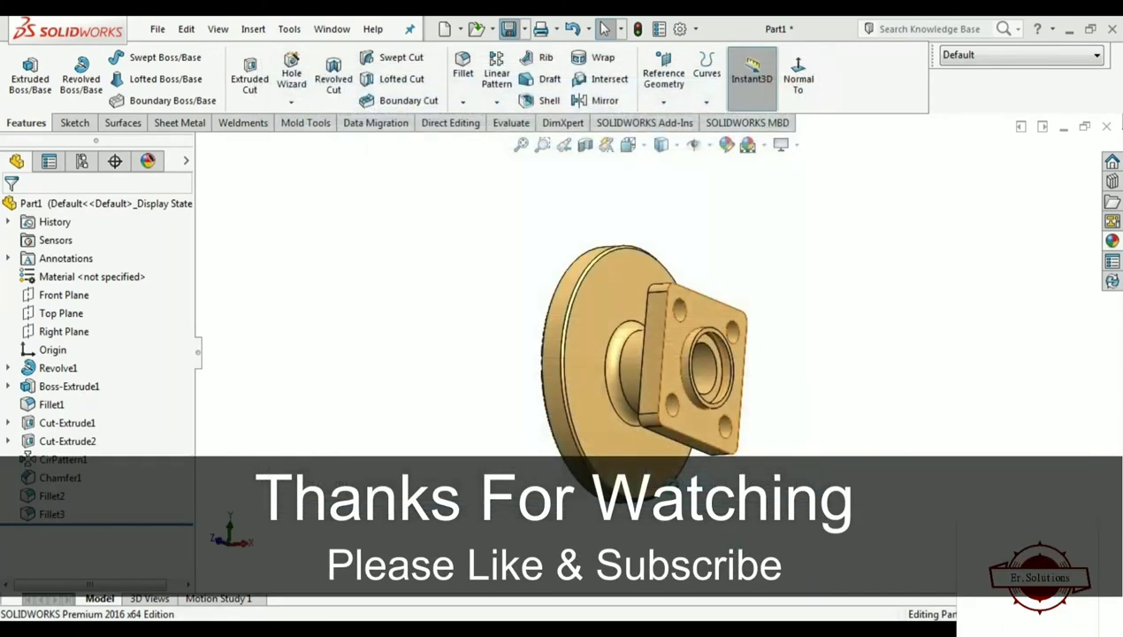